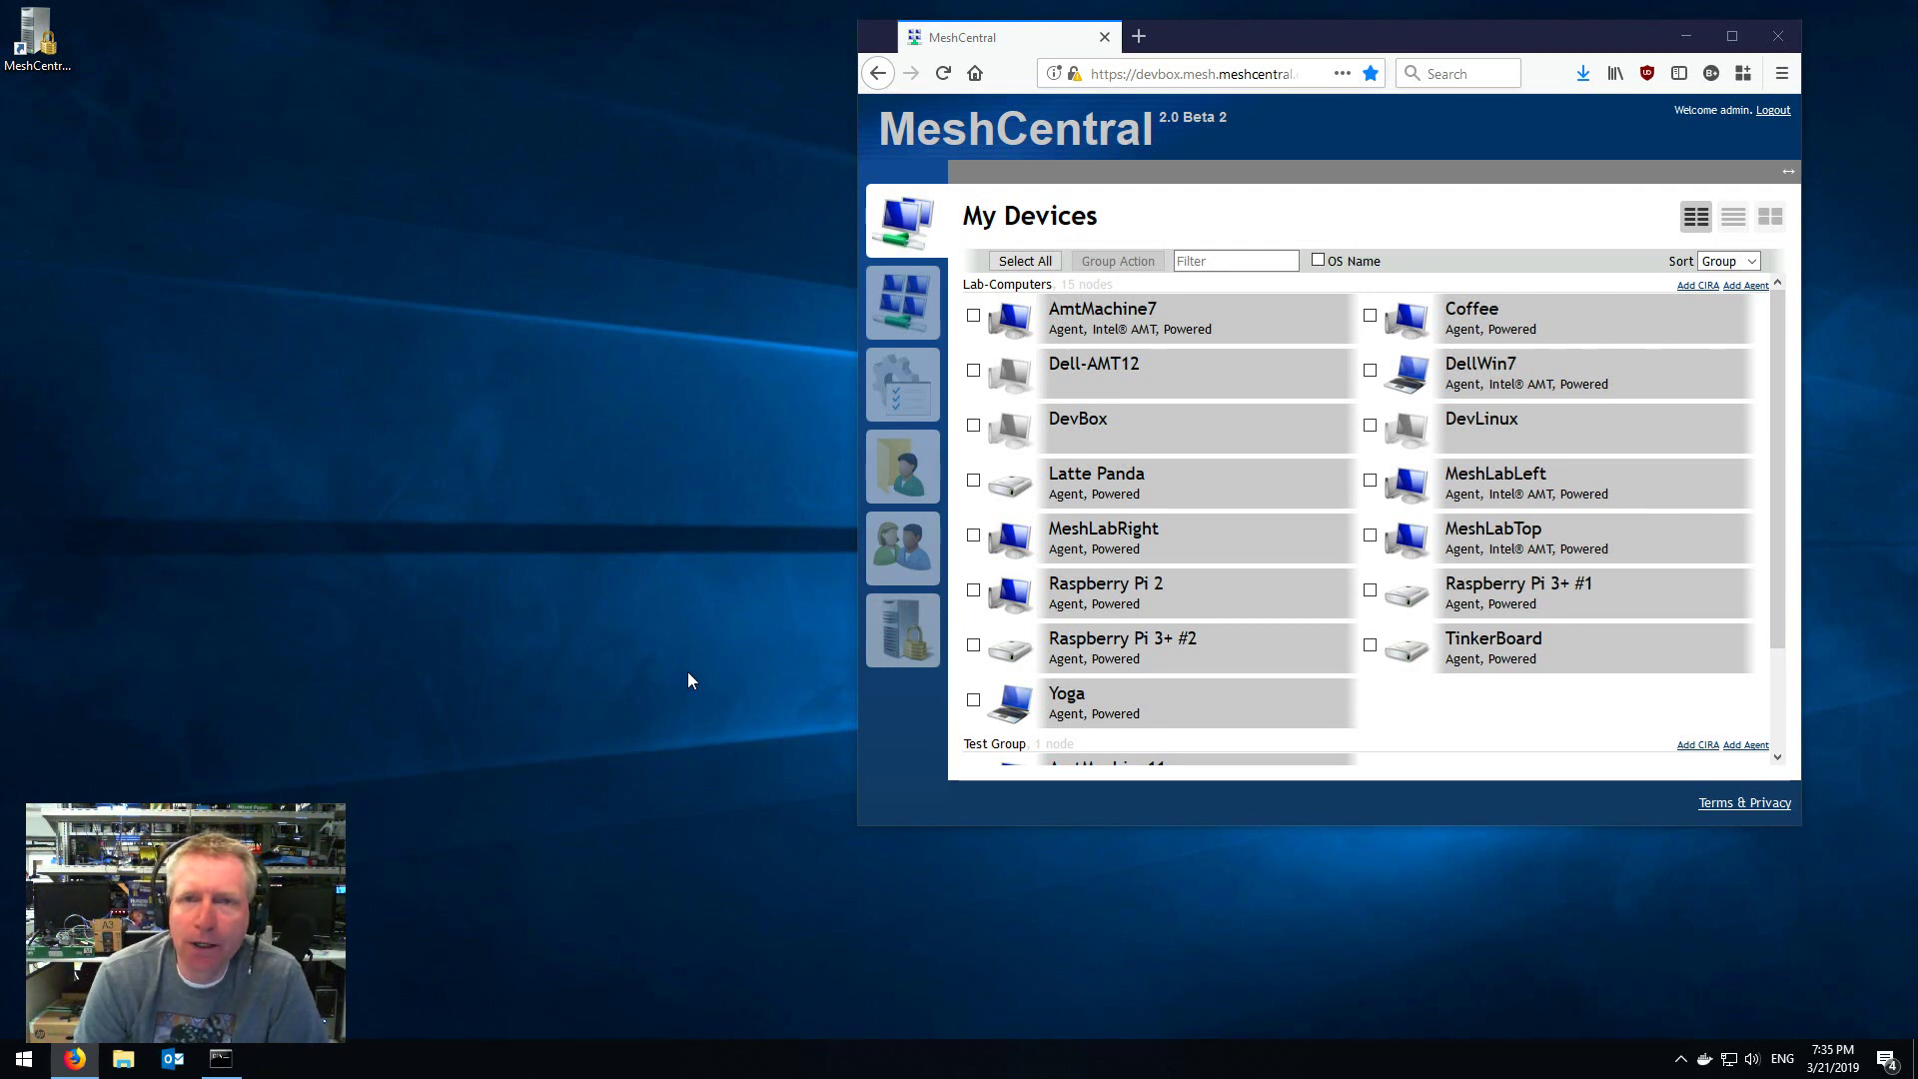
# Step: Launch MeshCentral Router and position its login window next to the browser
pyautogui.moveTo(1257, 45); pyautogui.dragTo(1307, 57)
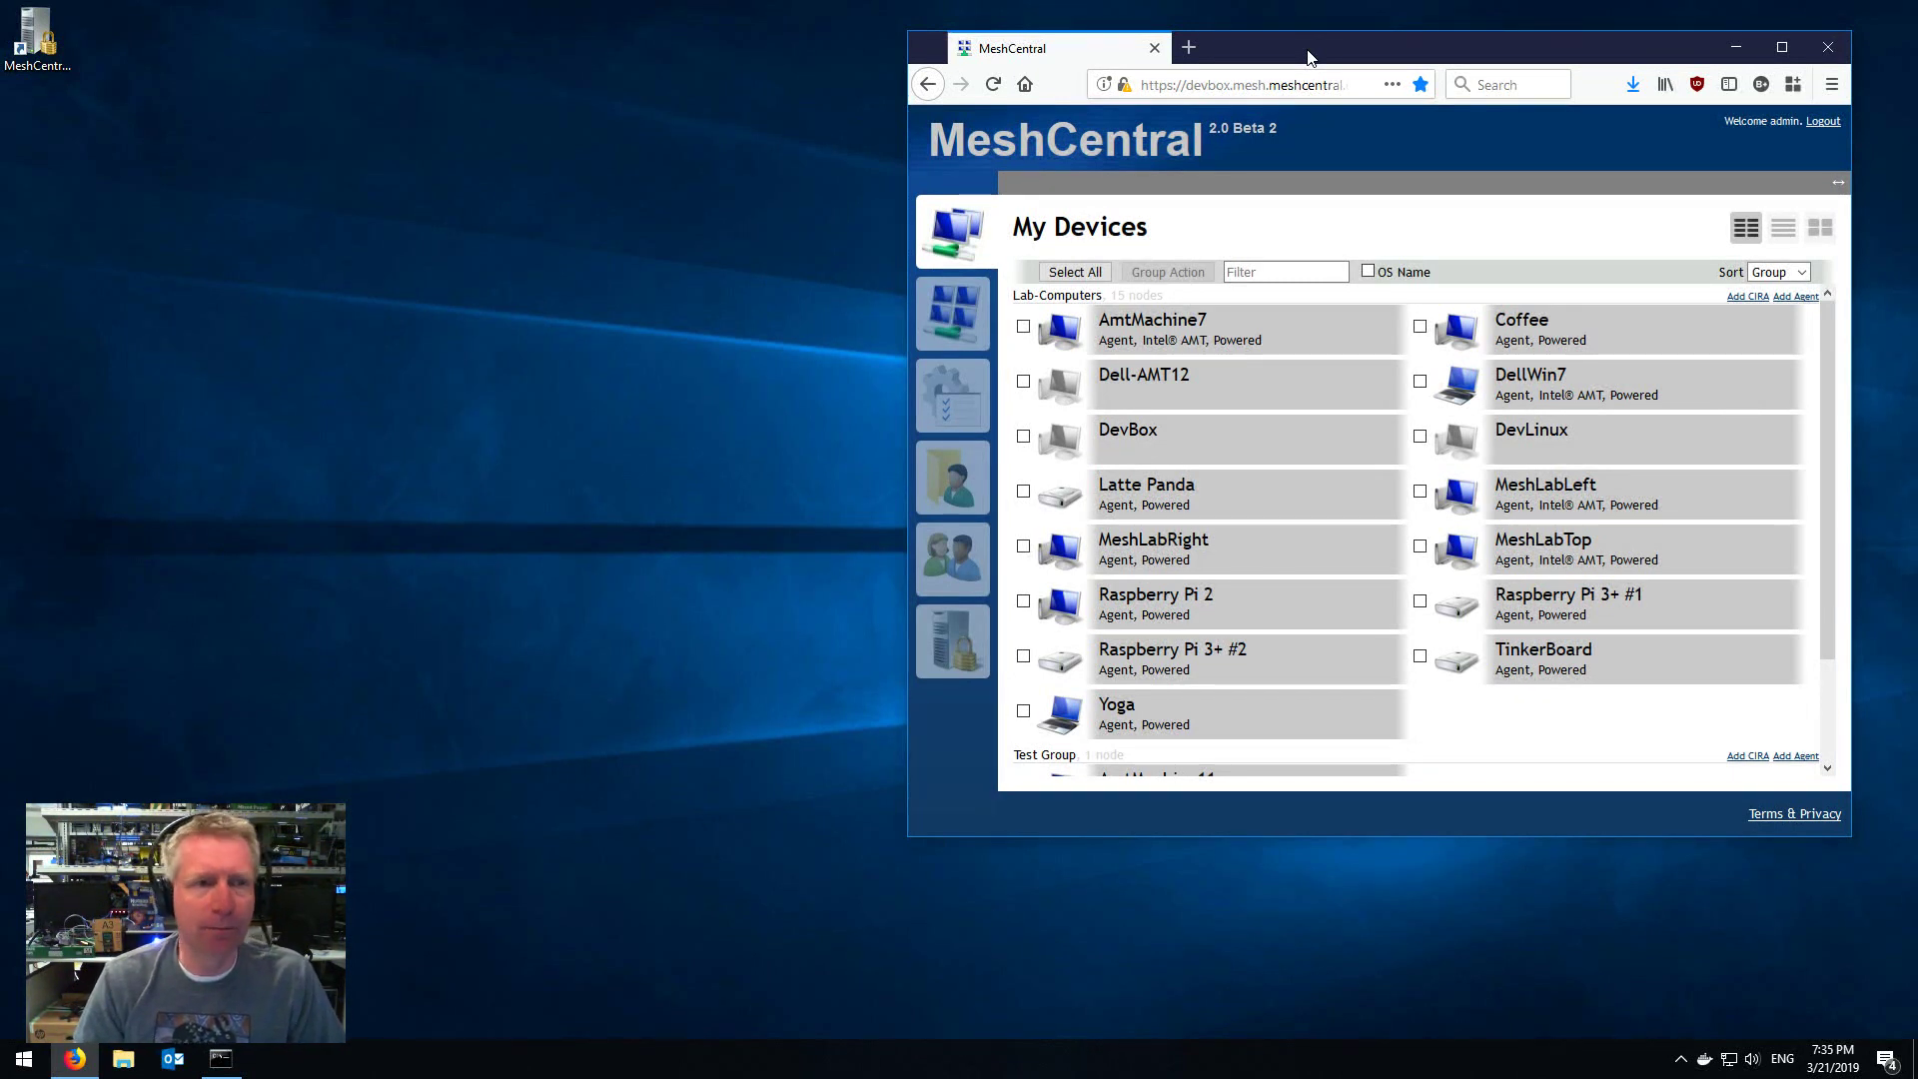
pyautogui.doubleClick(38, 42)
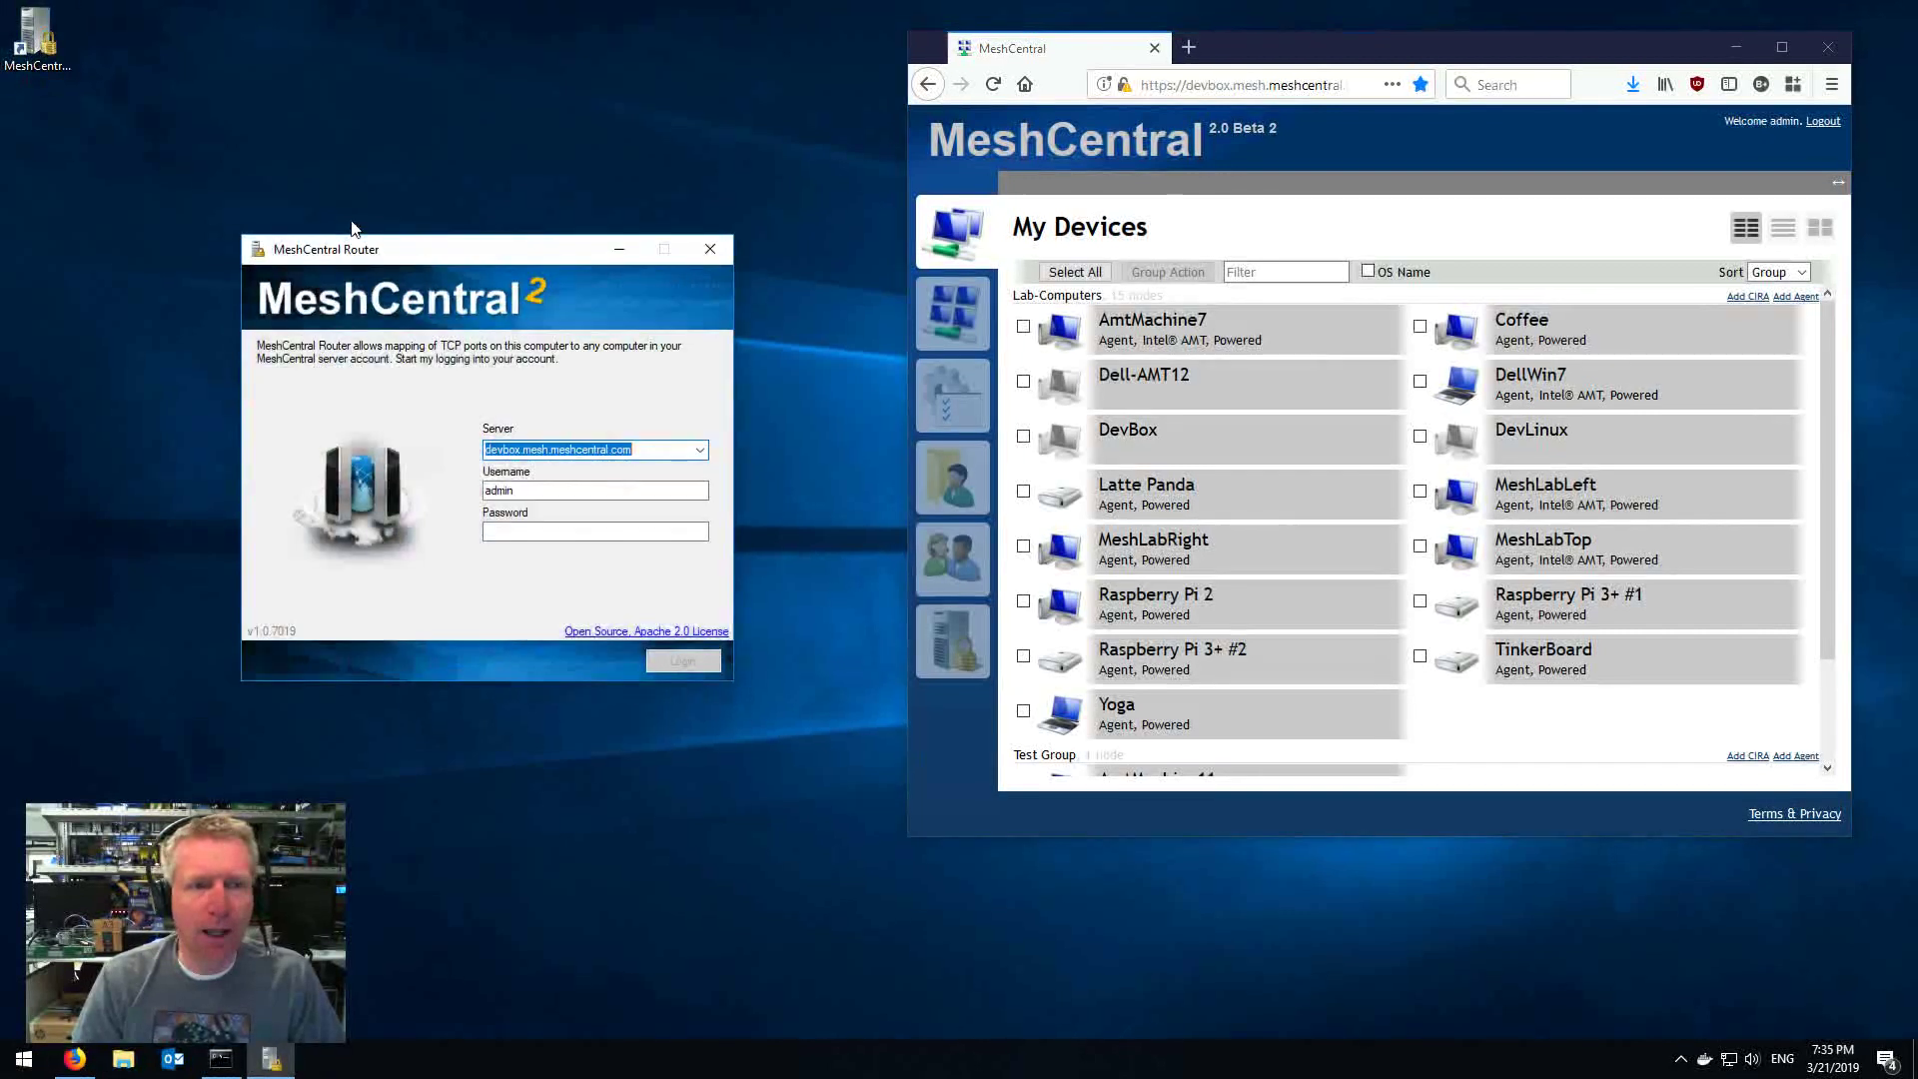
pyautogui.moveTo(408, 259); pyautogui.dragTo(462, 190)
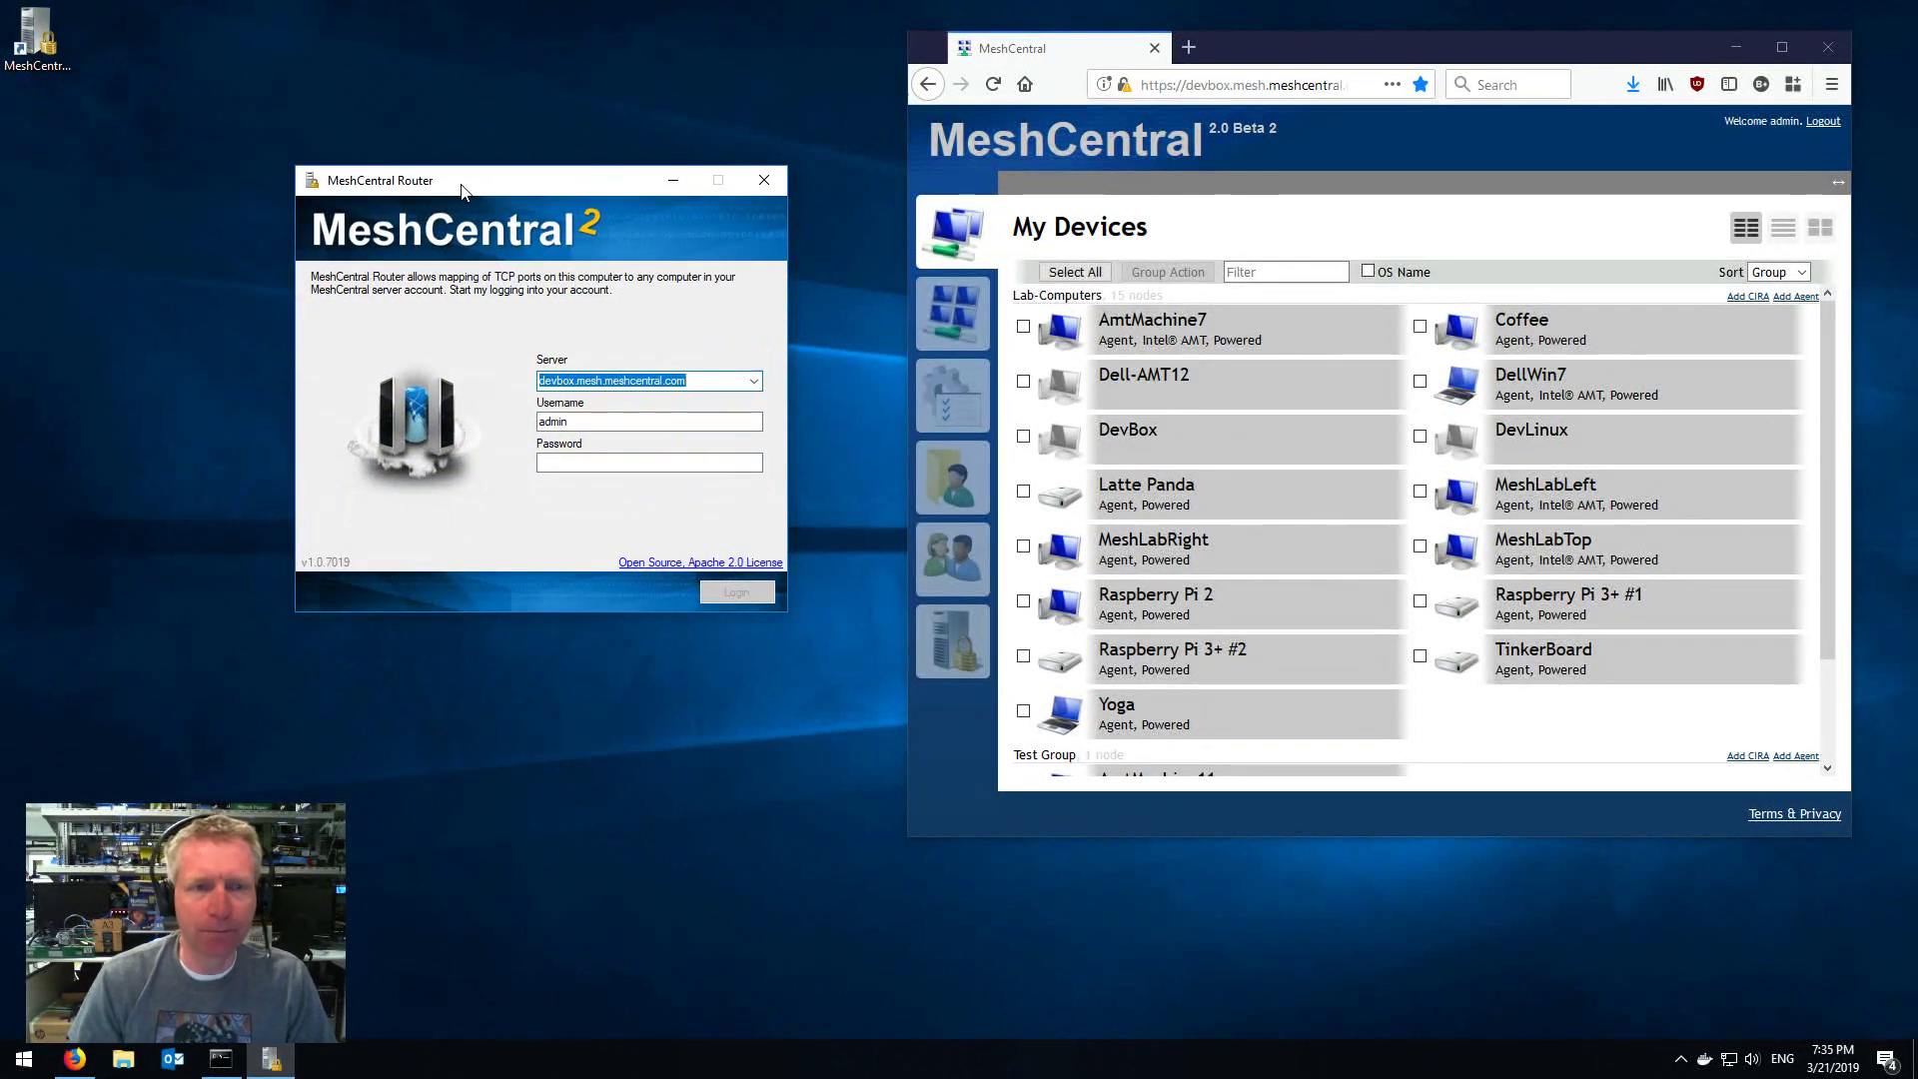
pyautogui.click(683, 382)
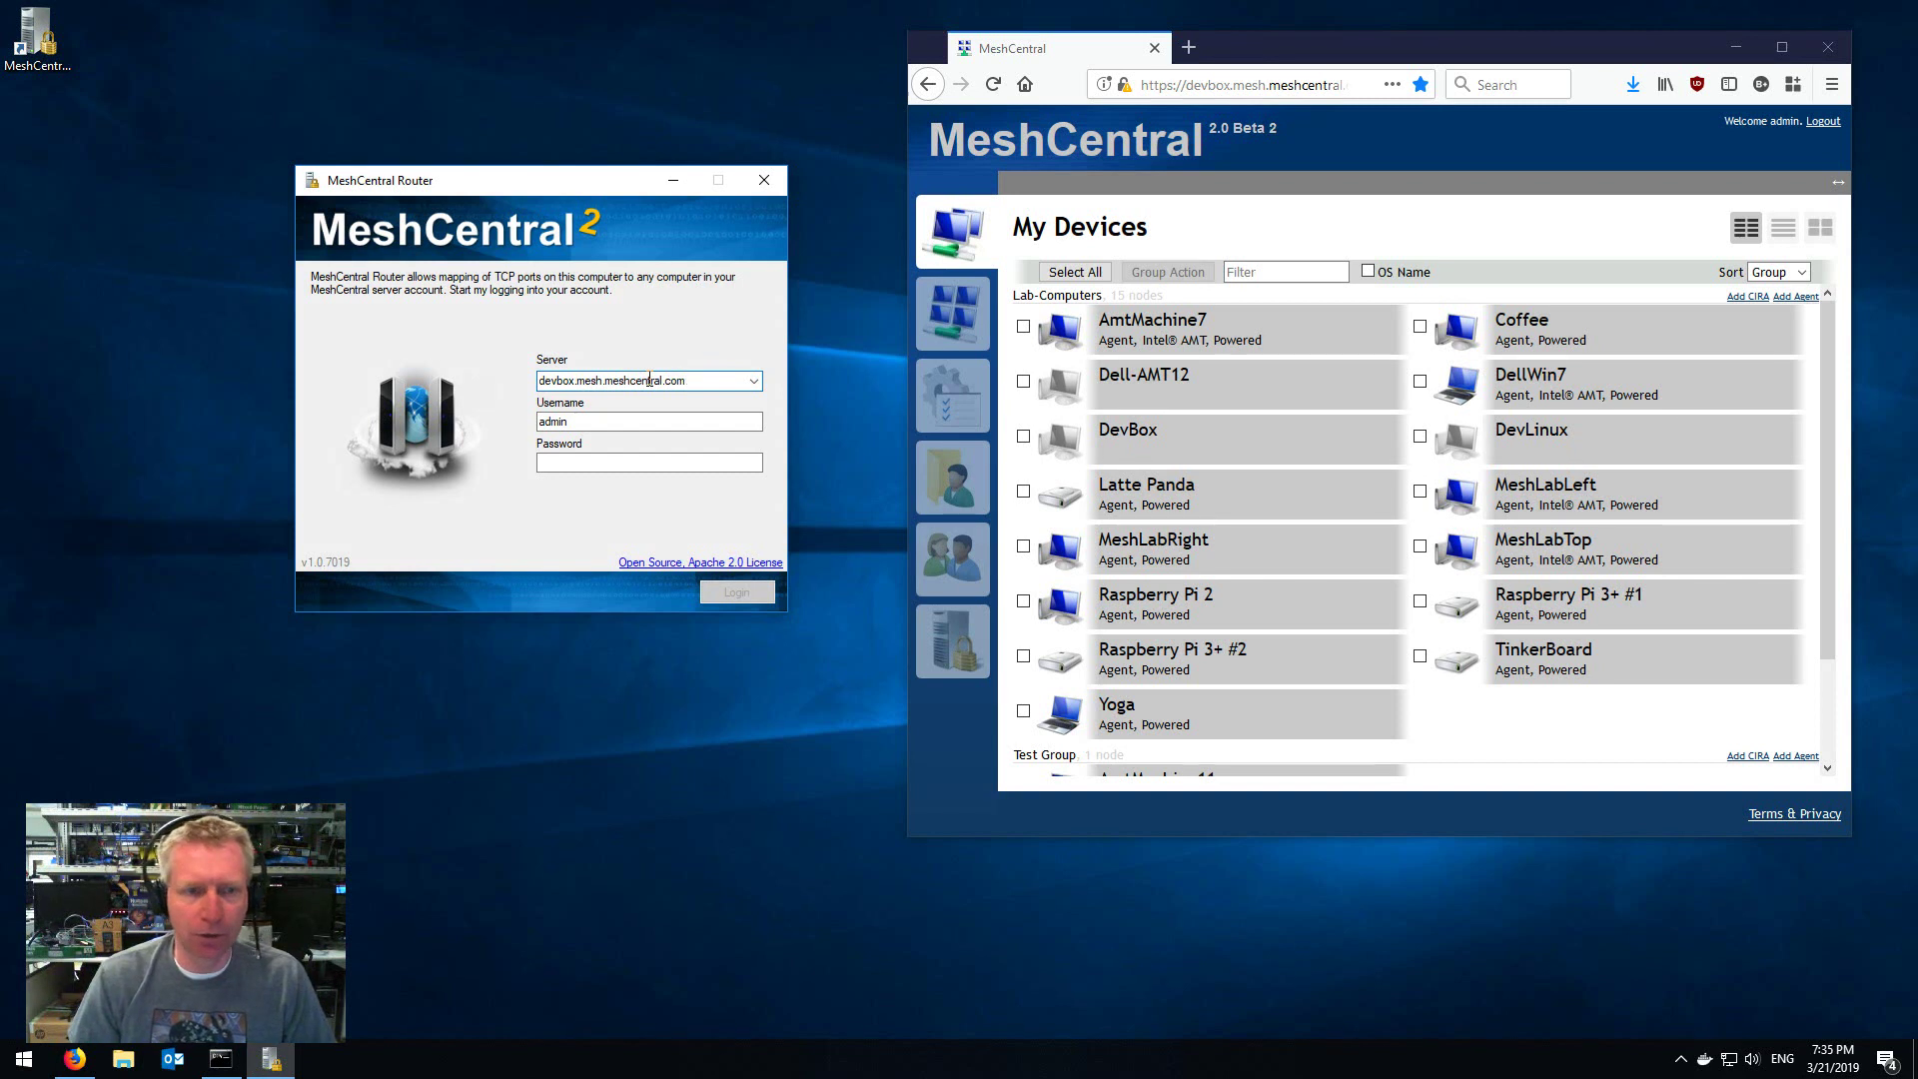
# Step: Log in to devbox.mesh.meshcentral.com with the account password and dismiss the certificate error
pyautogui.click(622, 464)
pyautogui.write('****')
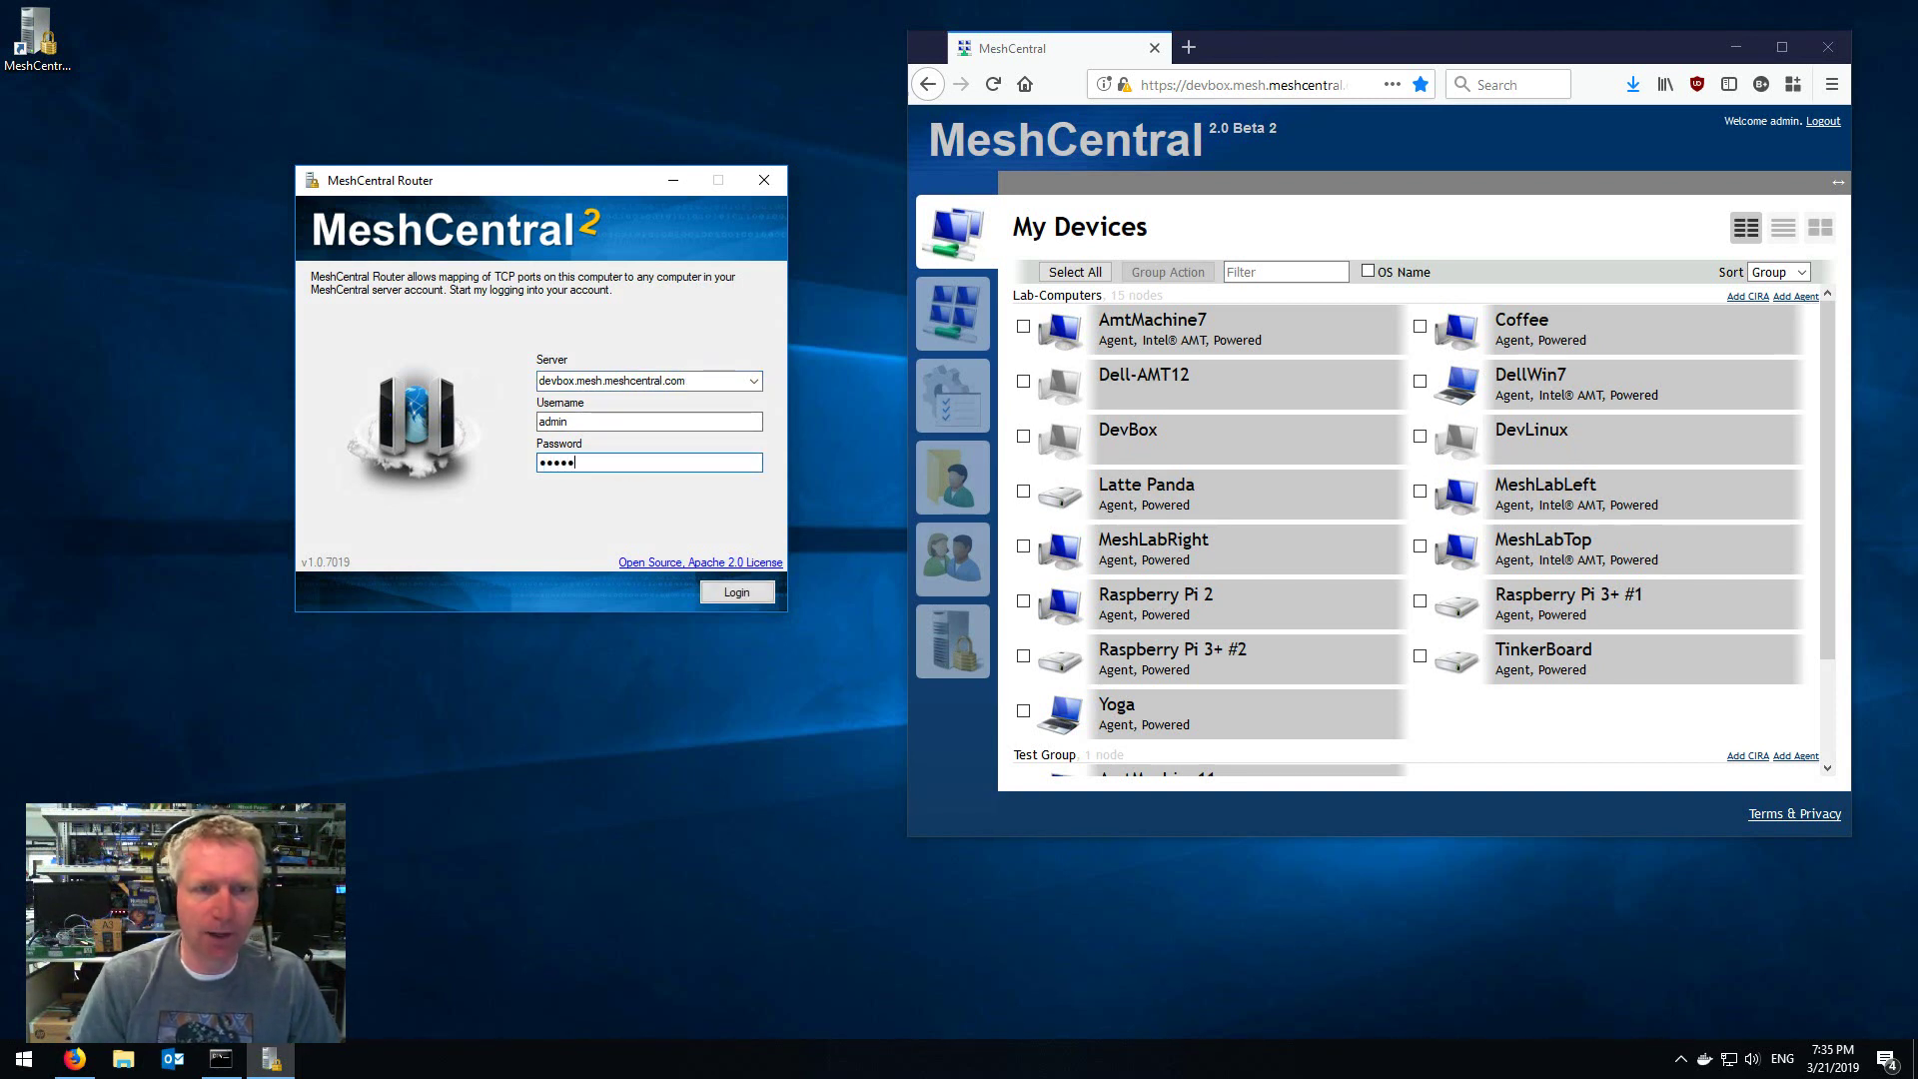
pyautogui.click(736, 594)
pyautogui.click(1099, 589)
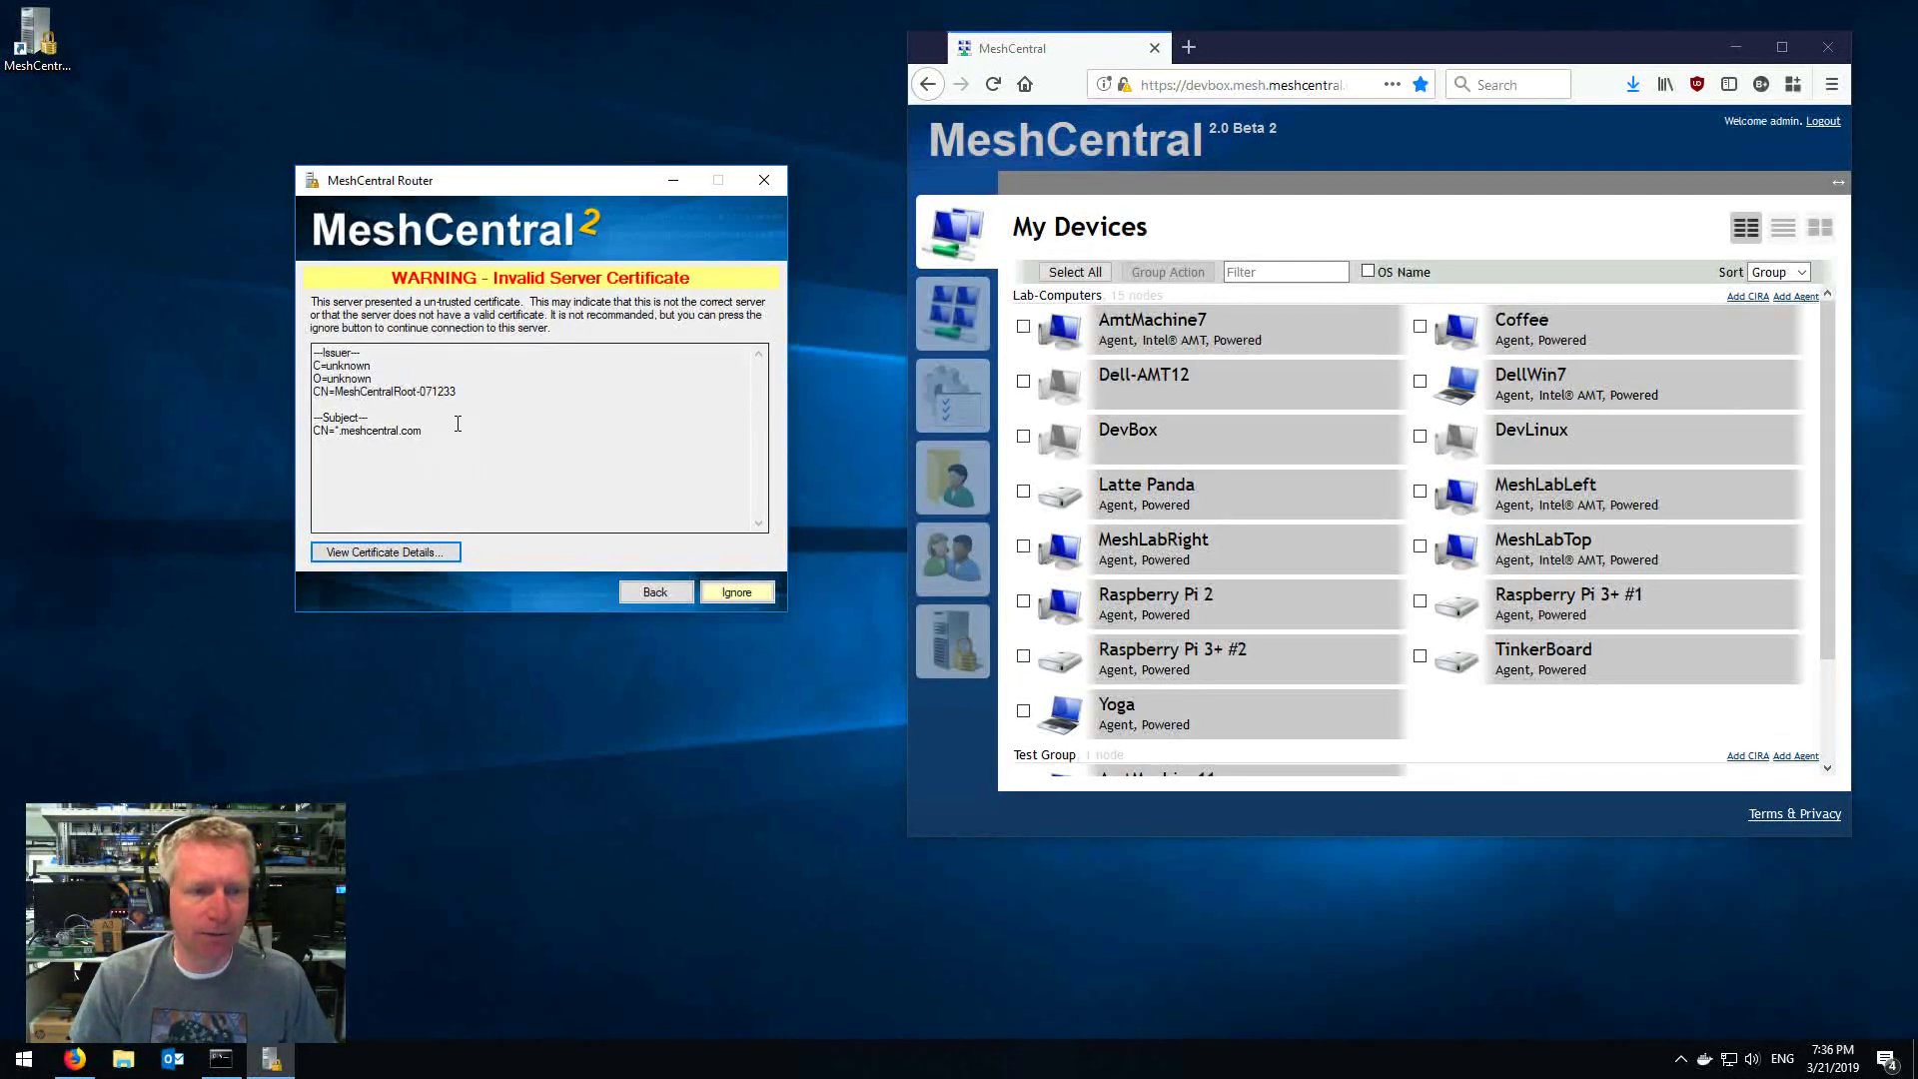
# Step: Review the certificate's General, Certification Path and Details tabs, then choose Ignore
pyautogui.click(415, 566)
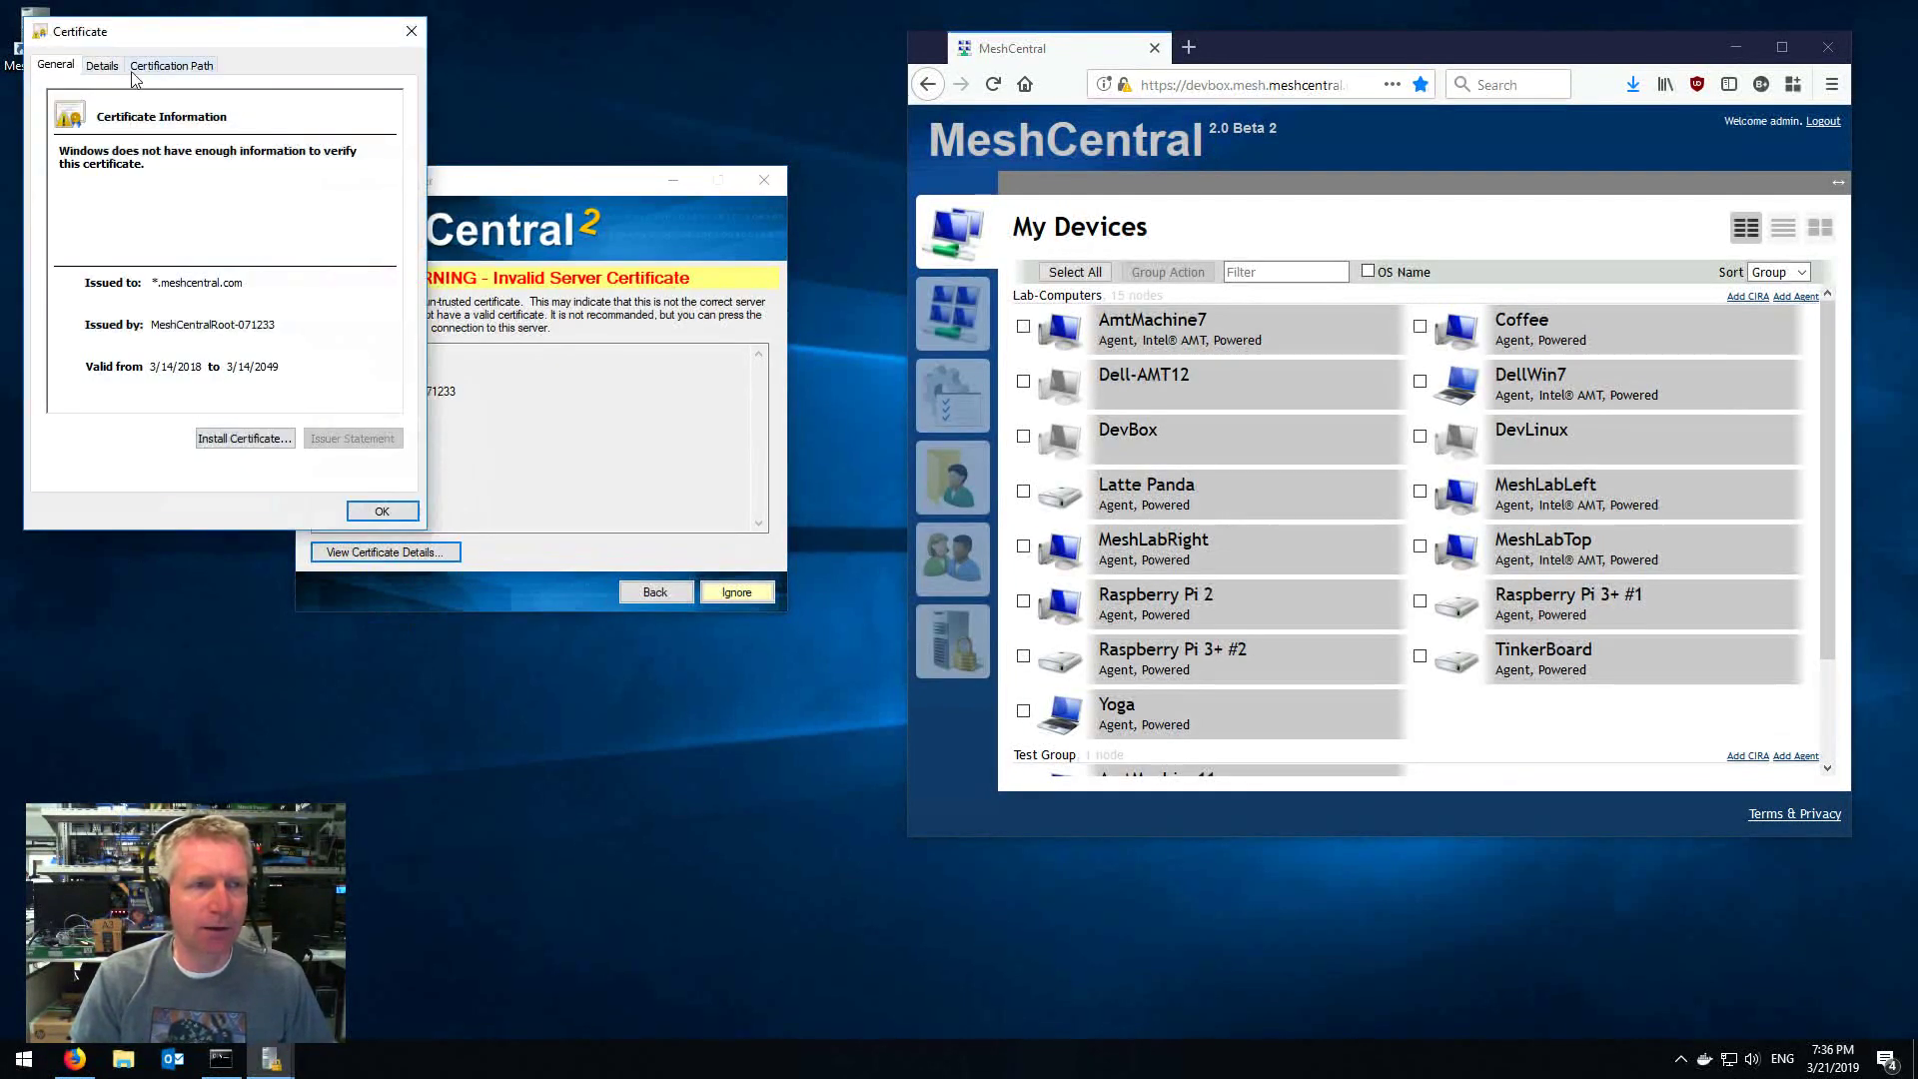
pyautogui.click(168, 68)
pyautogui.click(96, 68)
pyautogui.click(56, 68)
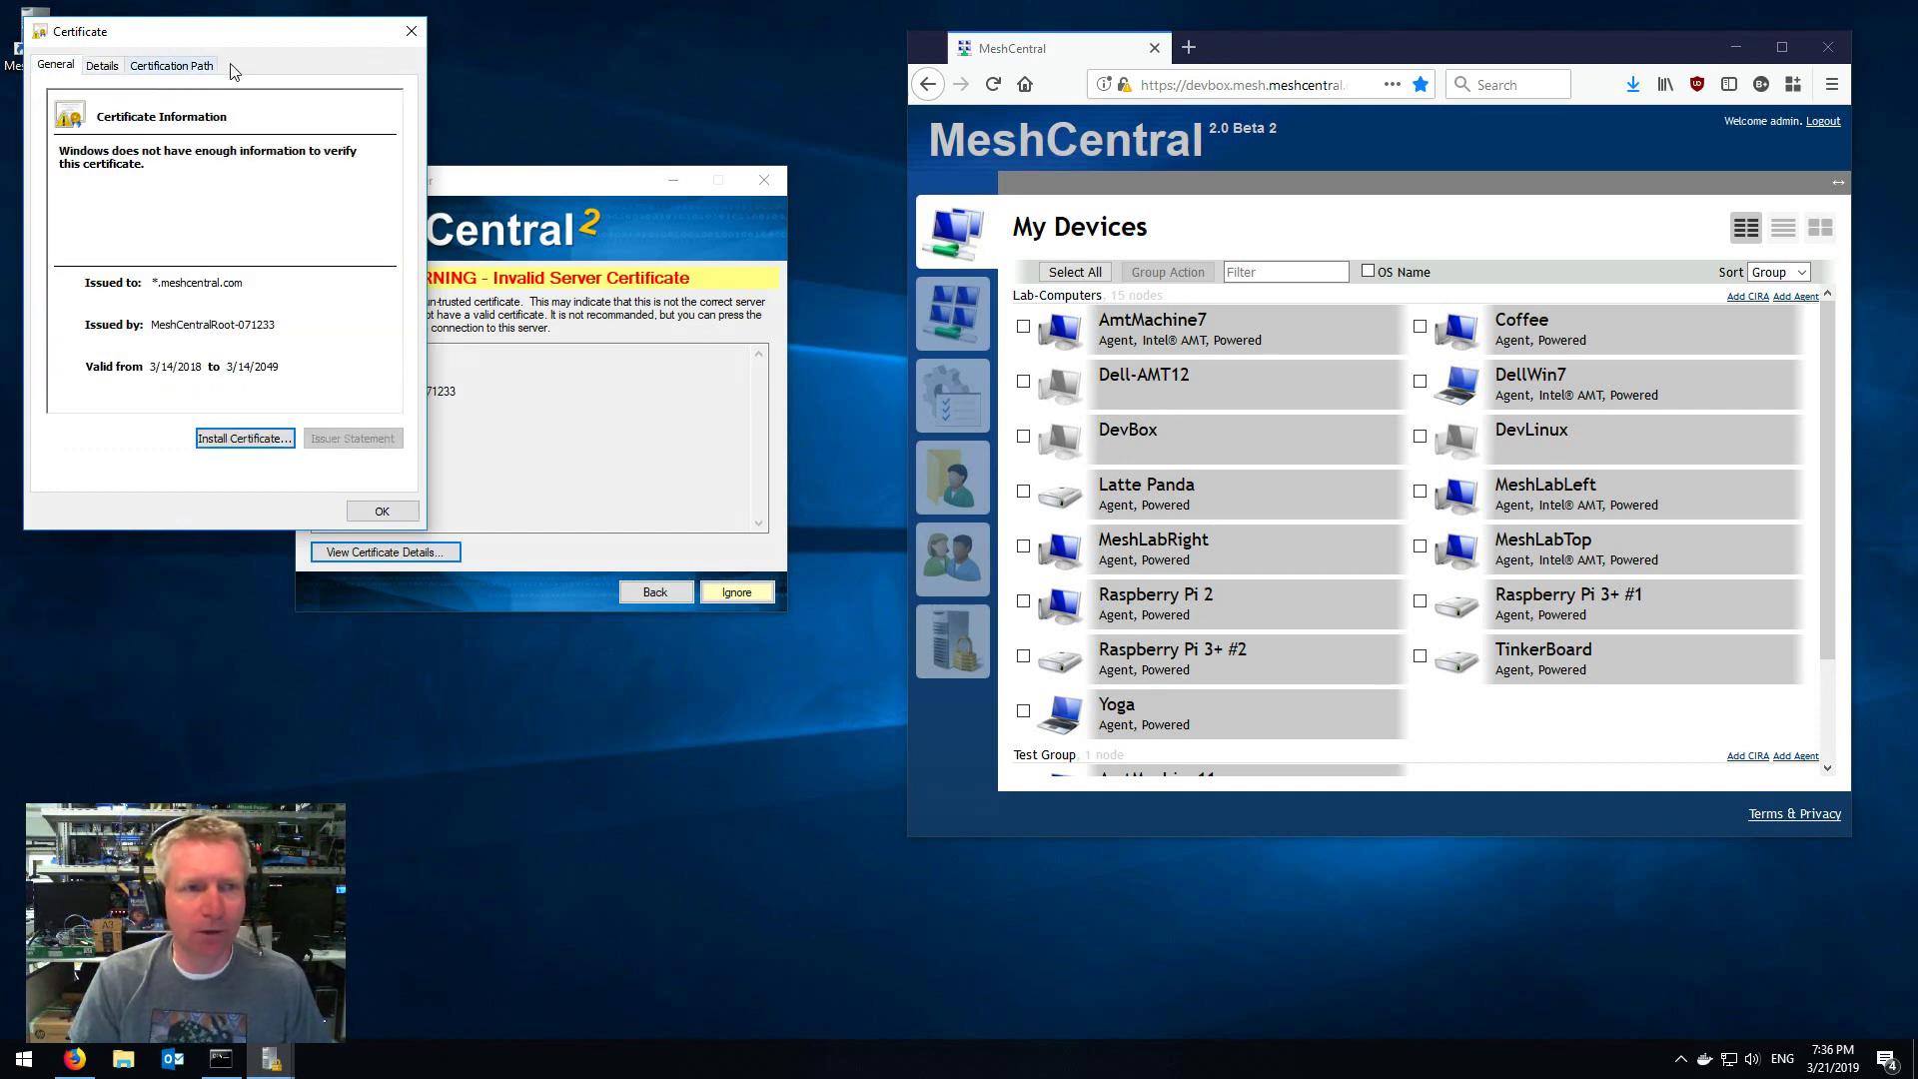
pyautogui.click(410, 32)
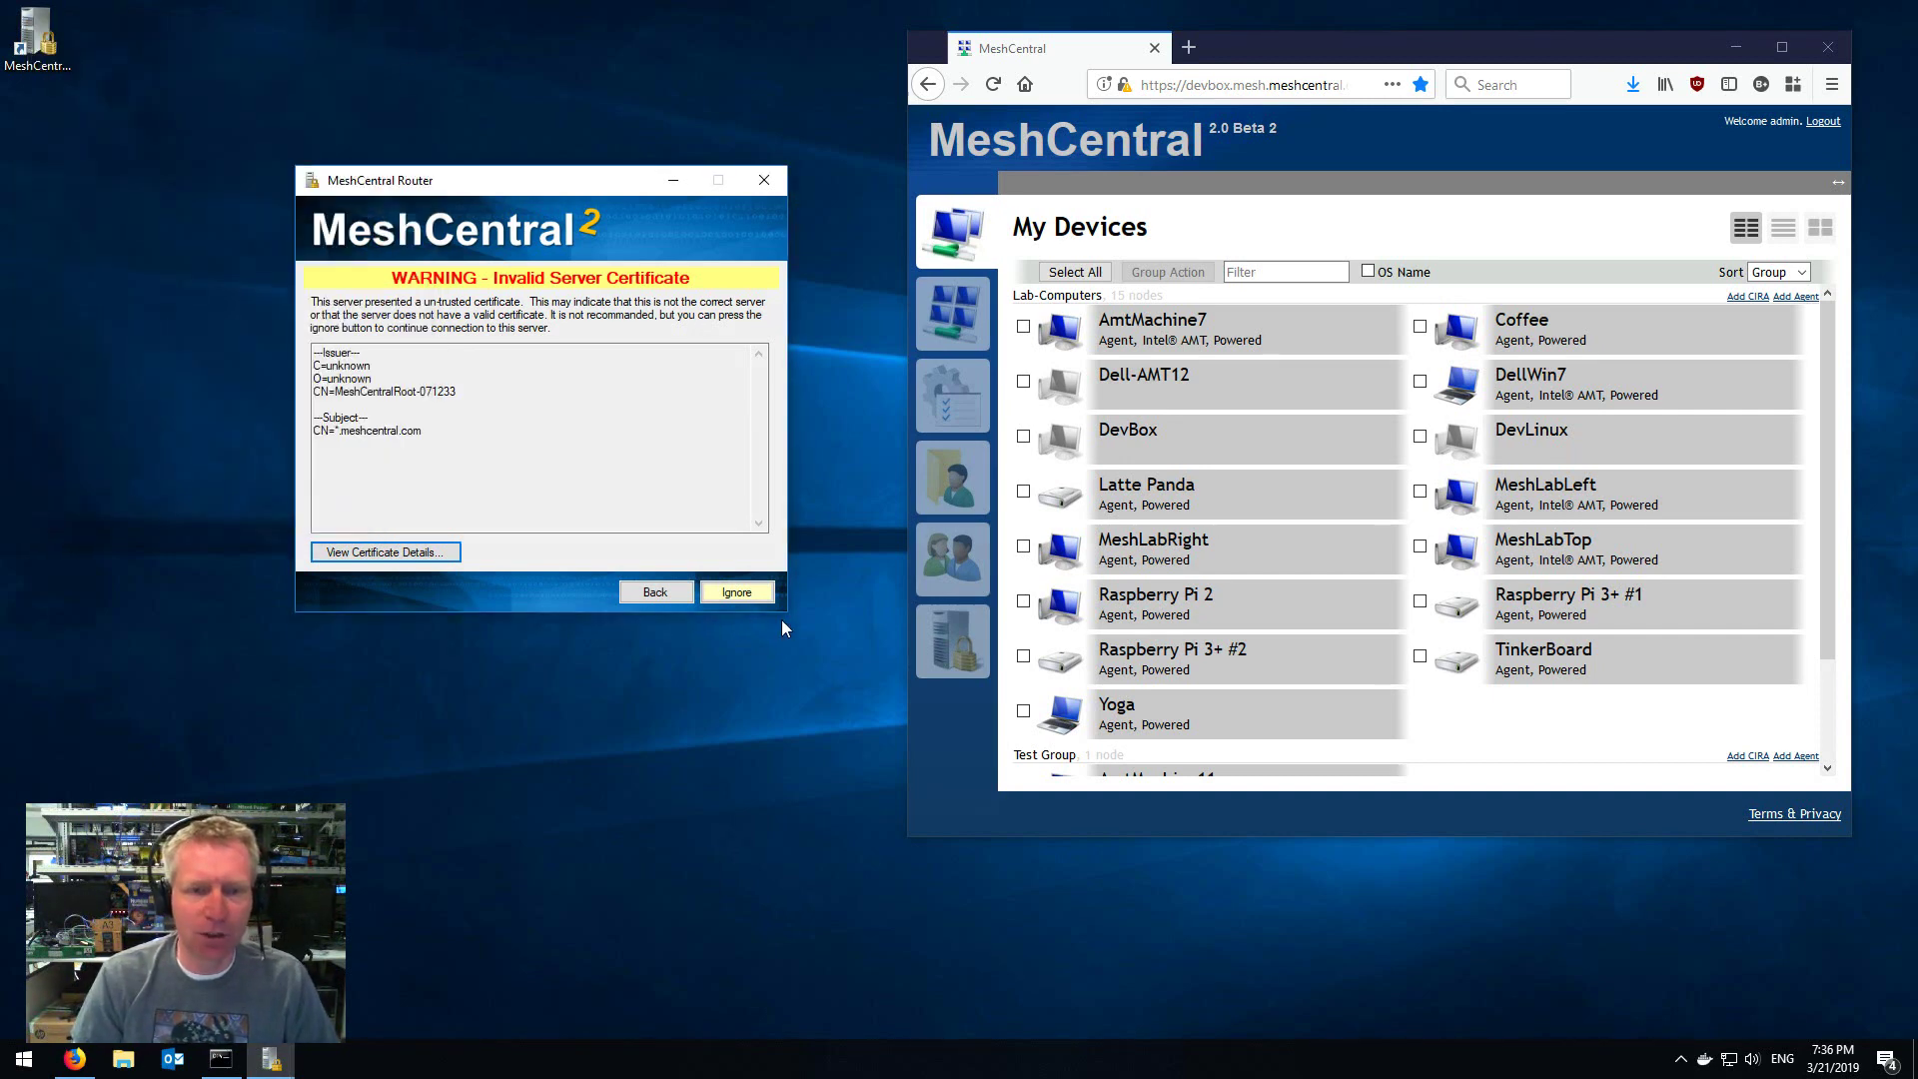
pyautogui.click(751, 595)
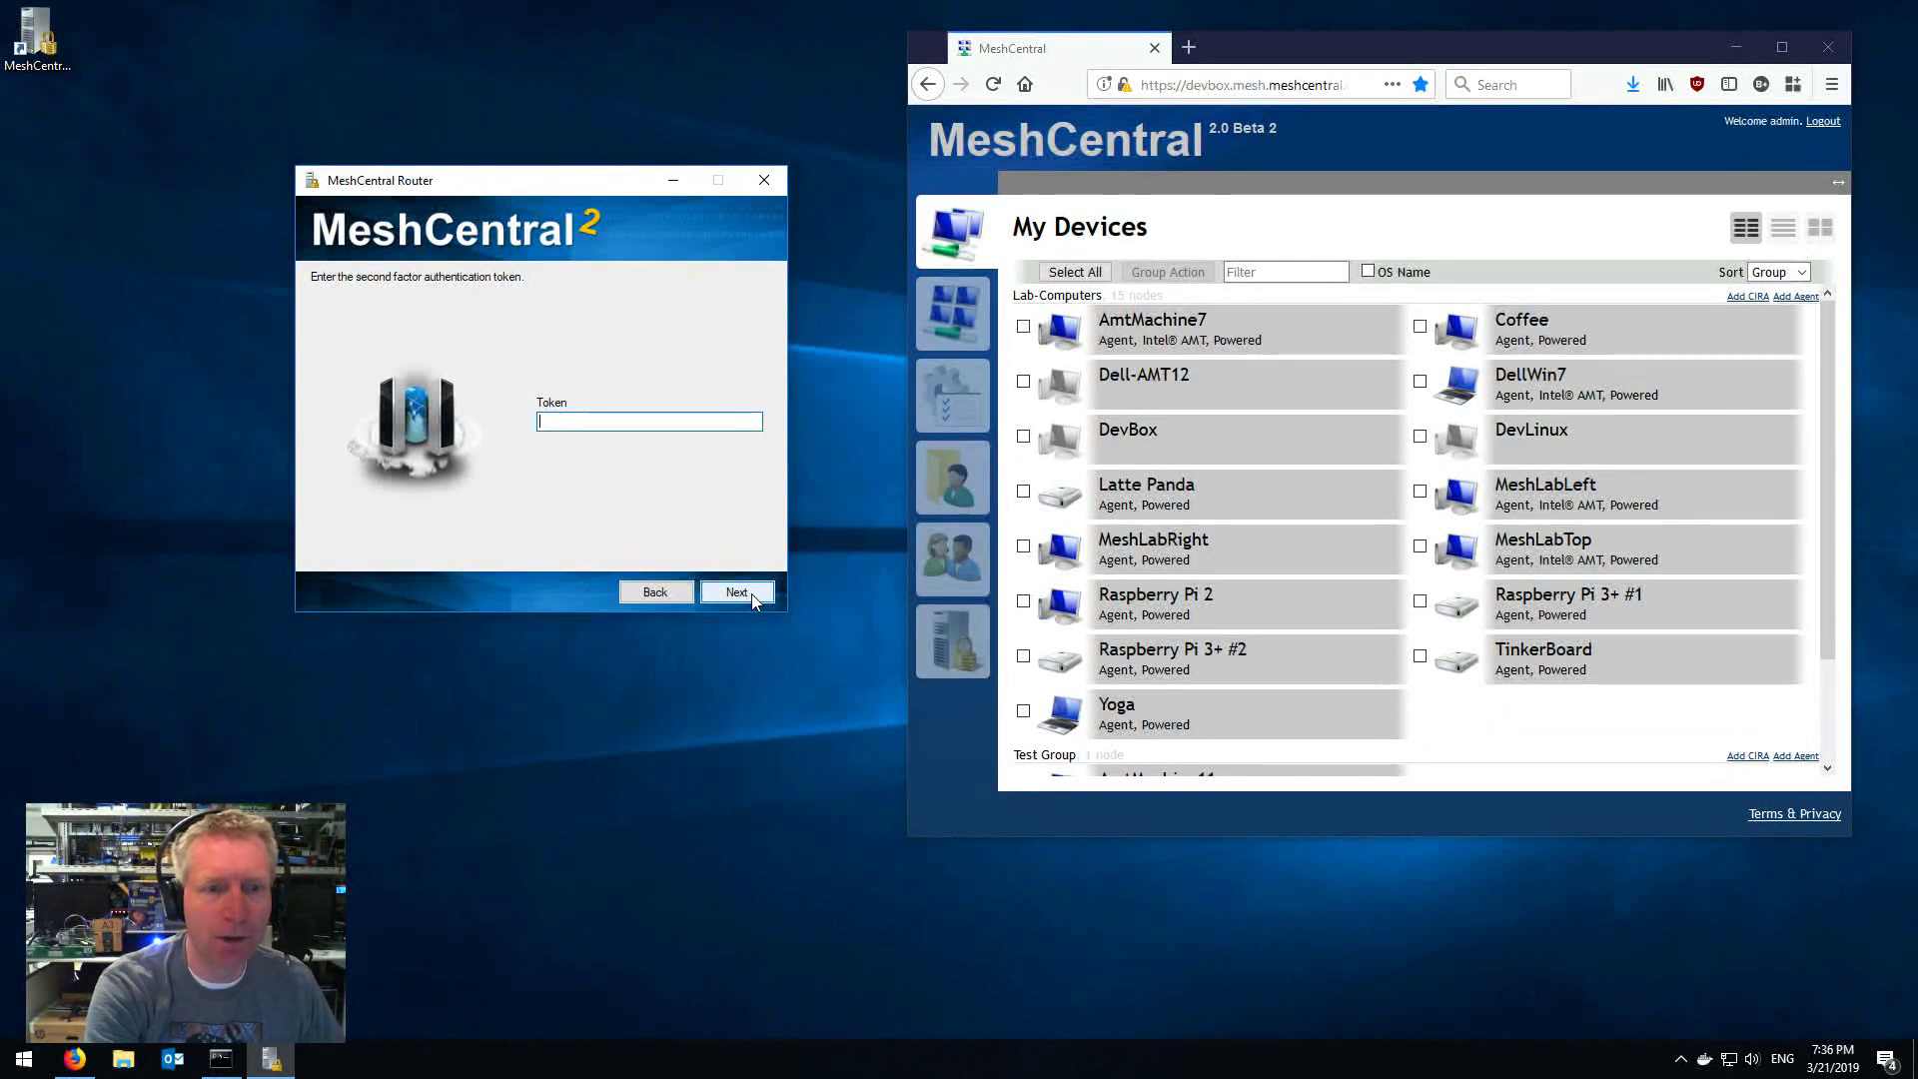
# Step: Enter the second-factor authentication token and submit it to finish logging in
pyautogui.write('[unreadable token]')
pyautogui.click(736, 593)
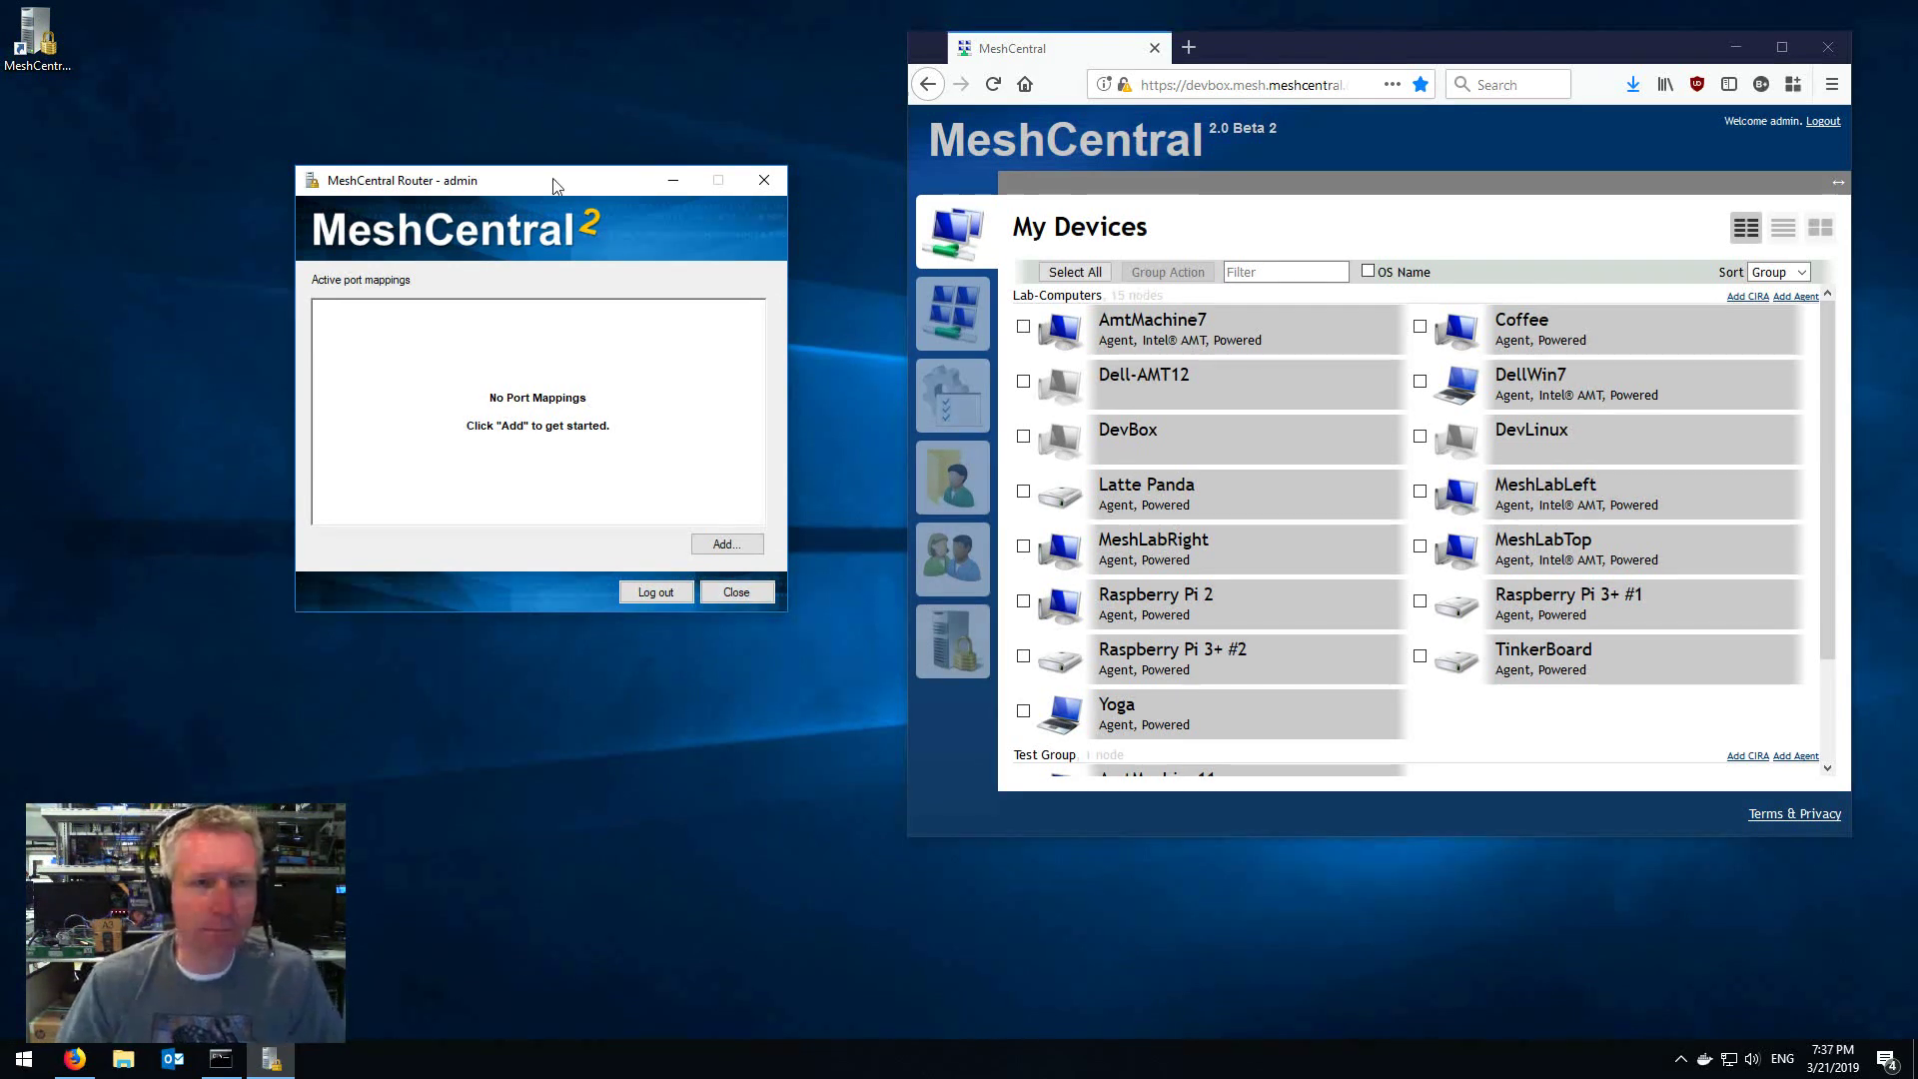
# Step: Add a PuTTY mapping for Raspberry Pi 3+ #2, local port 56486 to port 22
pyautogui.moveTo(556, 185); pyautogui.dragTo(522, 152)
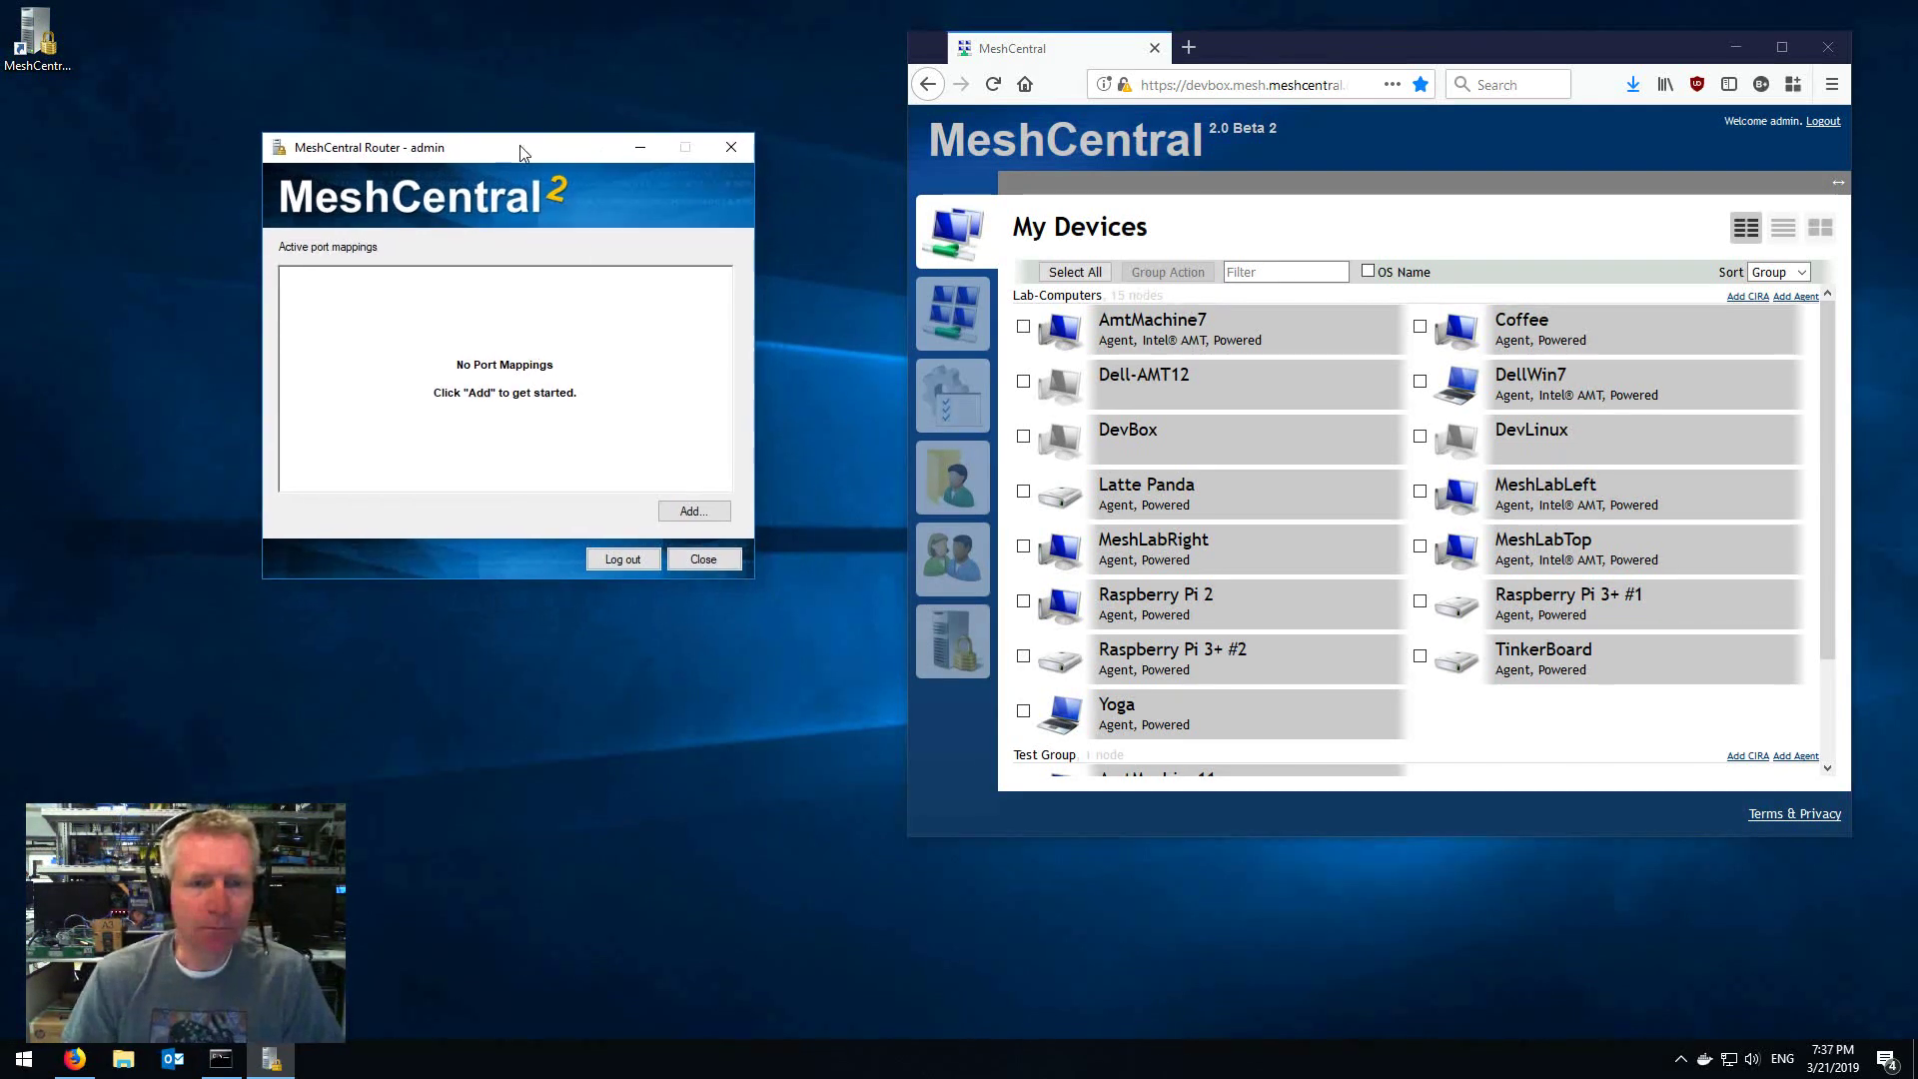
pyautogui.click(691, 513)
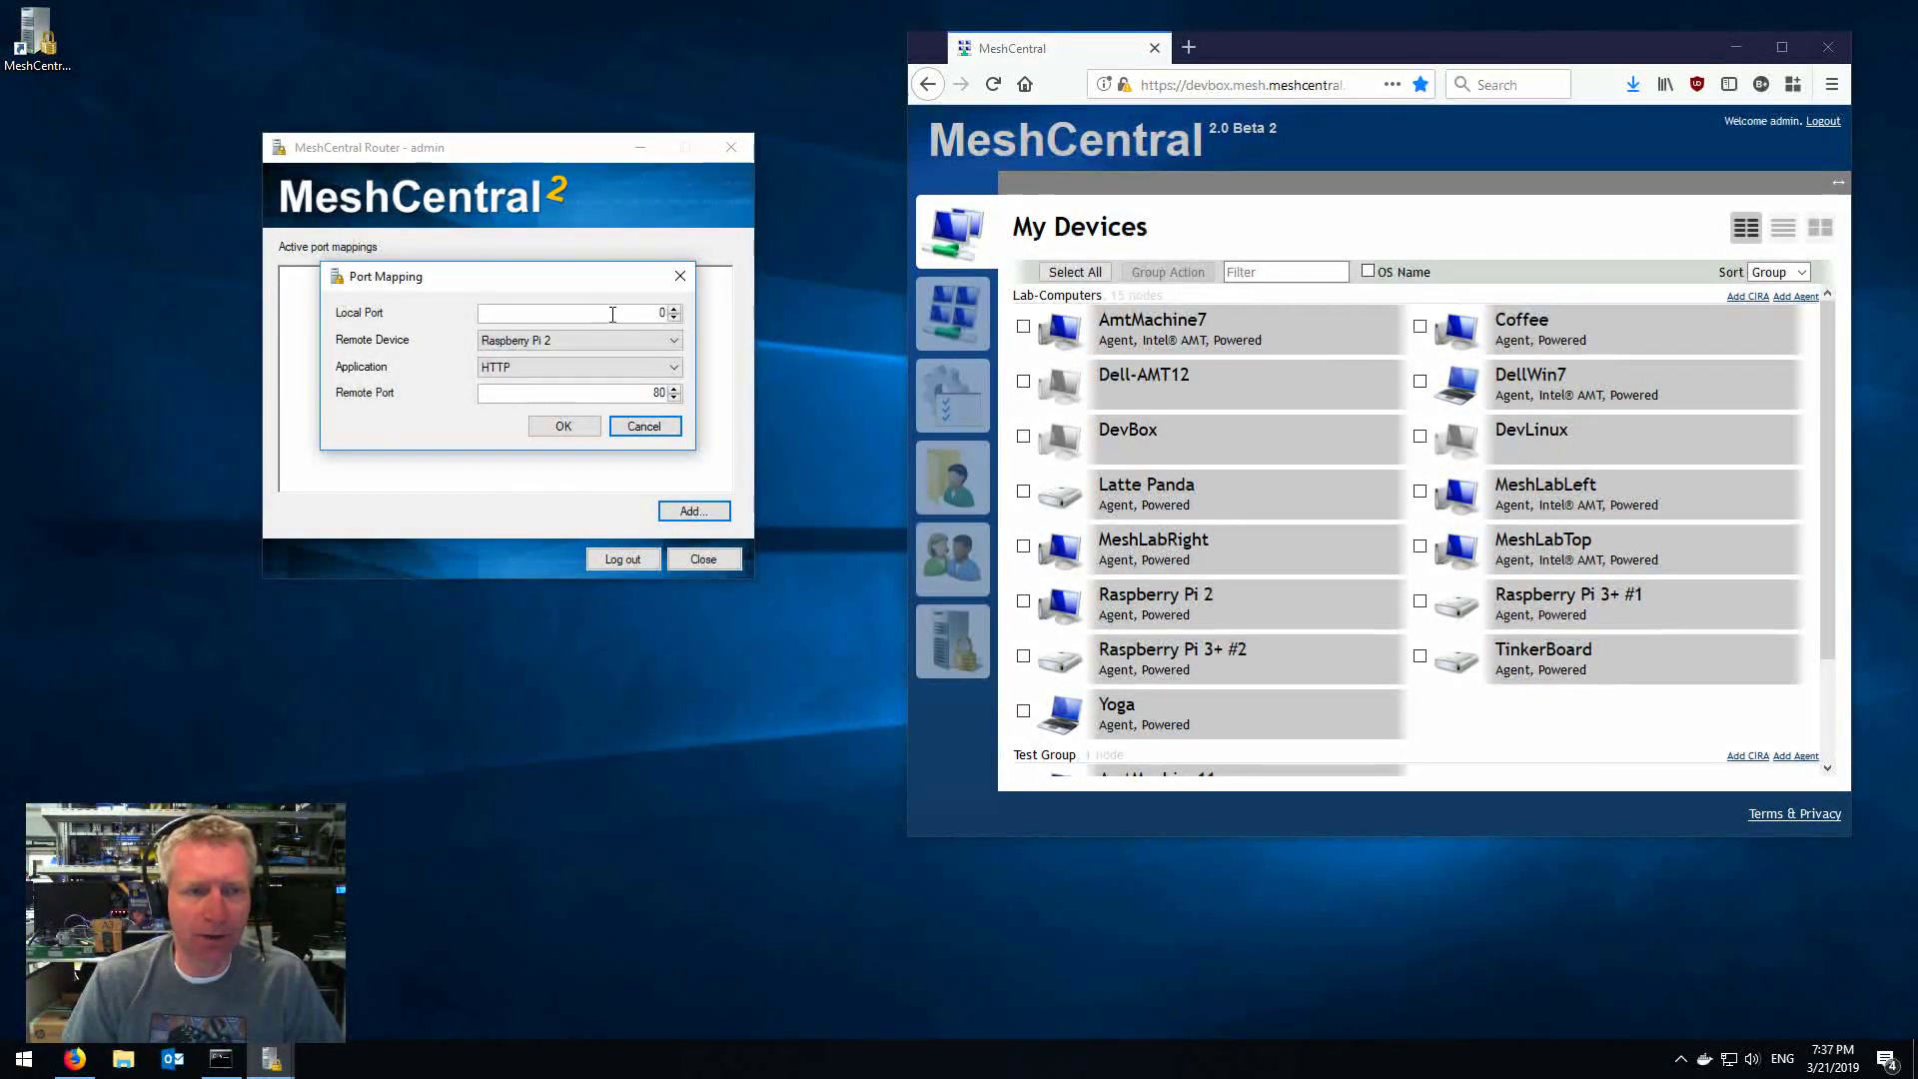
pyautogui.click(613, 314)
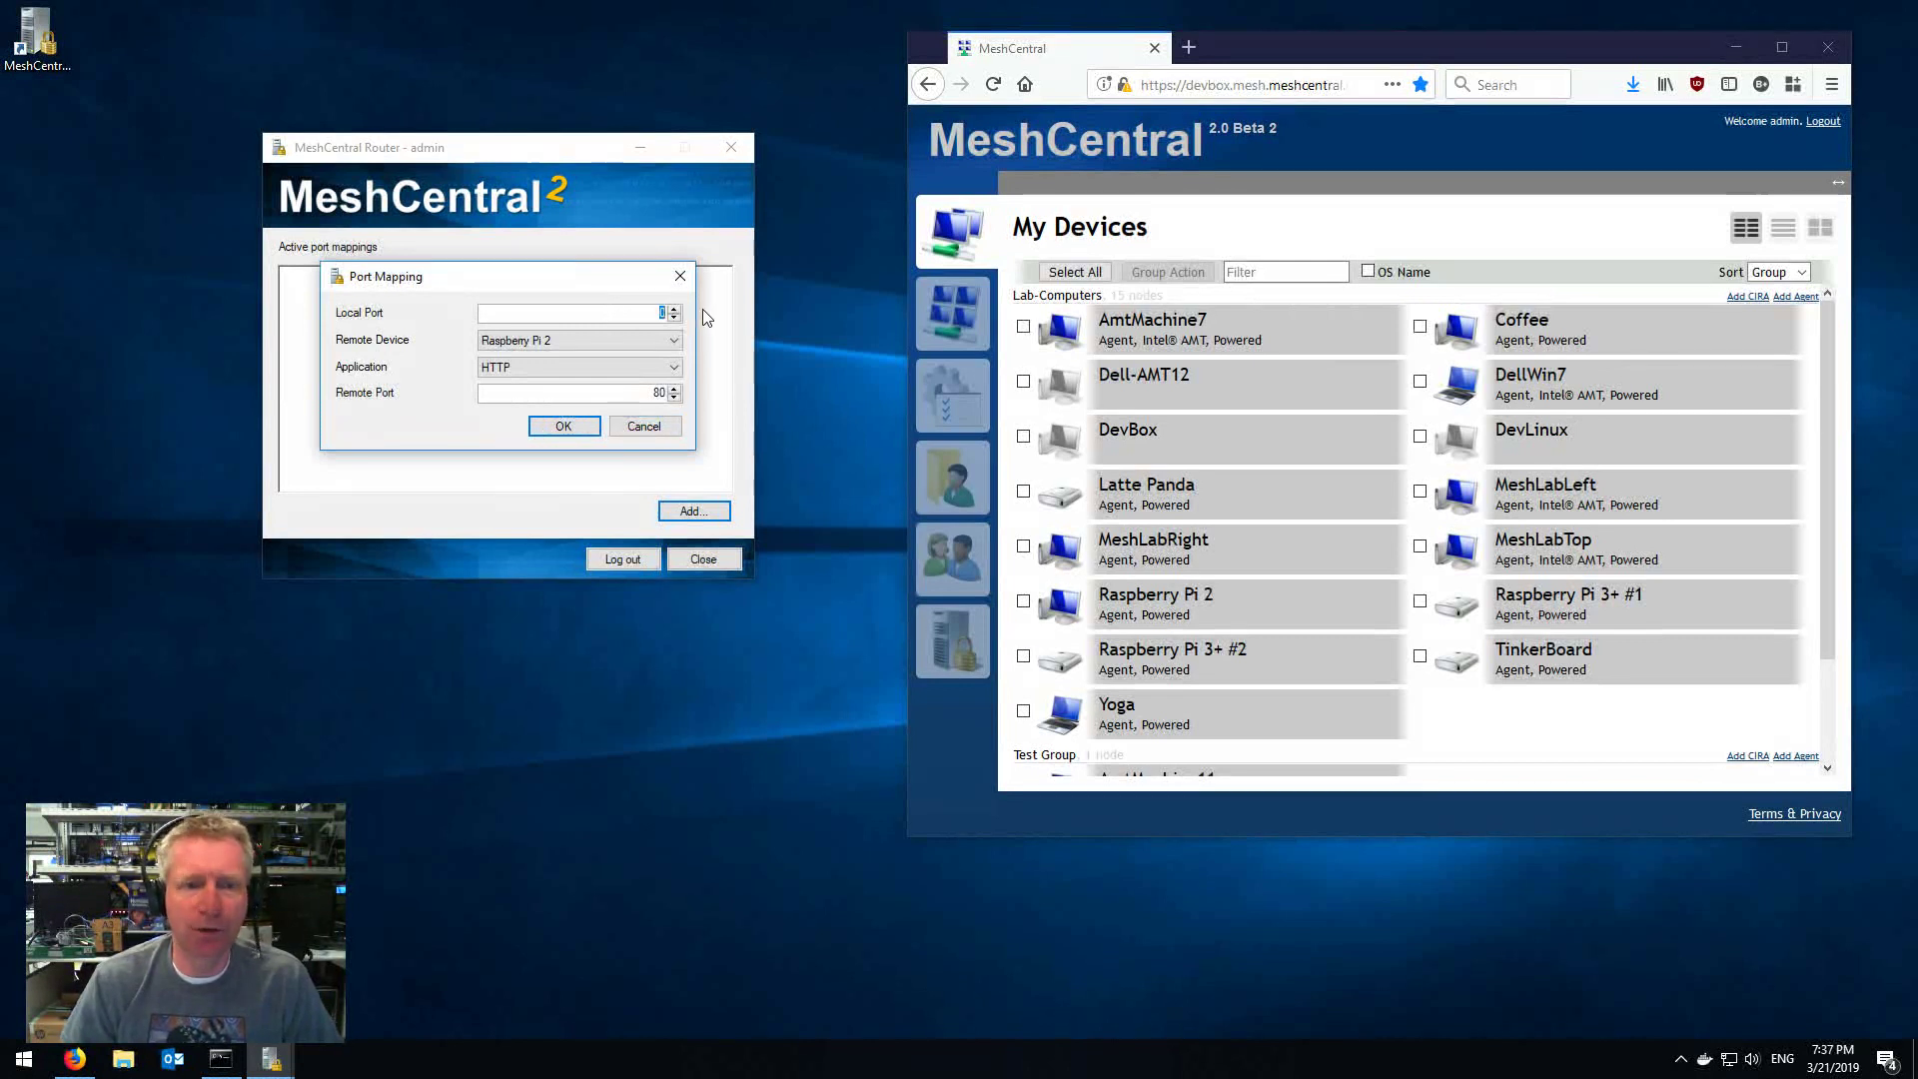
pyautogui.click(527, 342)
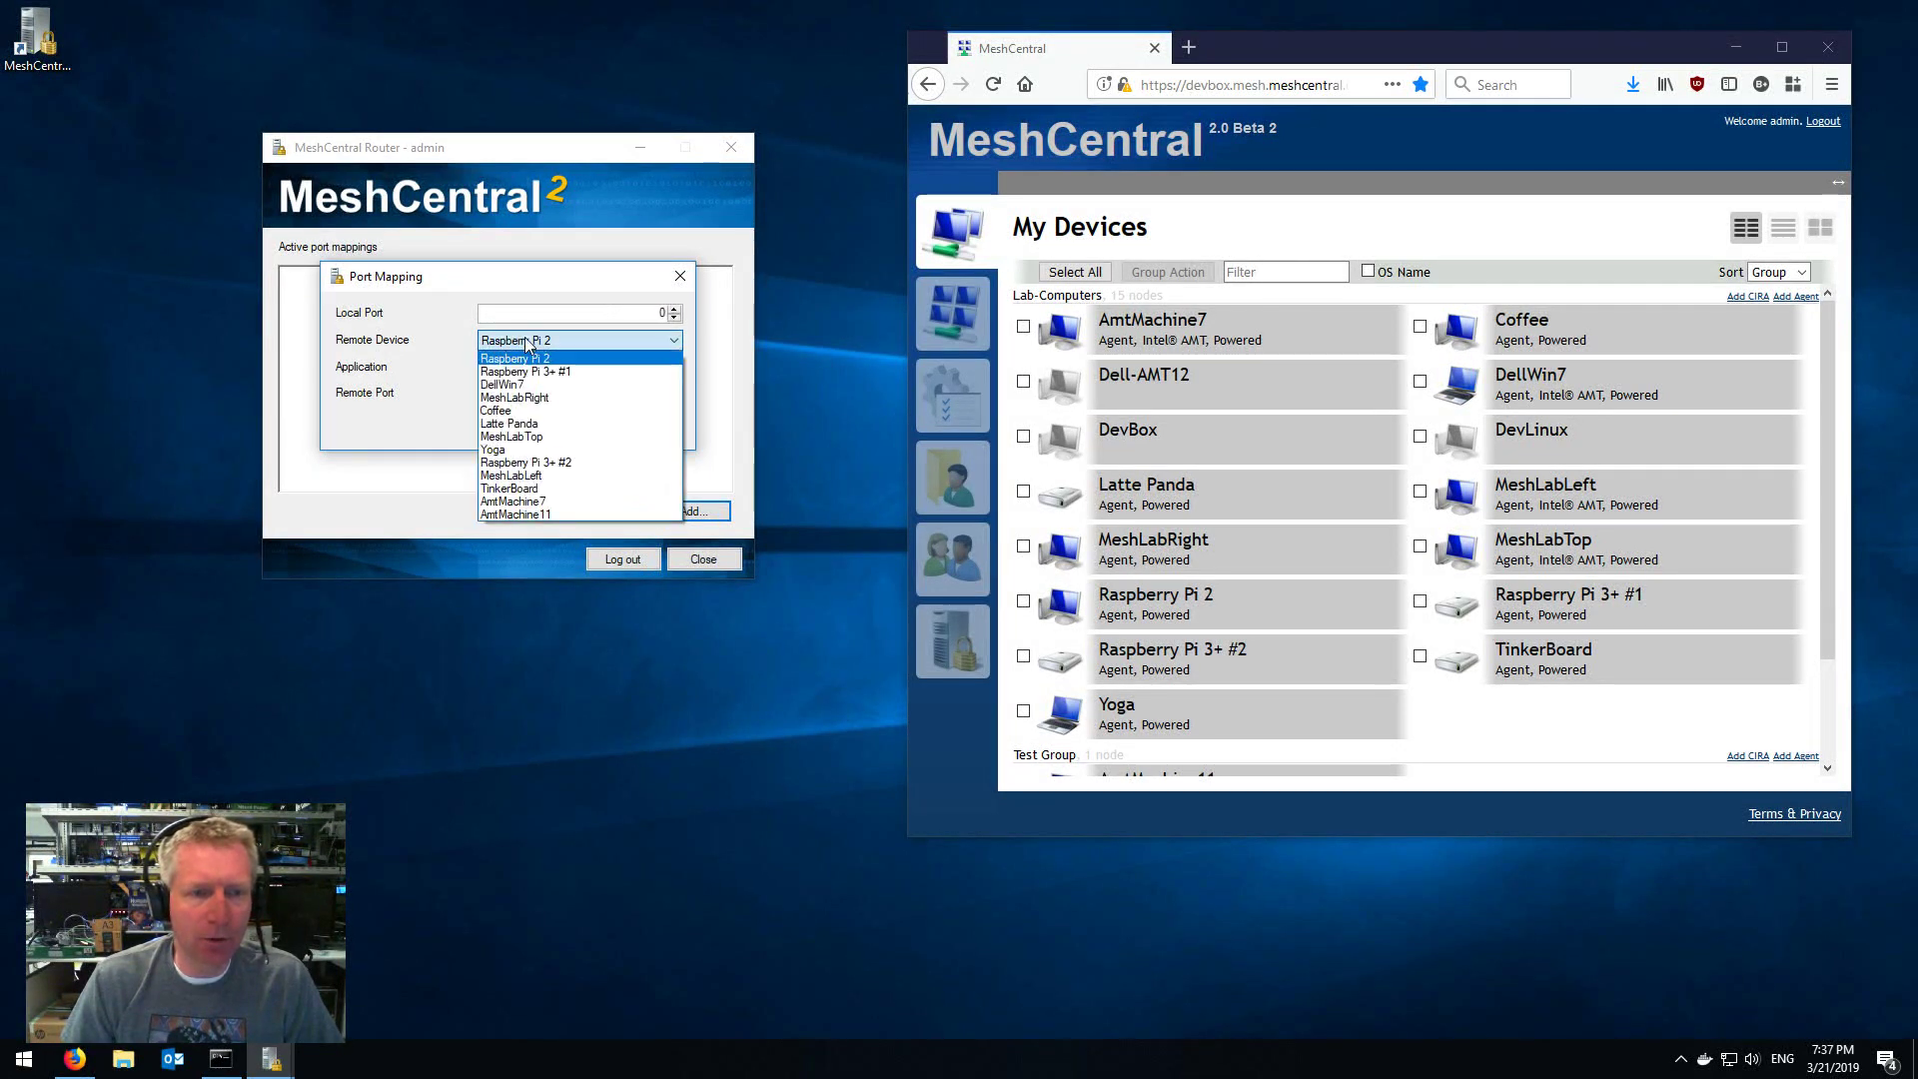
pyautogui.click(546, 465)
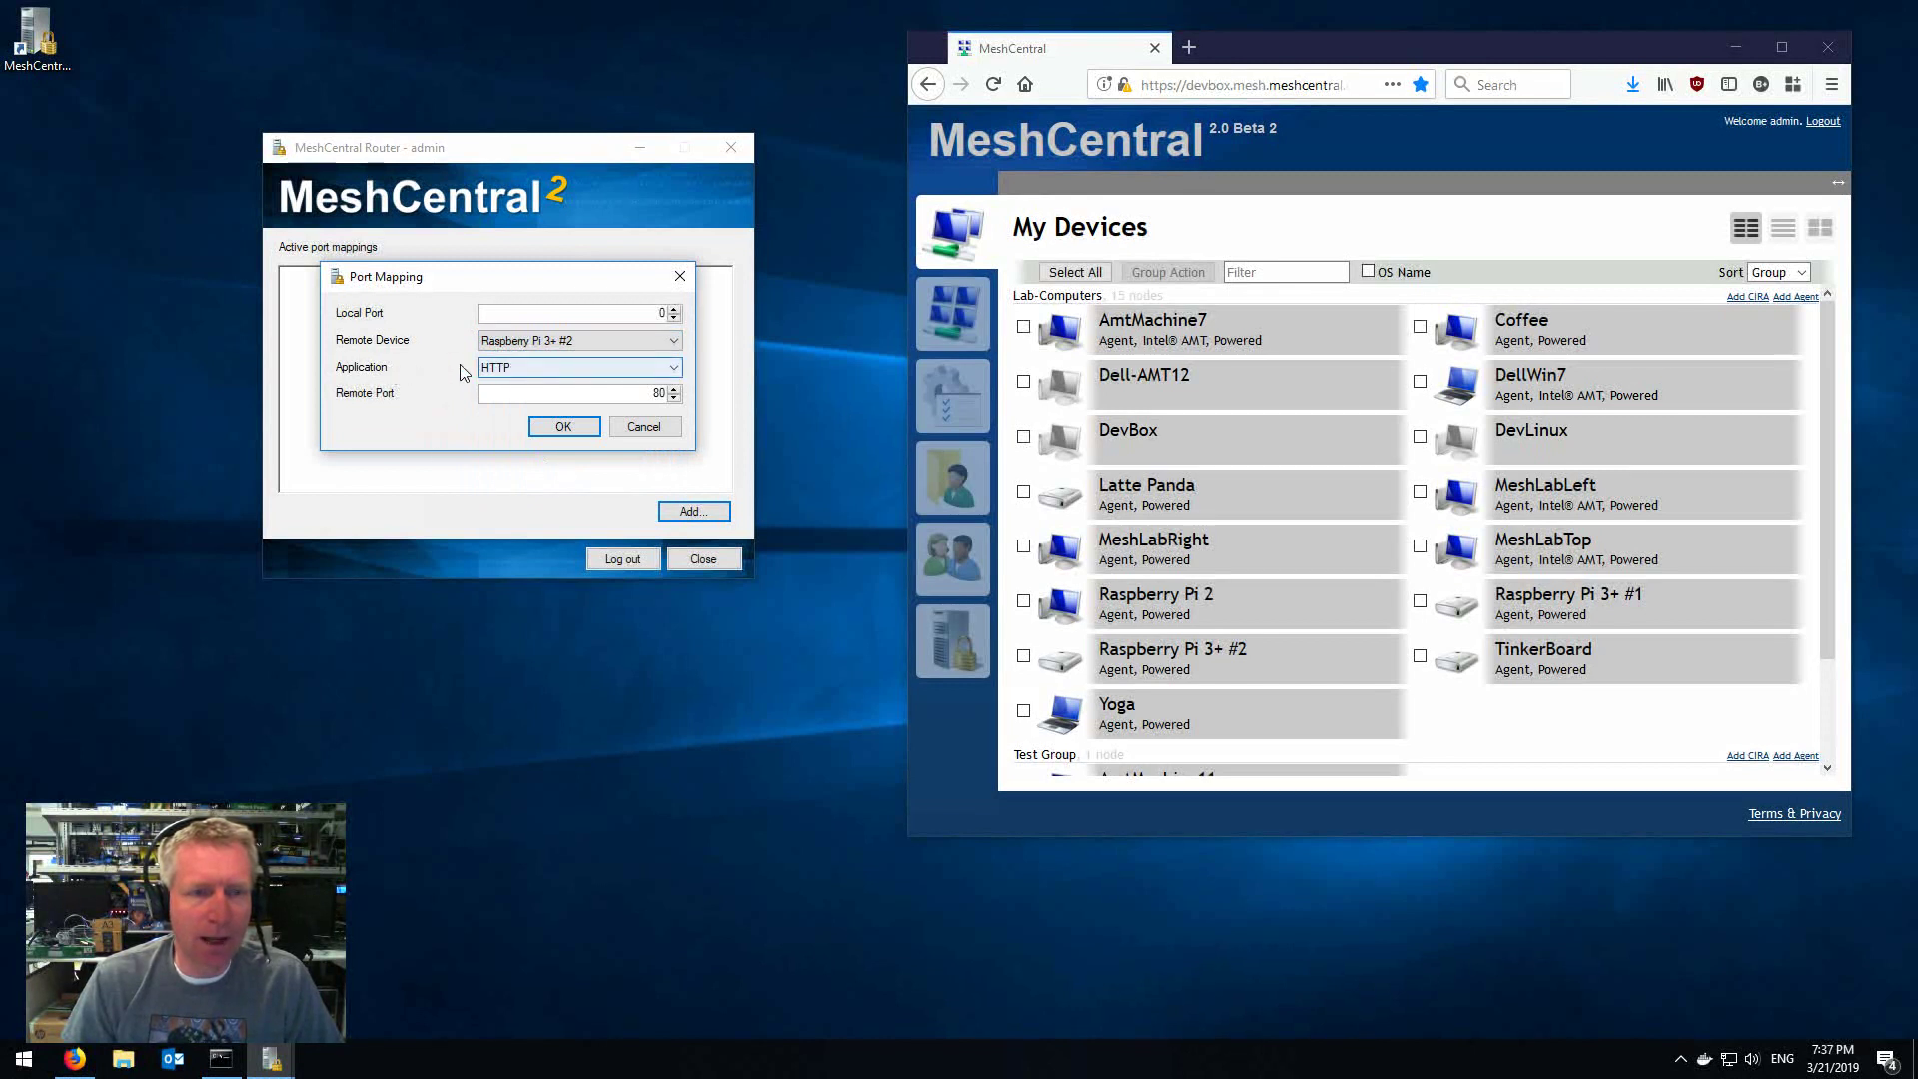
pyautogui.click(551, 368)
pyautogui.click(545, 384)
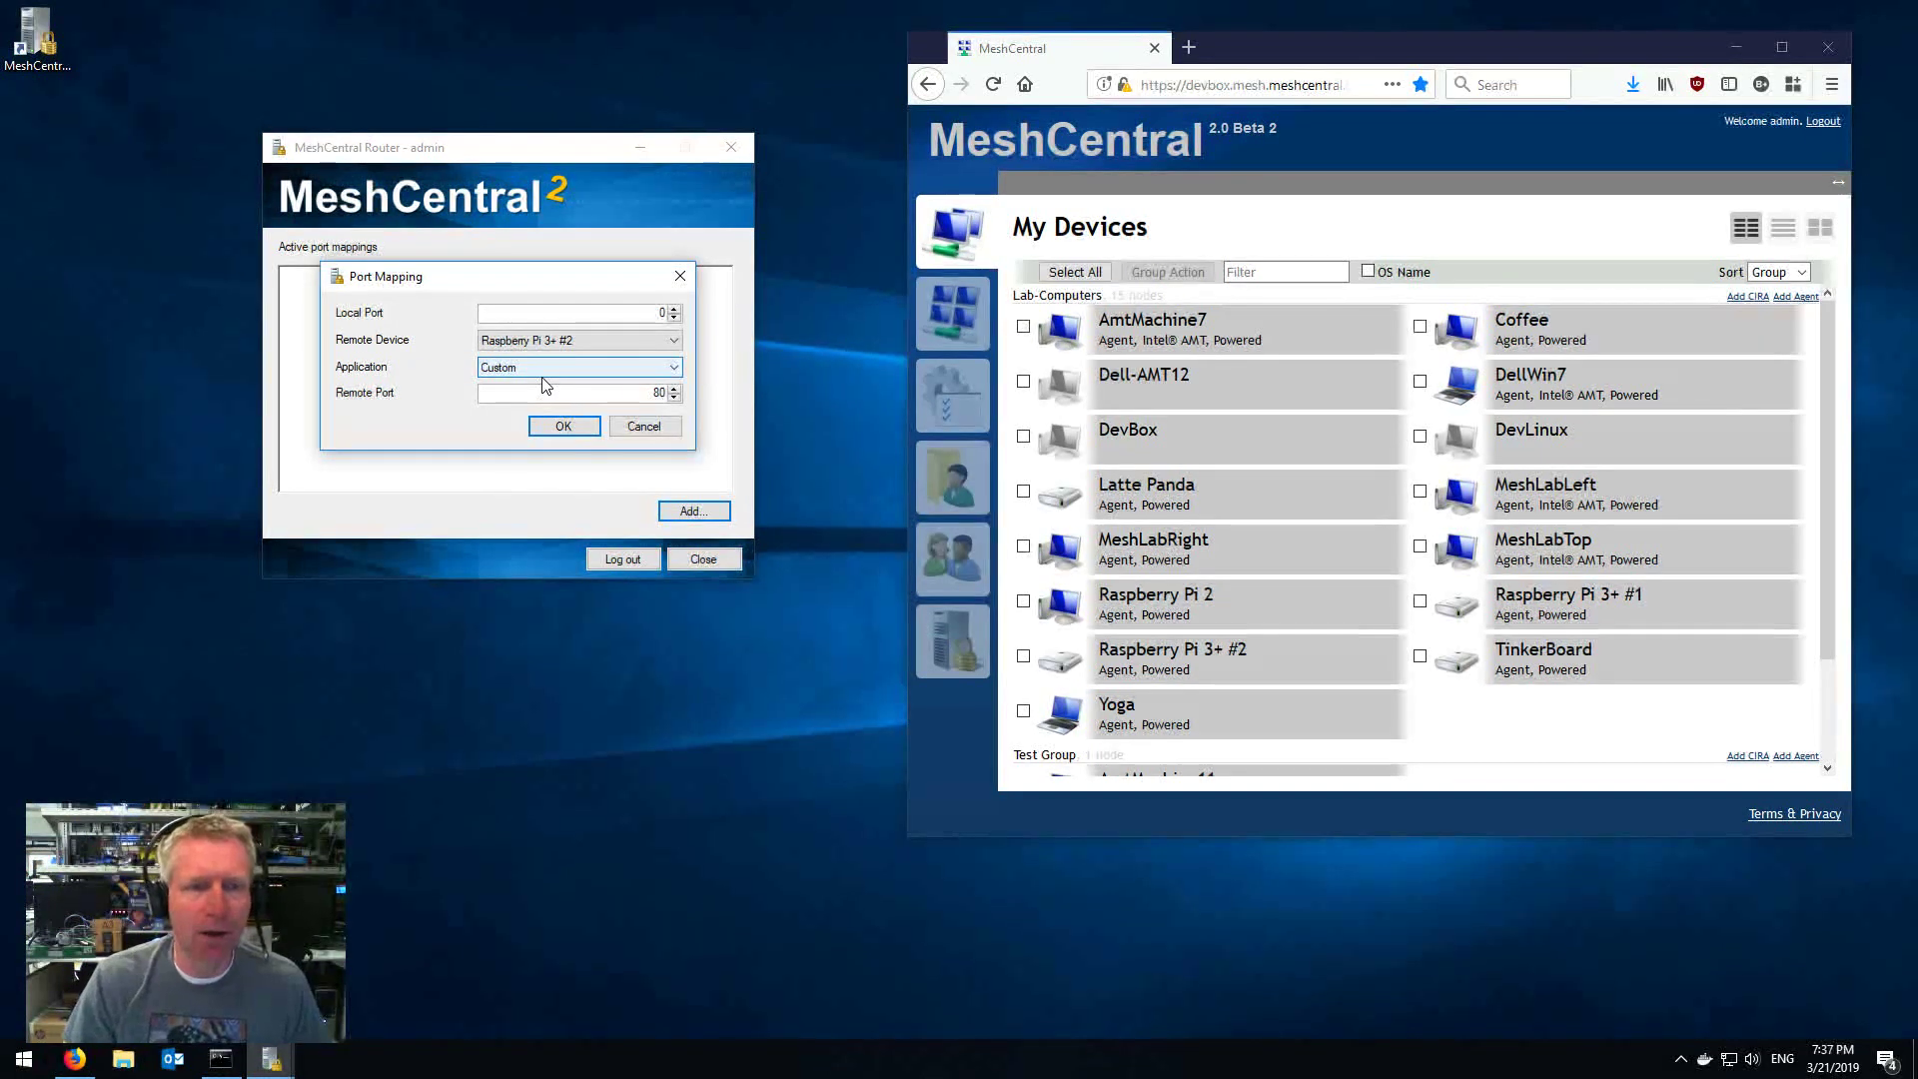
pyautogui.click(515, 368)
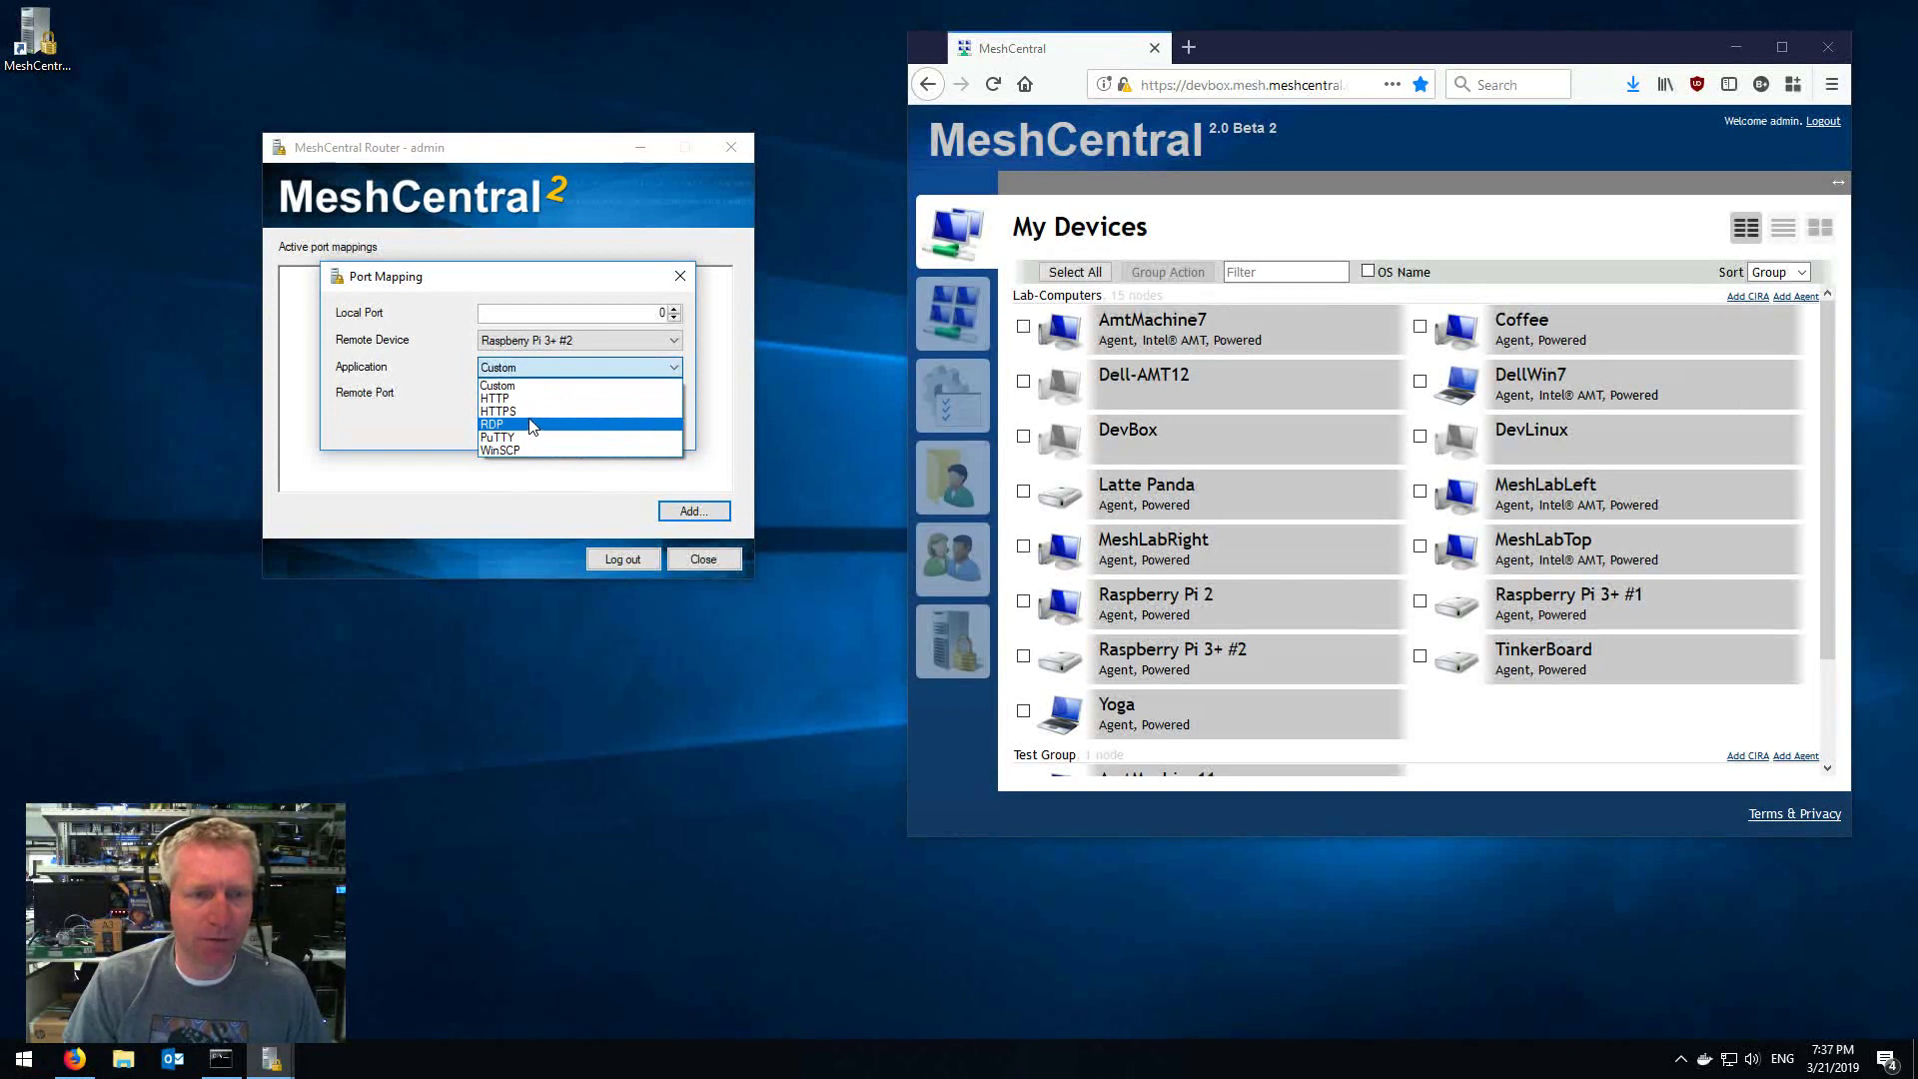
pyautogui.click(529, 437)
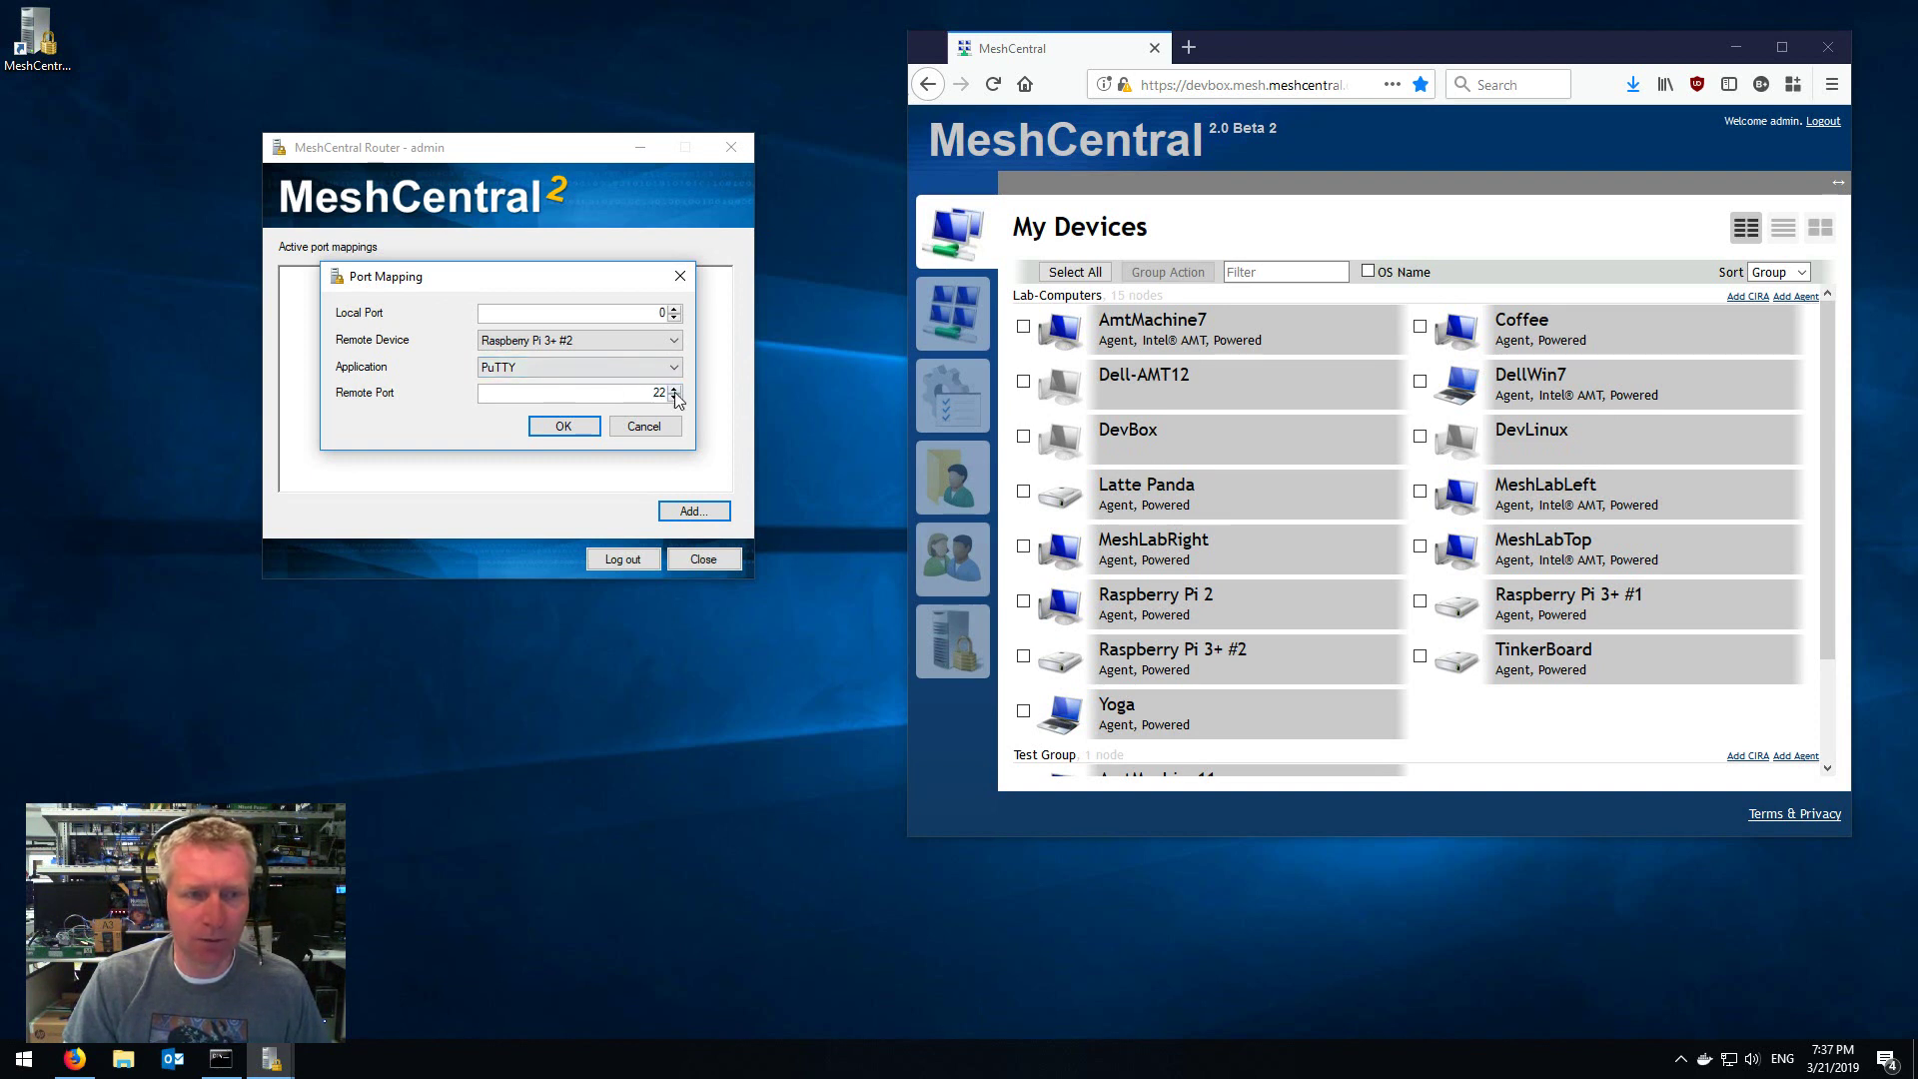
pyautogui.click(564, 426)
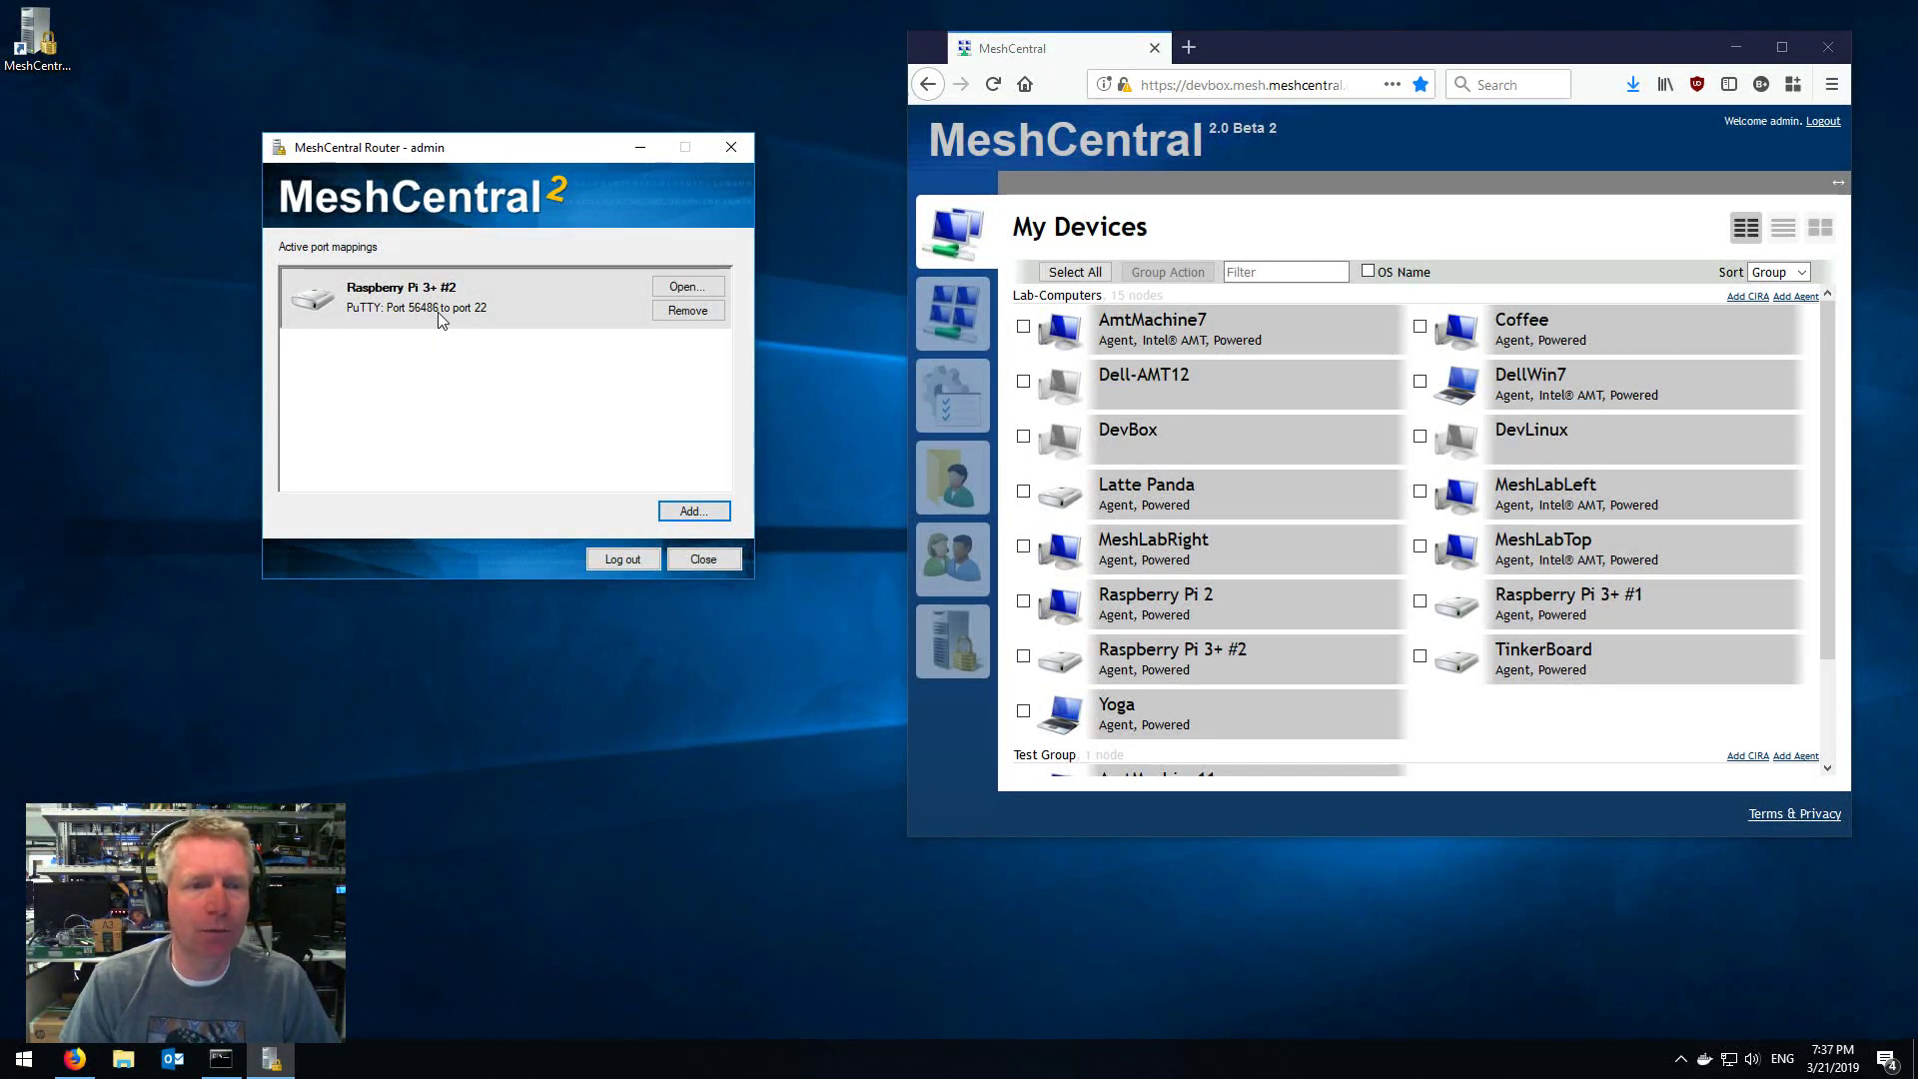
# Step: Try launching PuTTY through the Raspberry Pi 3+ #2 mapping, then close the failed PuTTY window
pyautogui.click(682, 287)
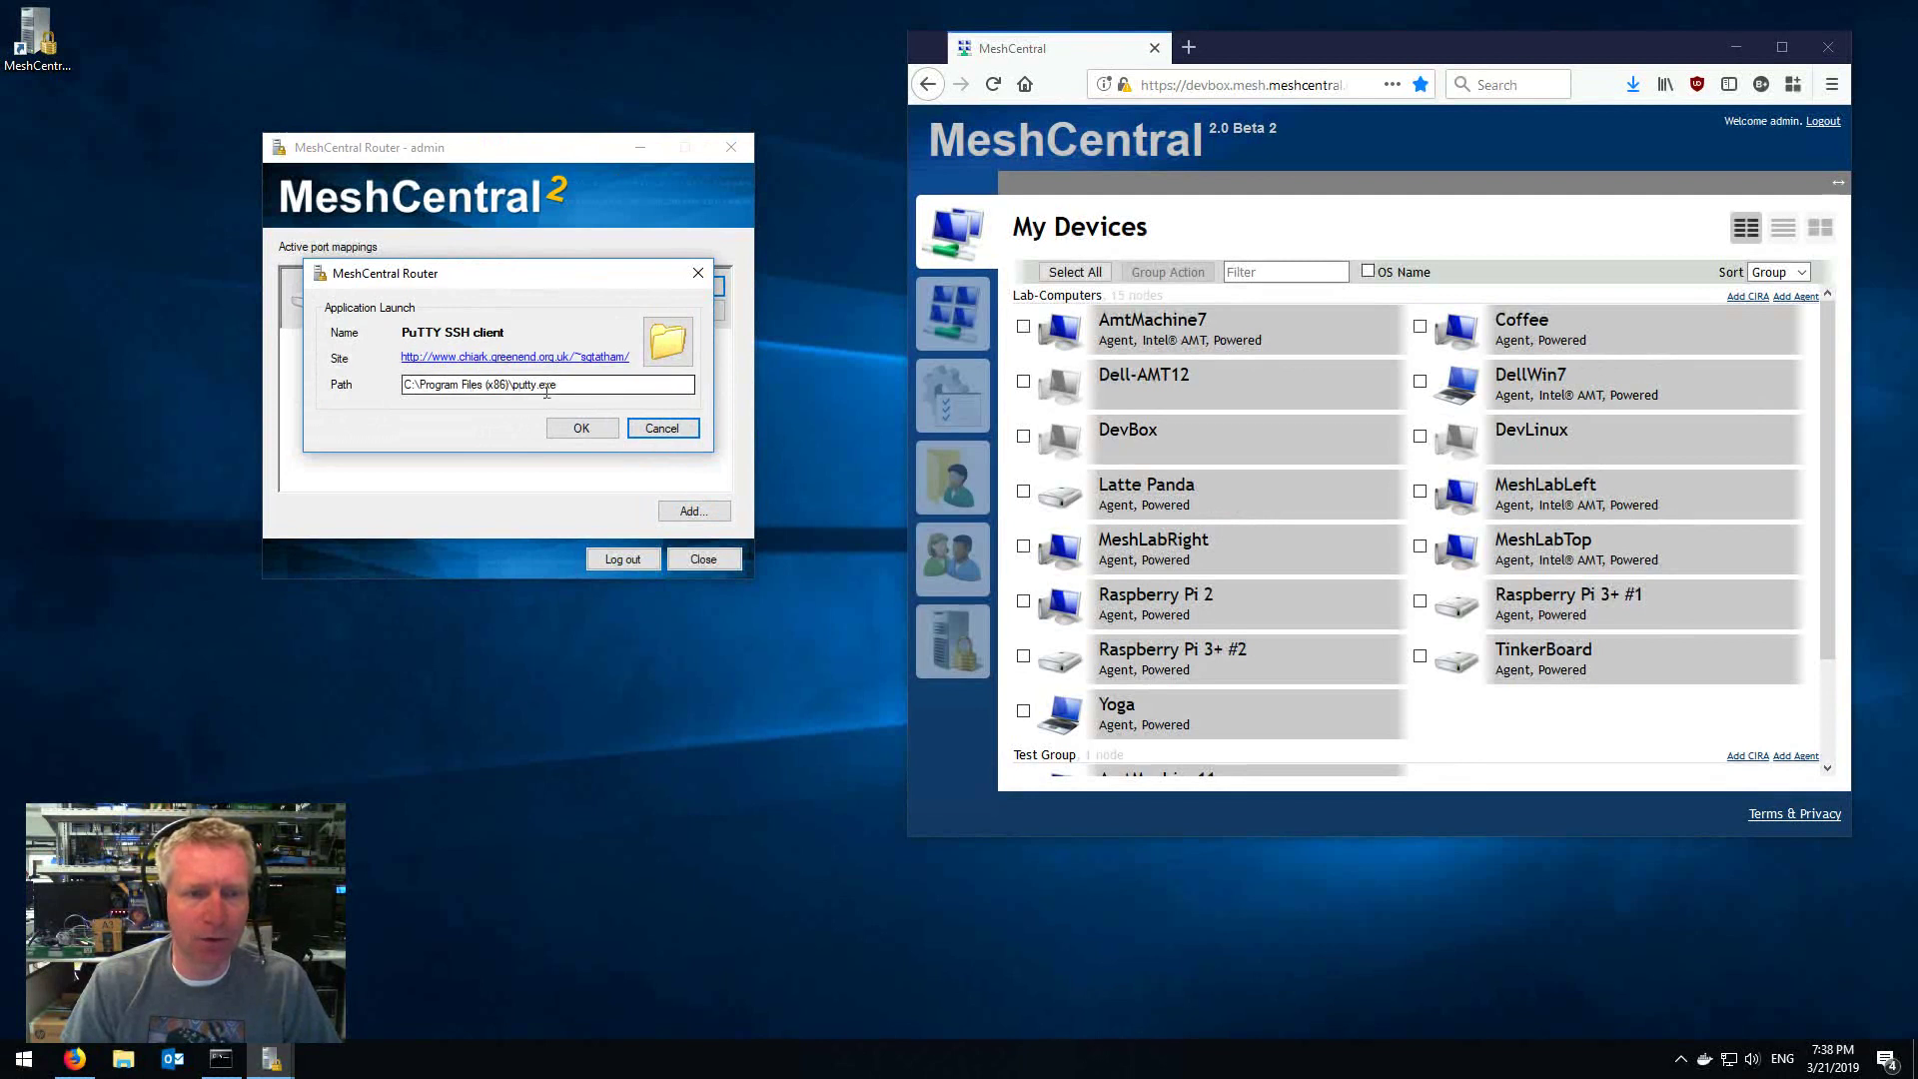
pyautogui.moveTo(560, 384); pyautogui.dragTo(378, 384)
pyautogui.click(501, 384)
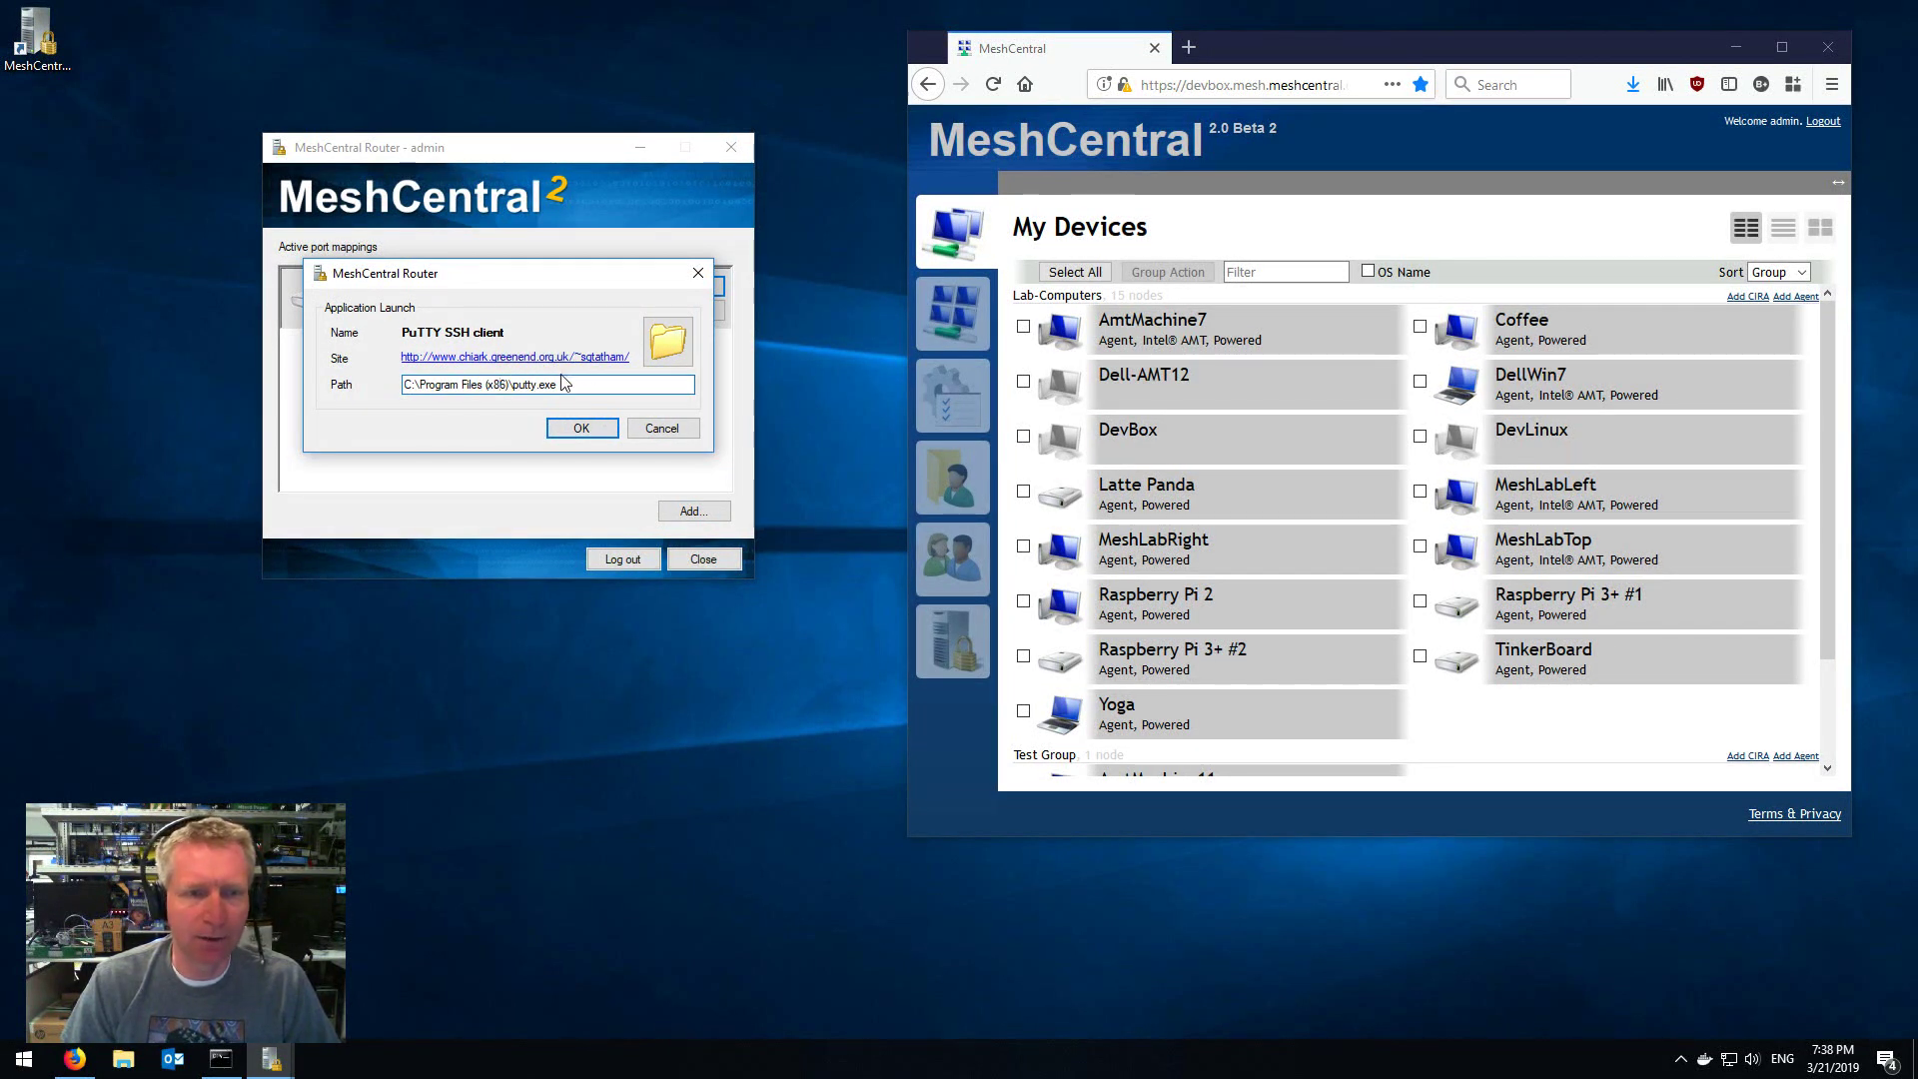
pyautogui.click(581, 427)
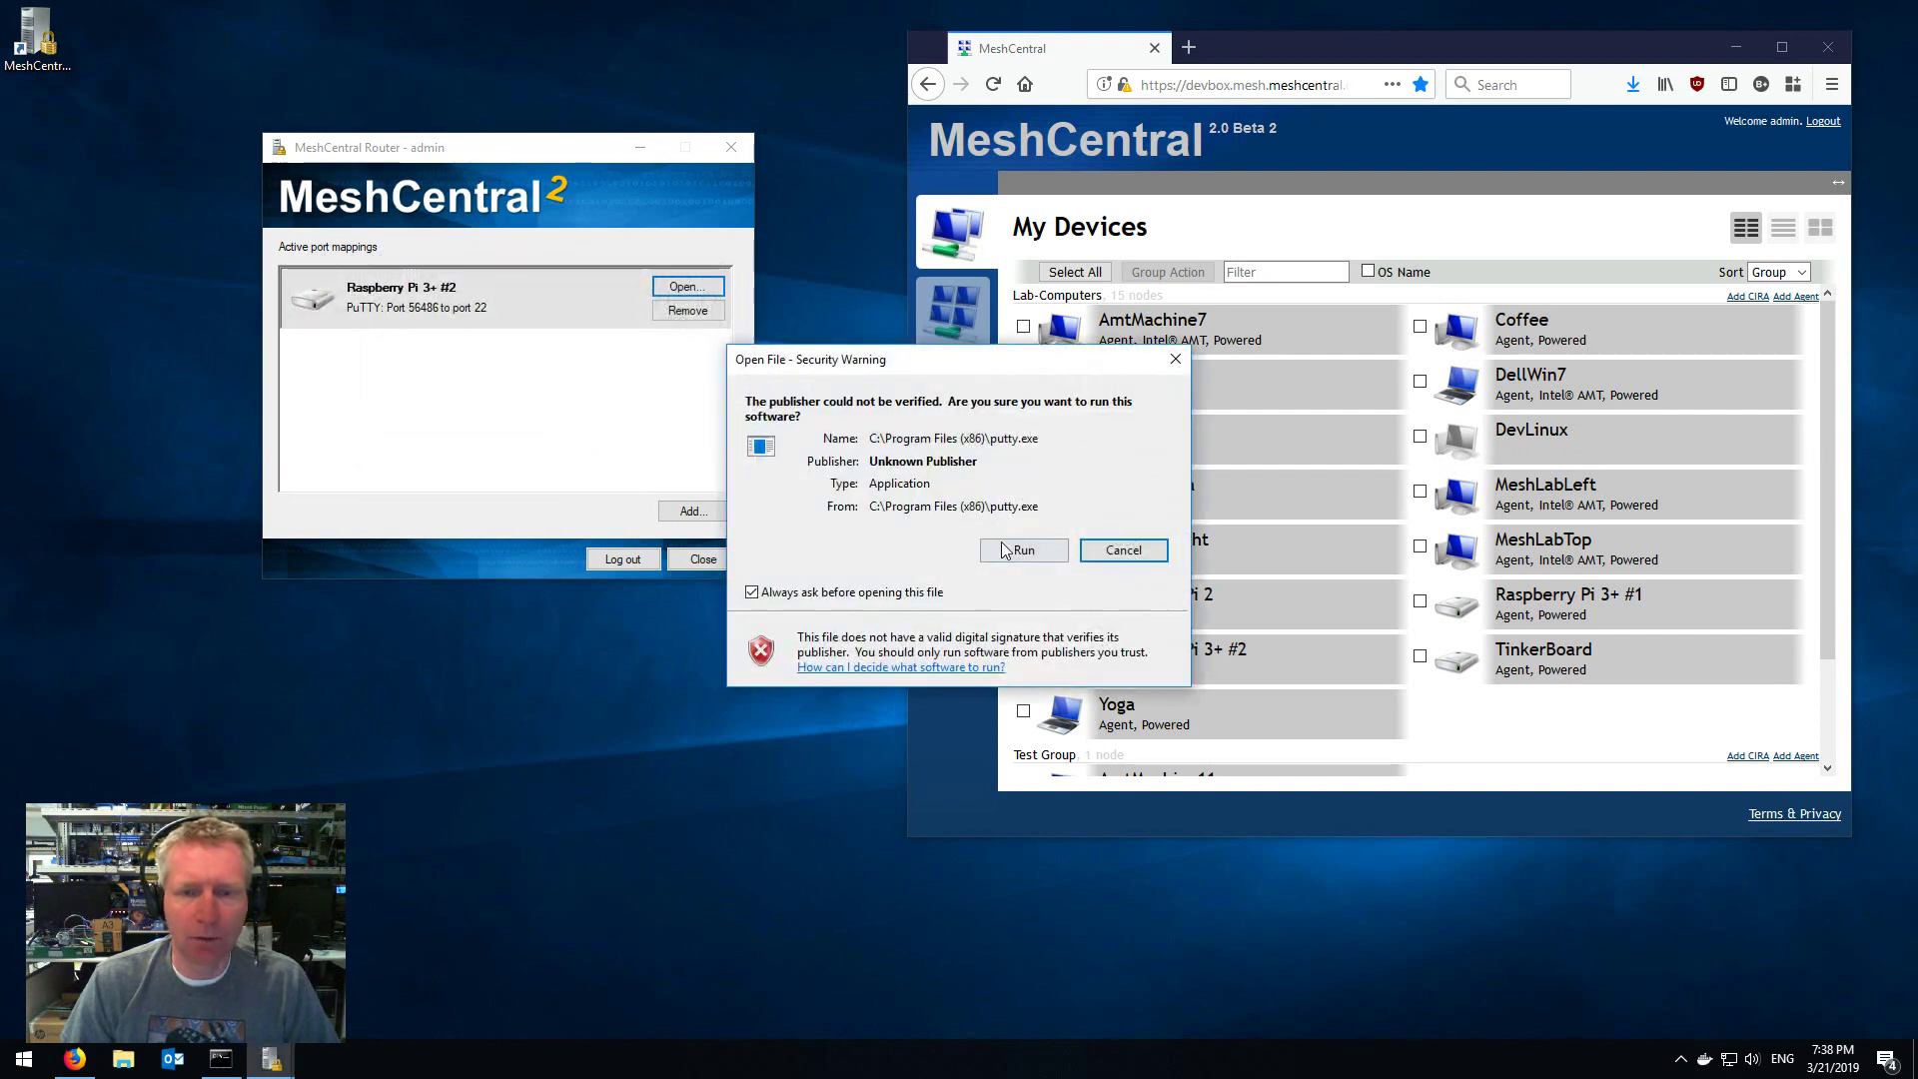
pyautogui.click(1004, 549)
pyautogui.click(1077, 596)
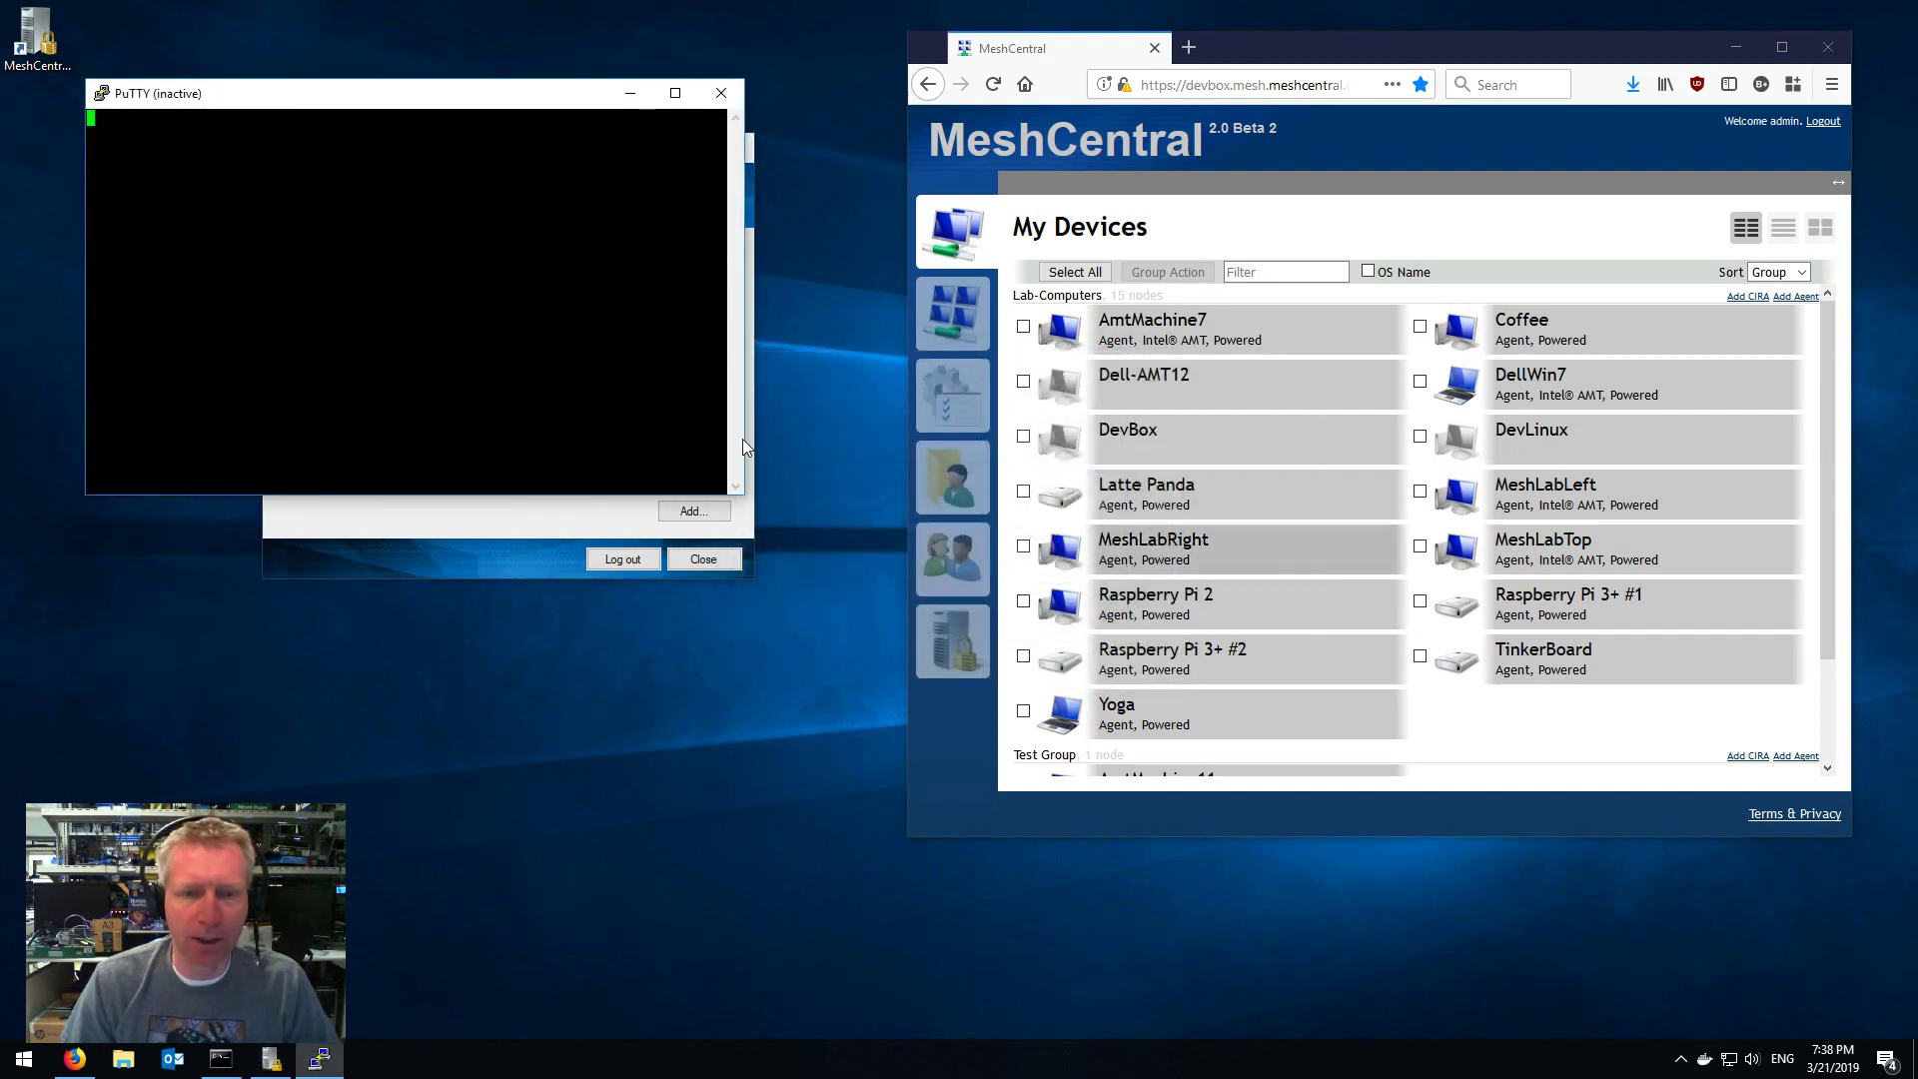
pyautogui.click(722, 93)
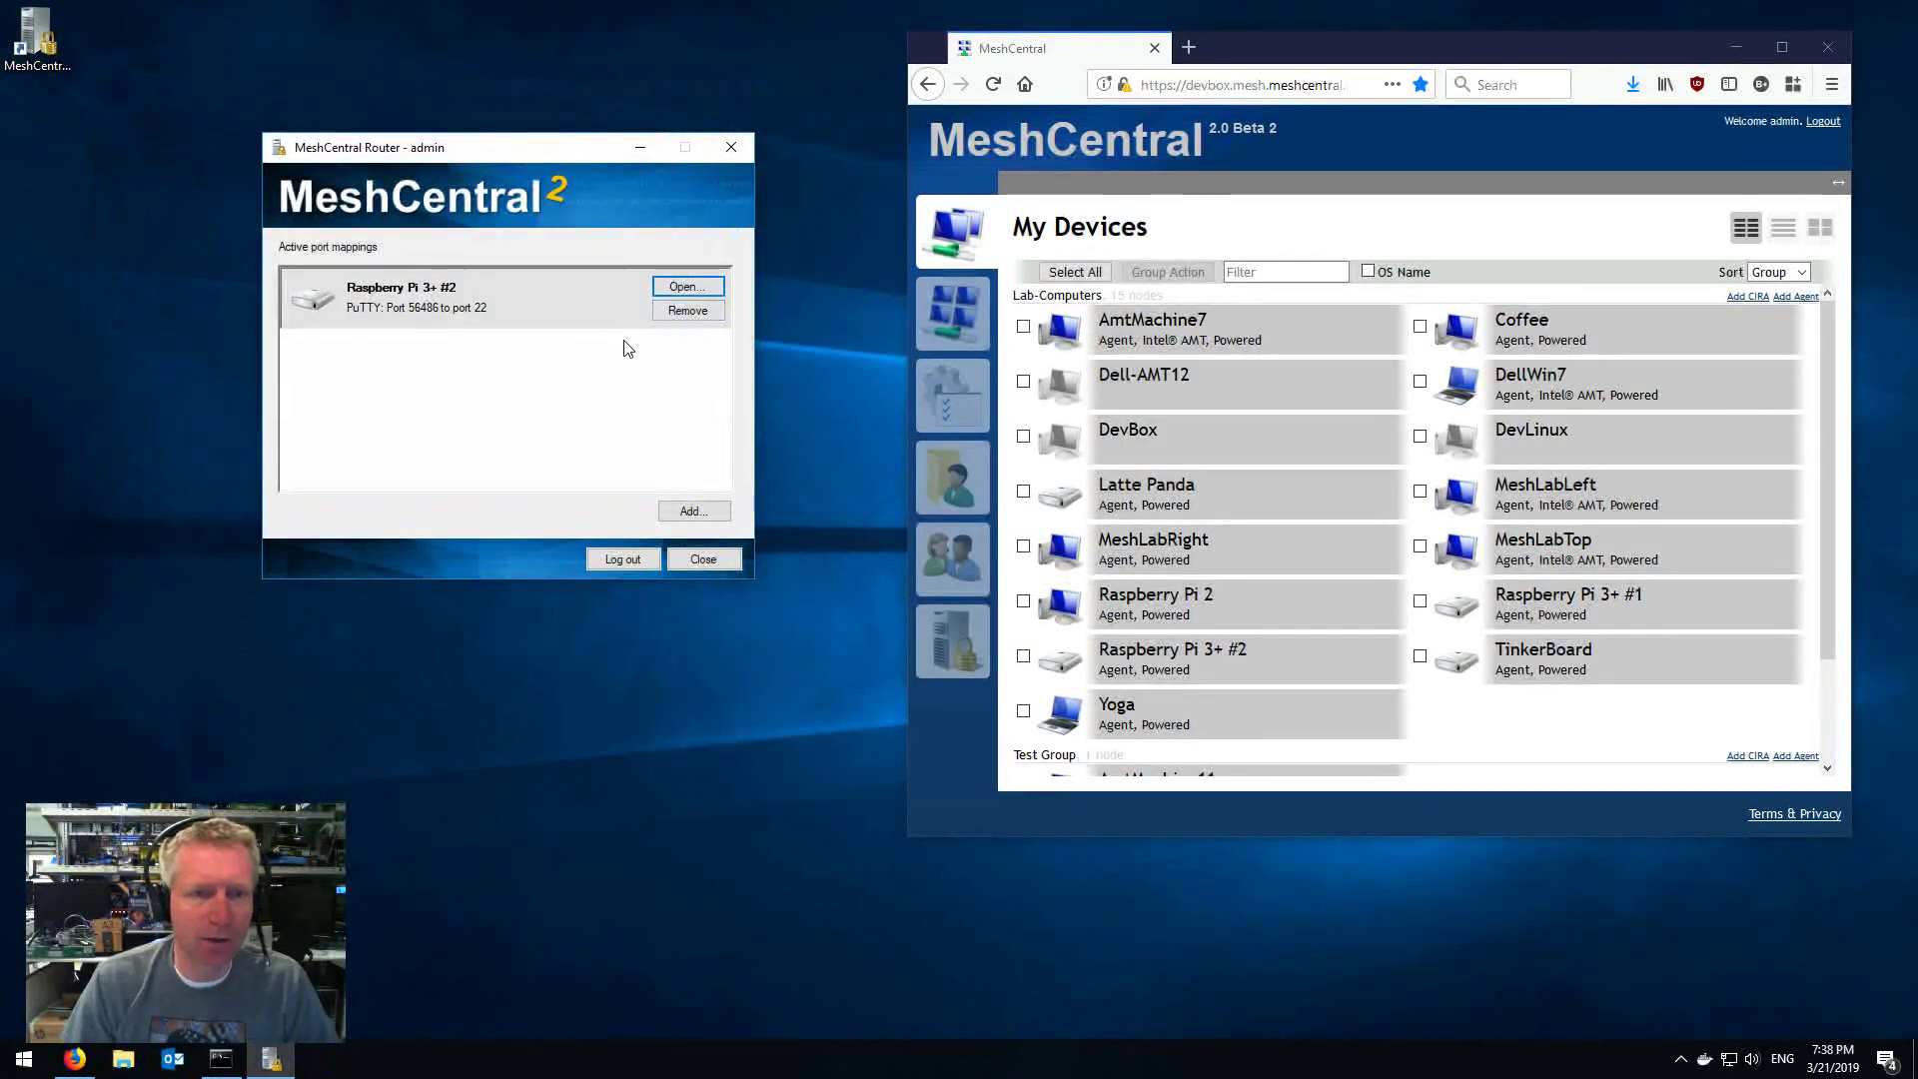
# Step: Add a PuTTY mapping for Raspberry Pi 2, local port 56493 to port 22
pyautogui.click(694, 510)
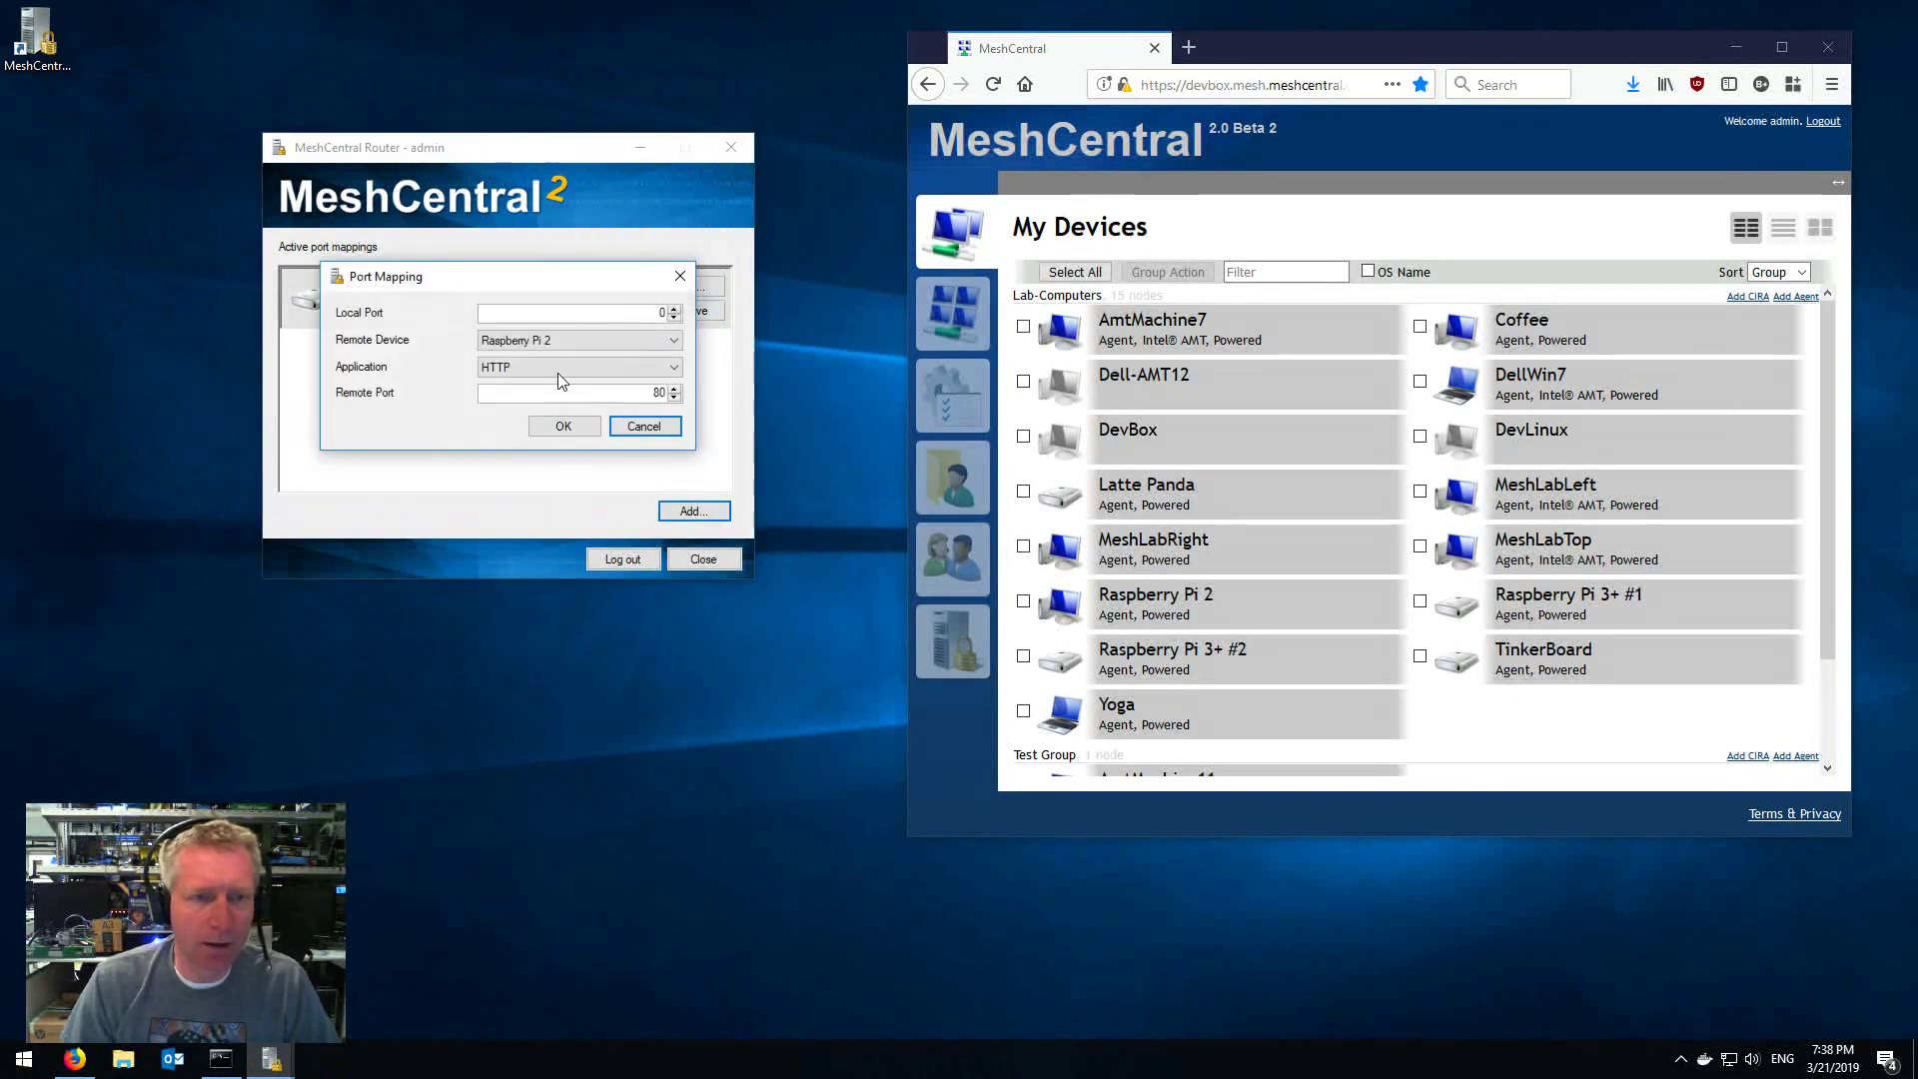
pyautogui.click(554, 340)
pyautogui.click(554, 340)
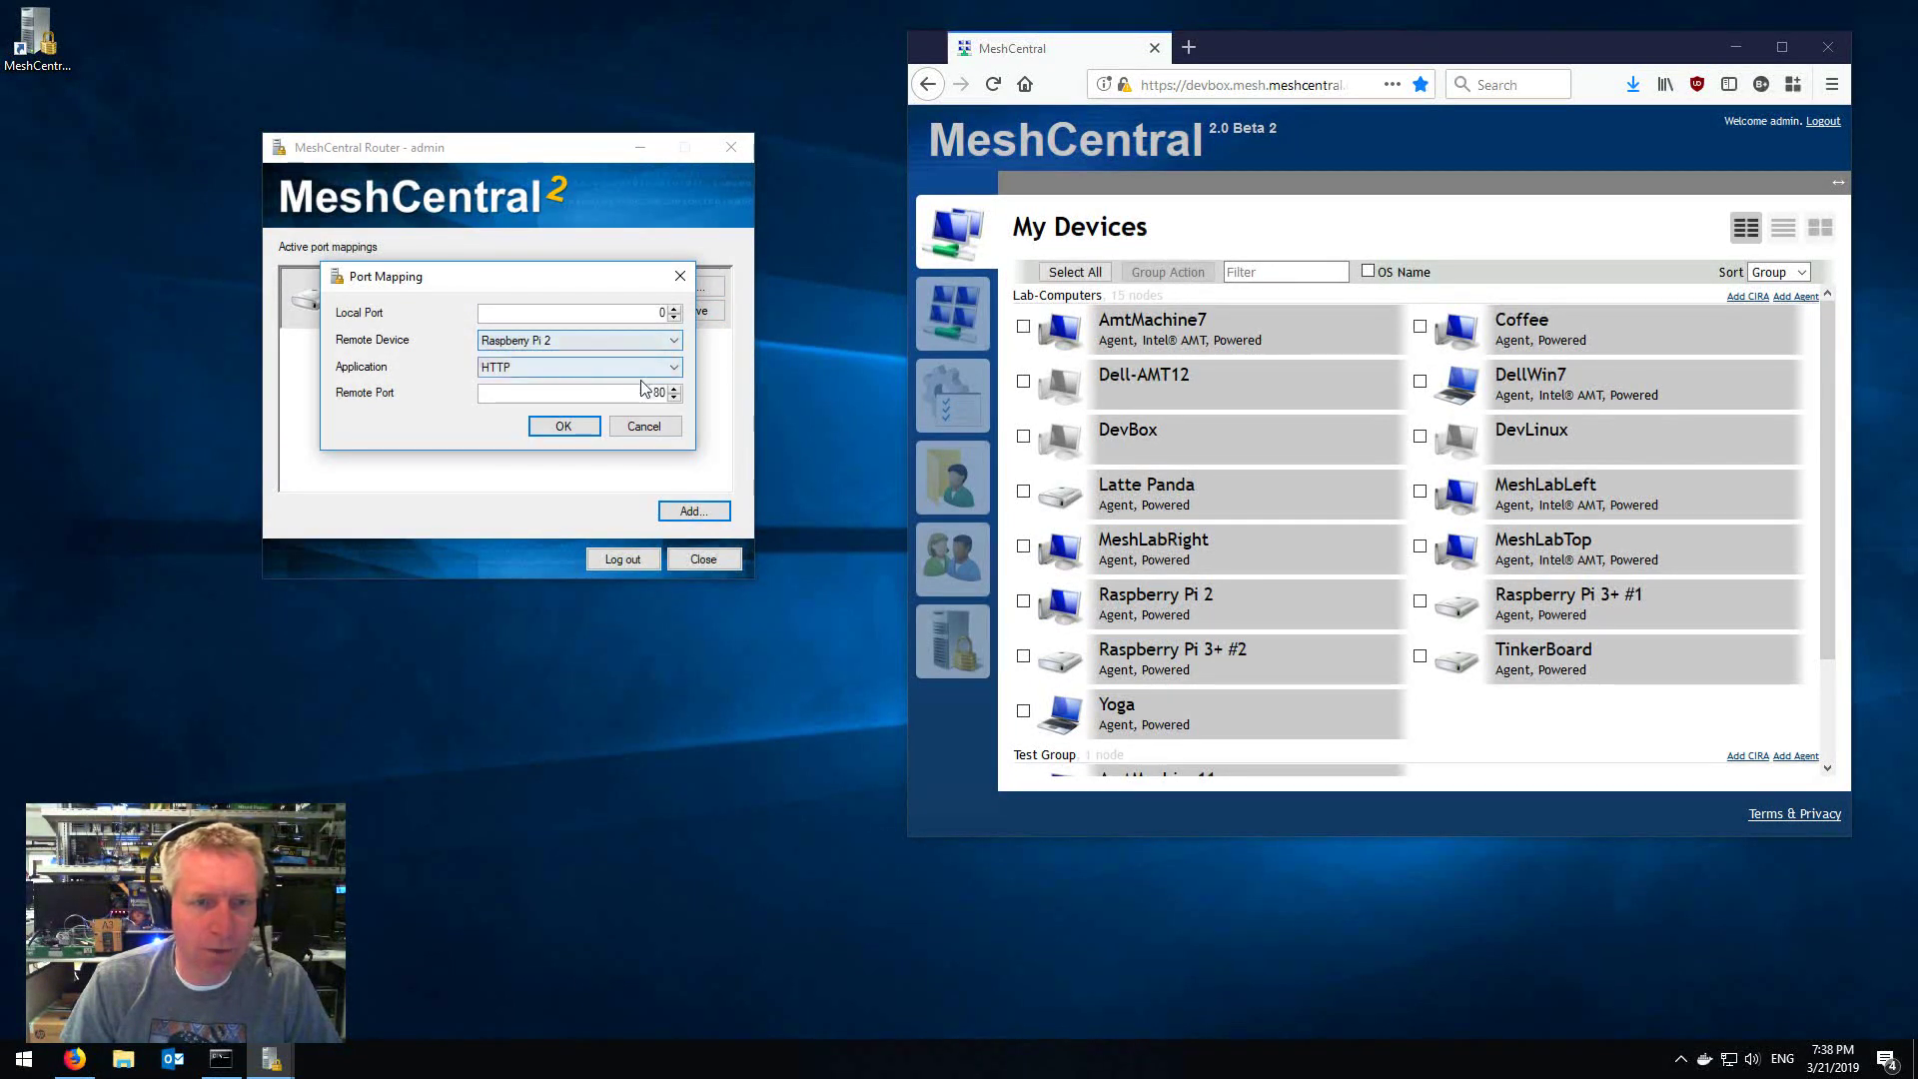
pyautogui.click(599, 367)
pyautogui.click(531, 435)
pyautogui.click(559, 427)
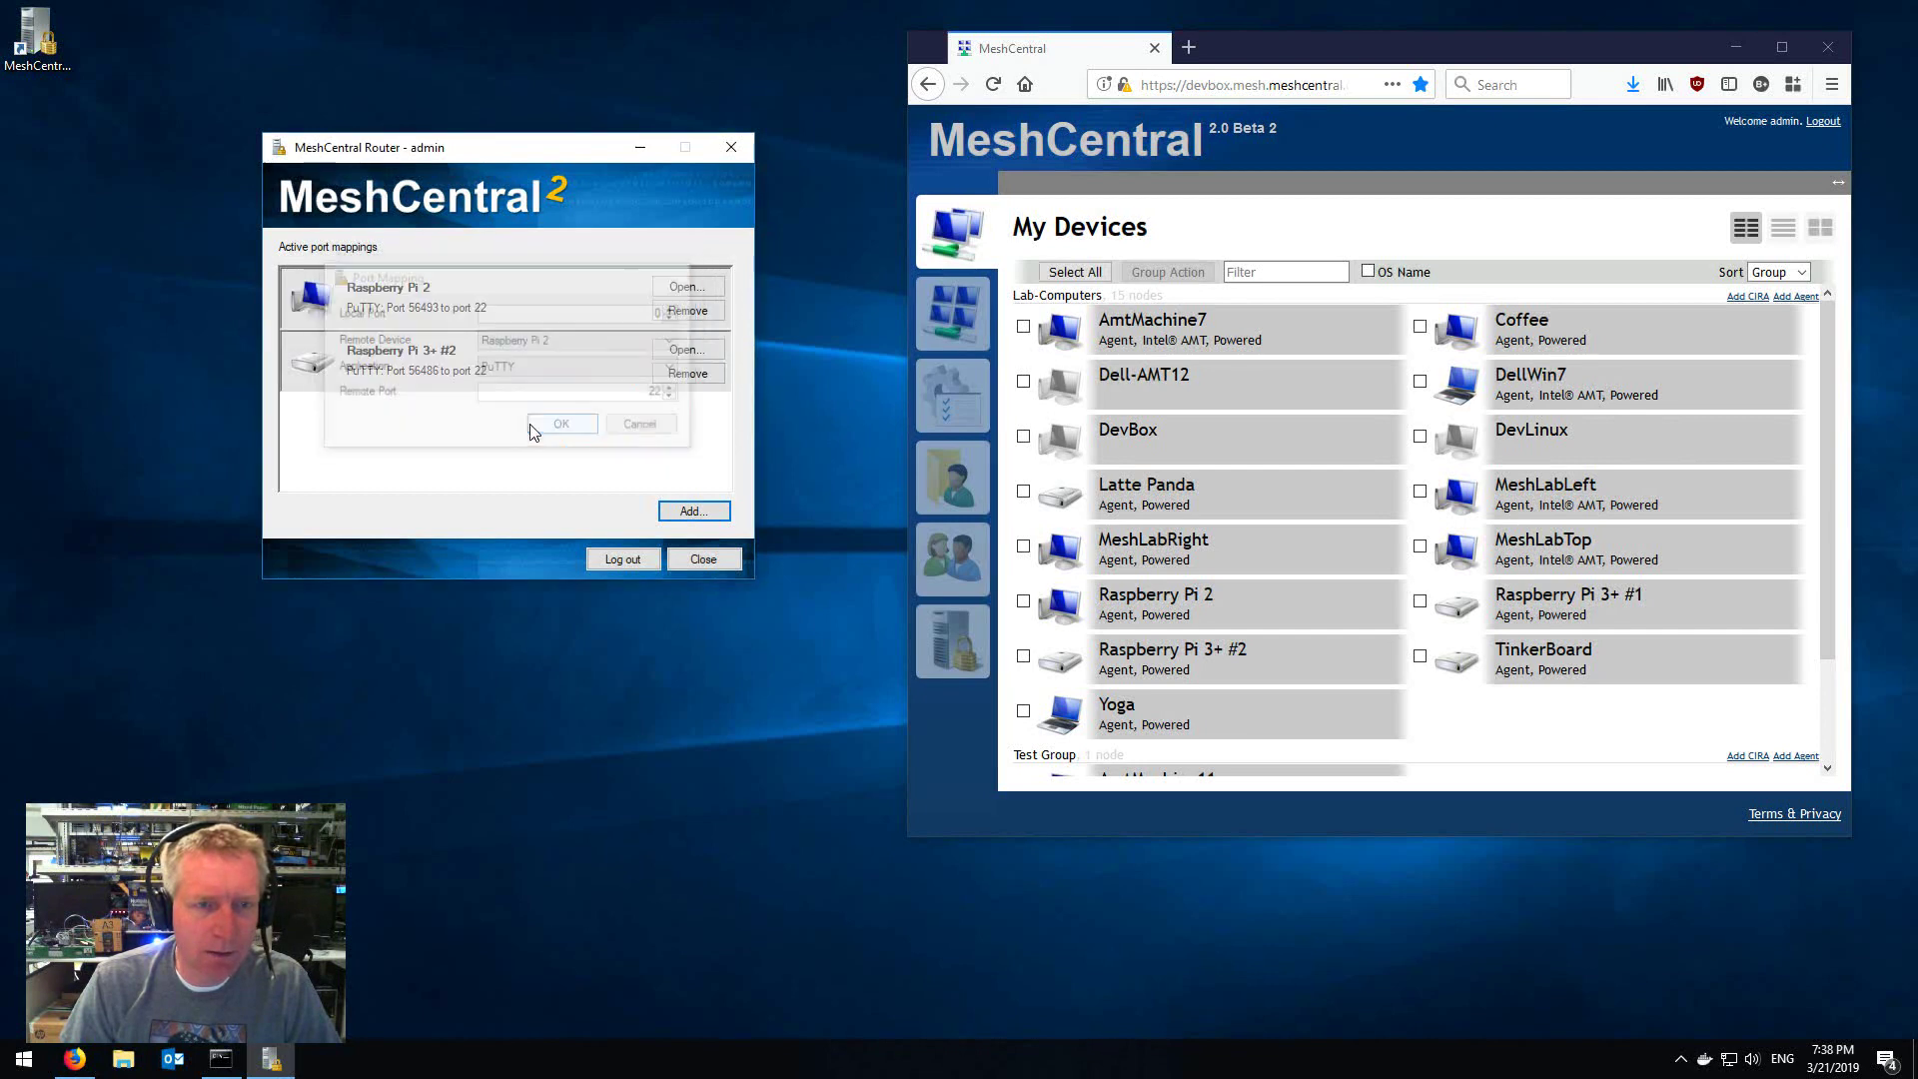
# Step: Launch PuTTY through the Raspberry Pi 2 mapping, trust the host key, and log in as pi
pyautogui.click(691, 296)
pyautogui.click(599, 430)
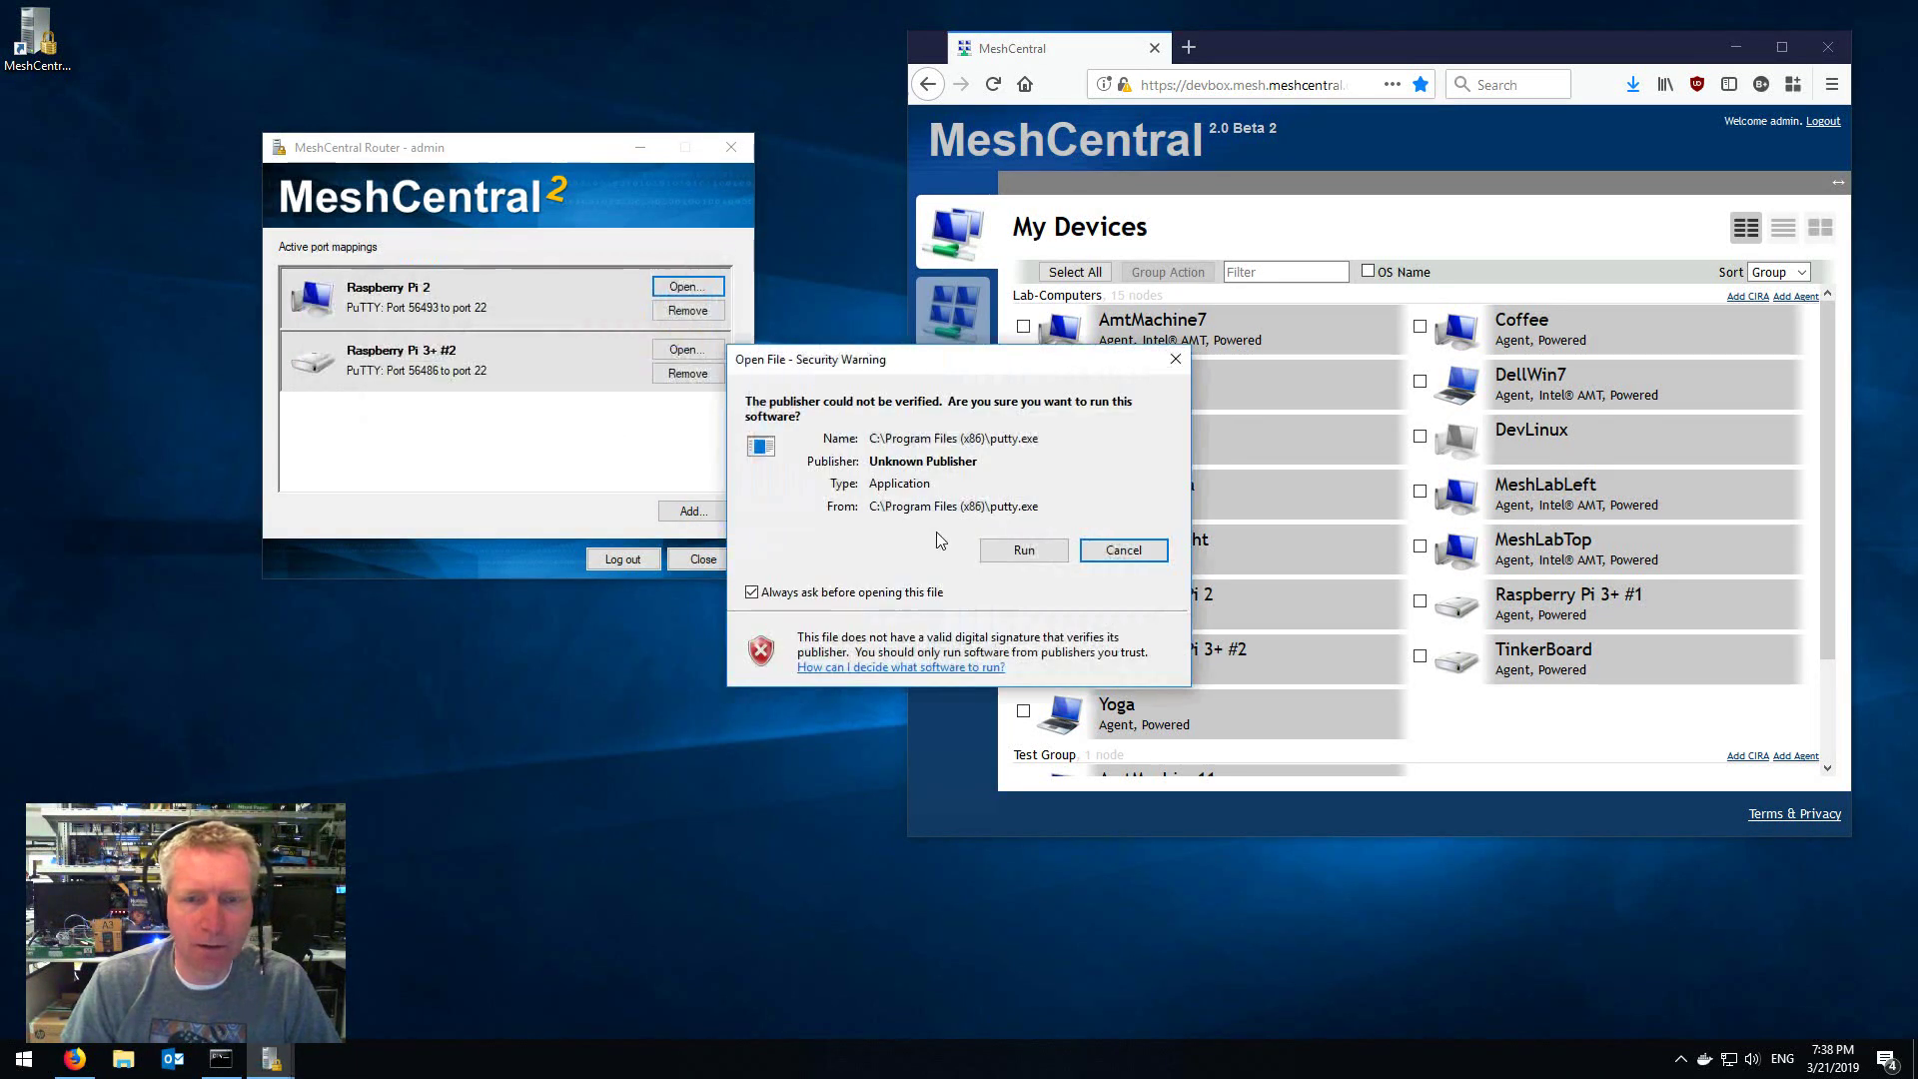
pyautogui.click(1000, 552)
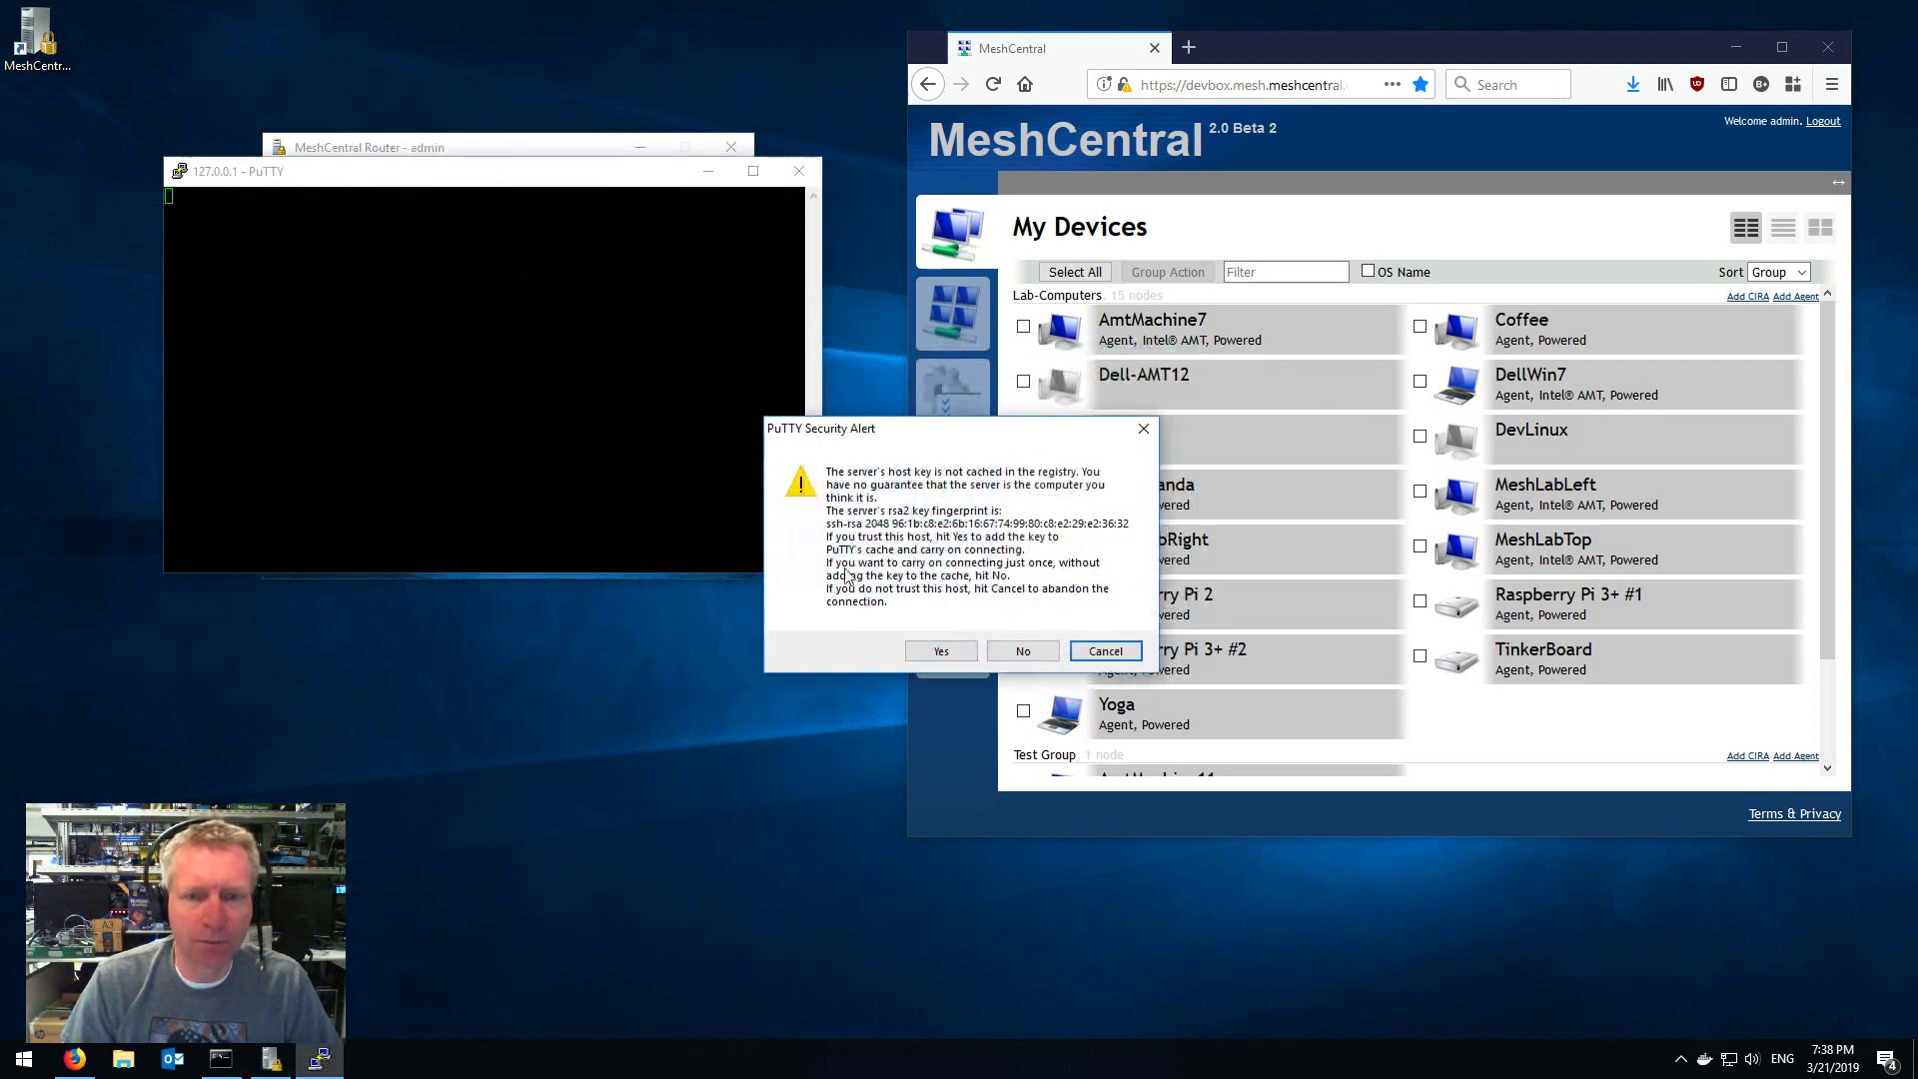
pyautogui.click(940, 651)
pyautogui.moveTo(309, 182); pyautogui.dragTo(962, 308)
pyautogui.write('pi')
pyautogui.press('Return')
pyautogui.press('Return')
pyautogui.moveTo(990, 305); pyautogui.dragTo(987, 232)
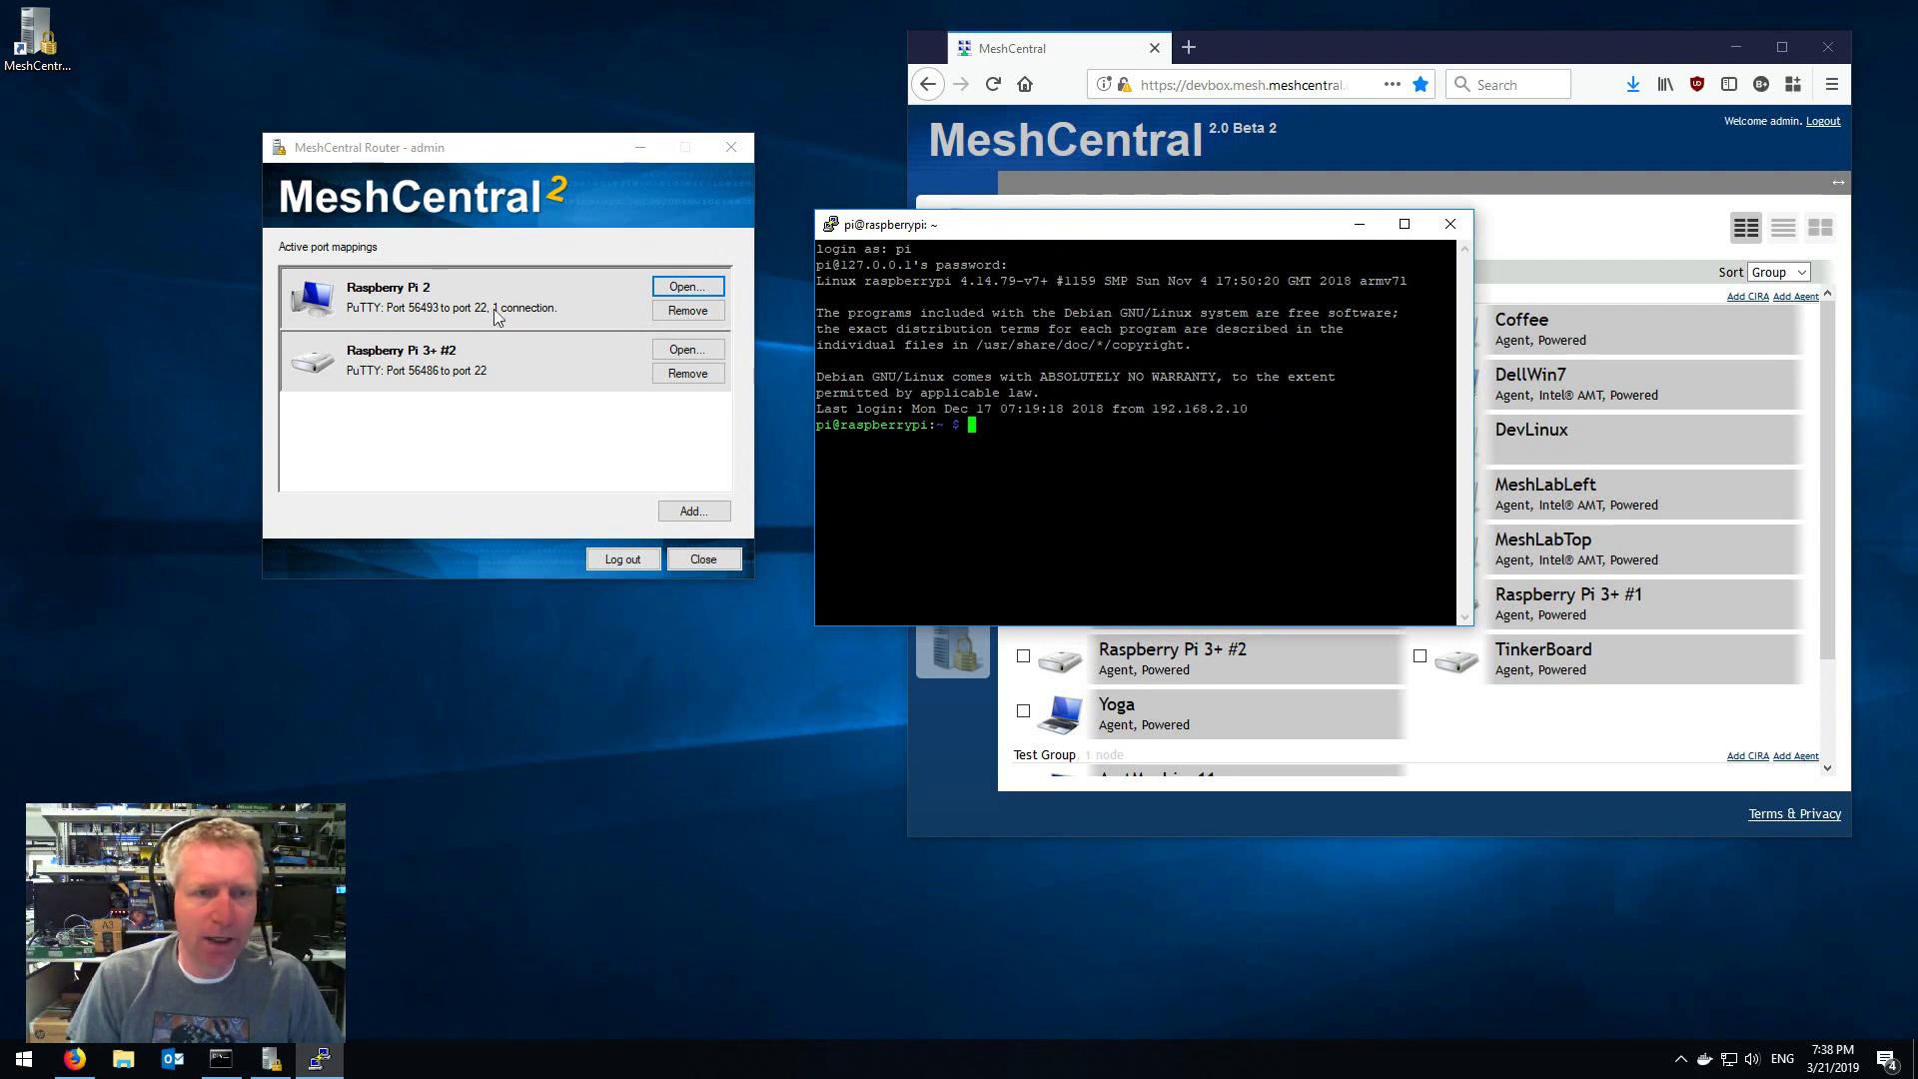
# Step: Start a second PuTTY session via the Raspberry Pi 2 mapping and log in as pi
pyautogui.click(687, 288)
pyautogui.click(581, 428)
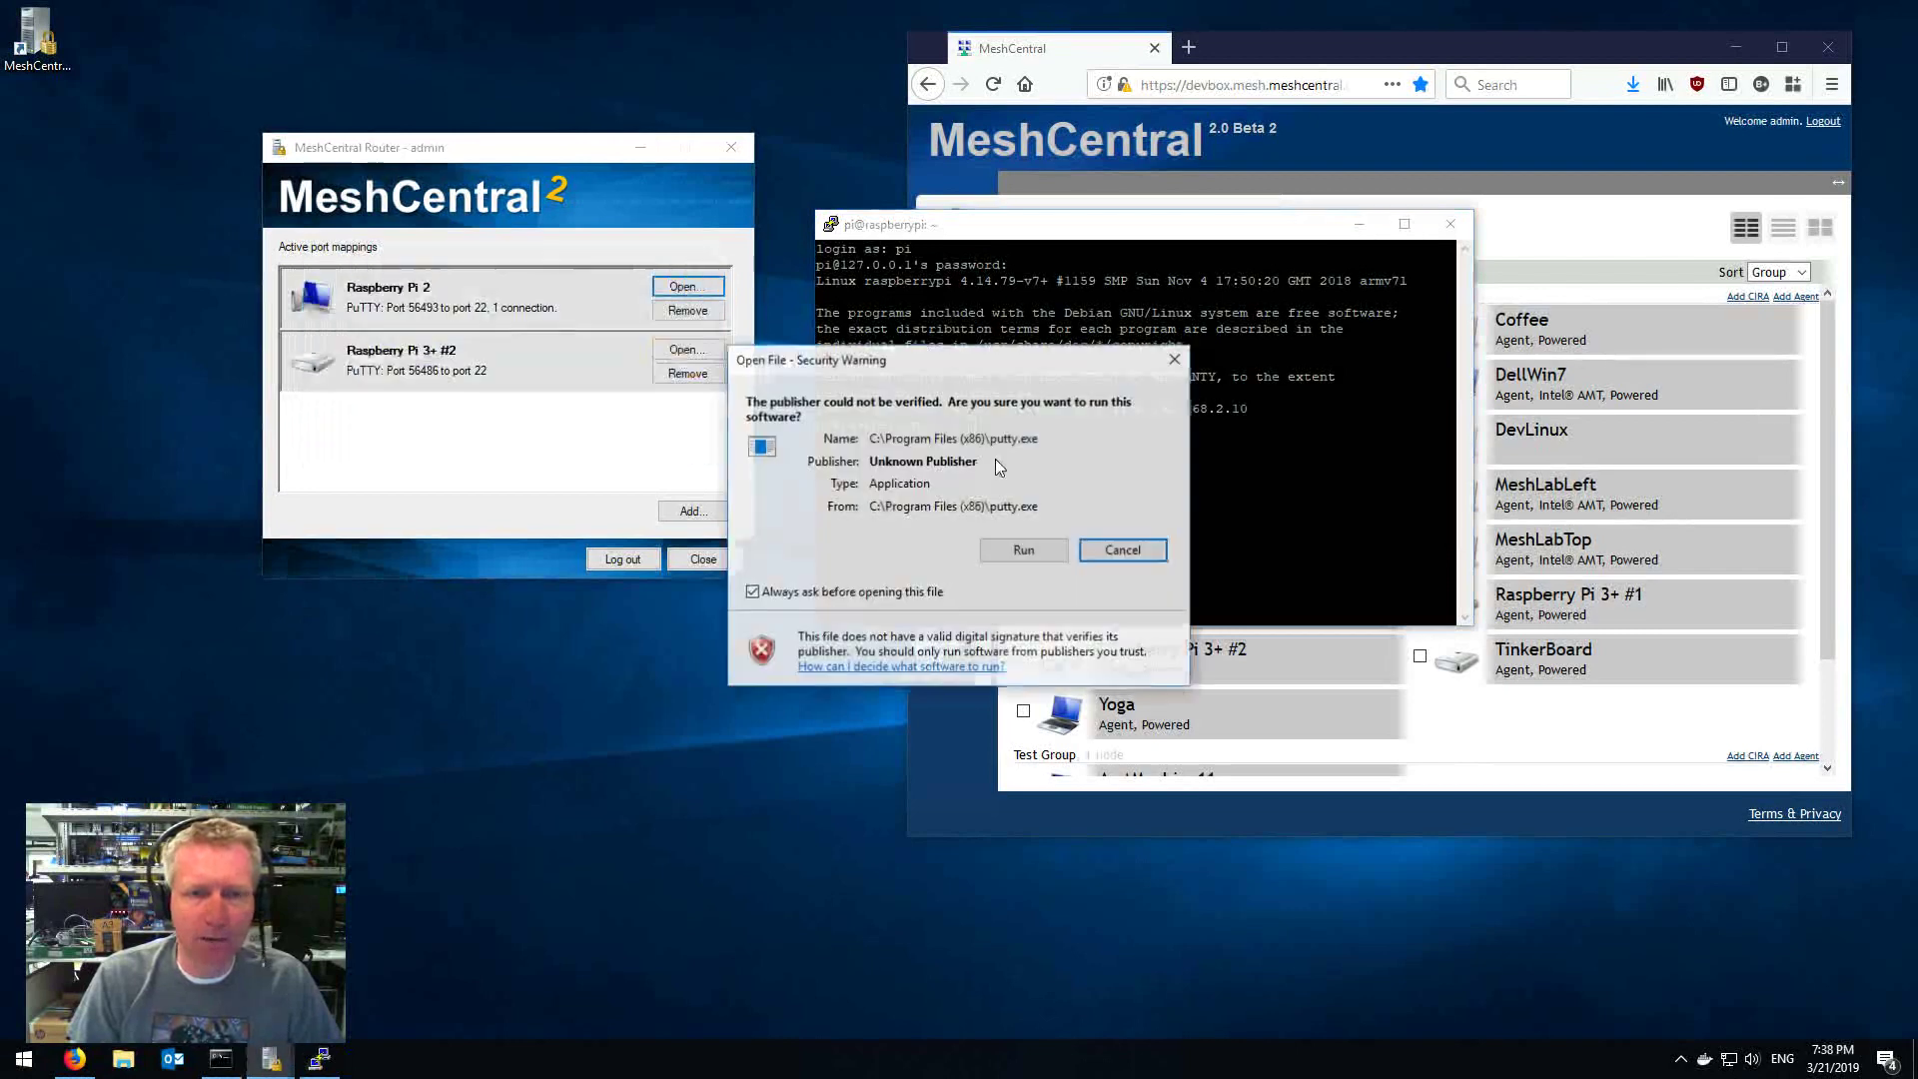
pyautogui.click(1025, 556)
pyautogui.moveTo(626, 226); pyautogui.dragTo(1146, 573)
pyautogui.write('pi')
pyautogui.press('Return')
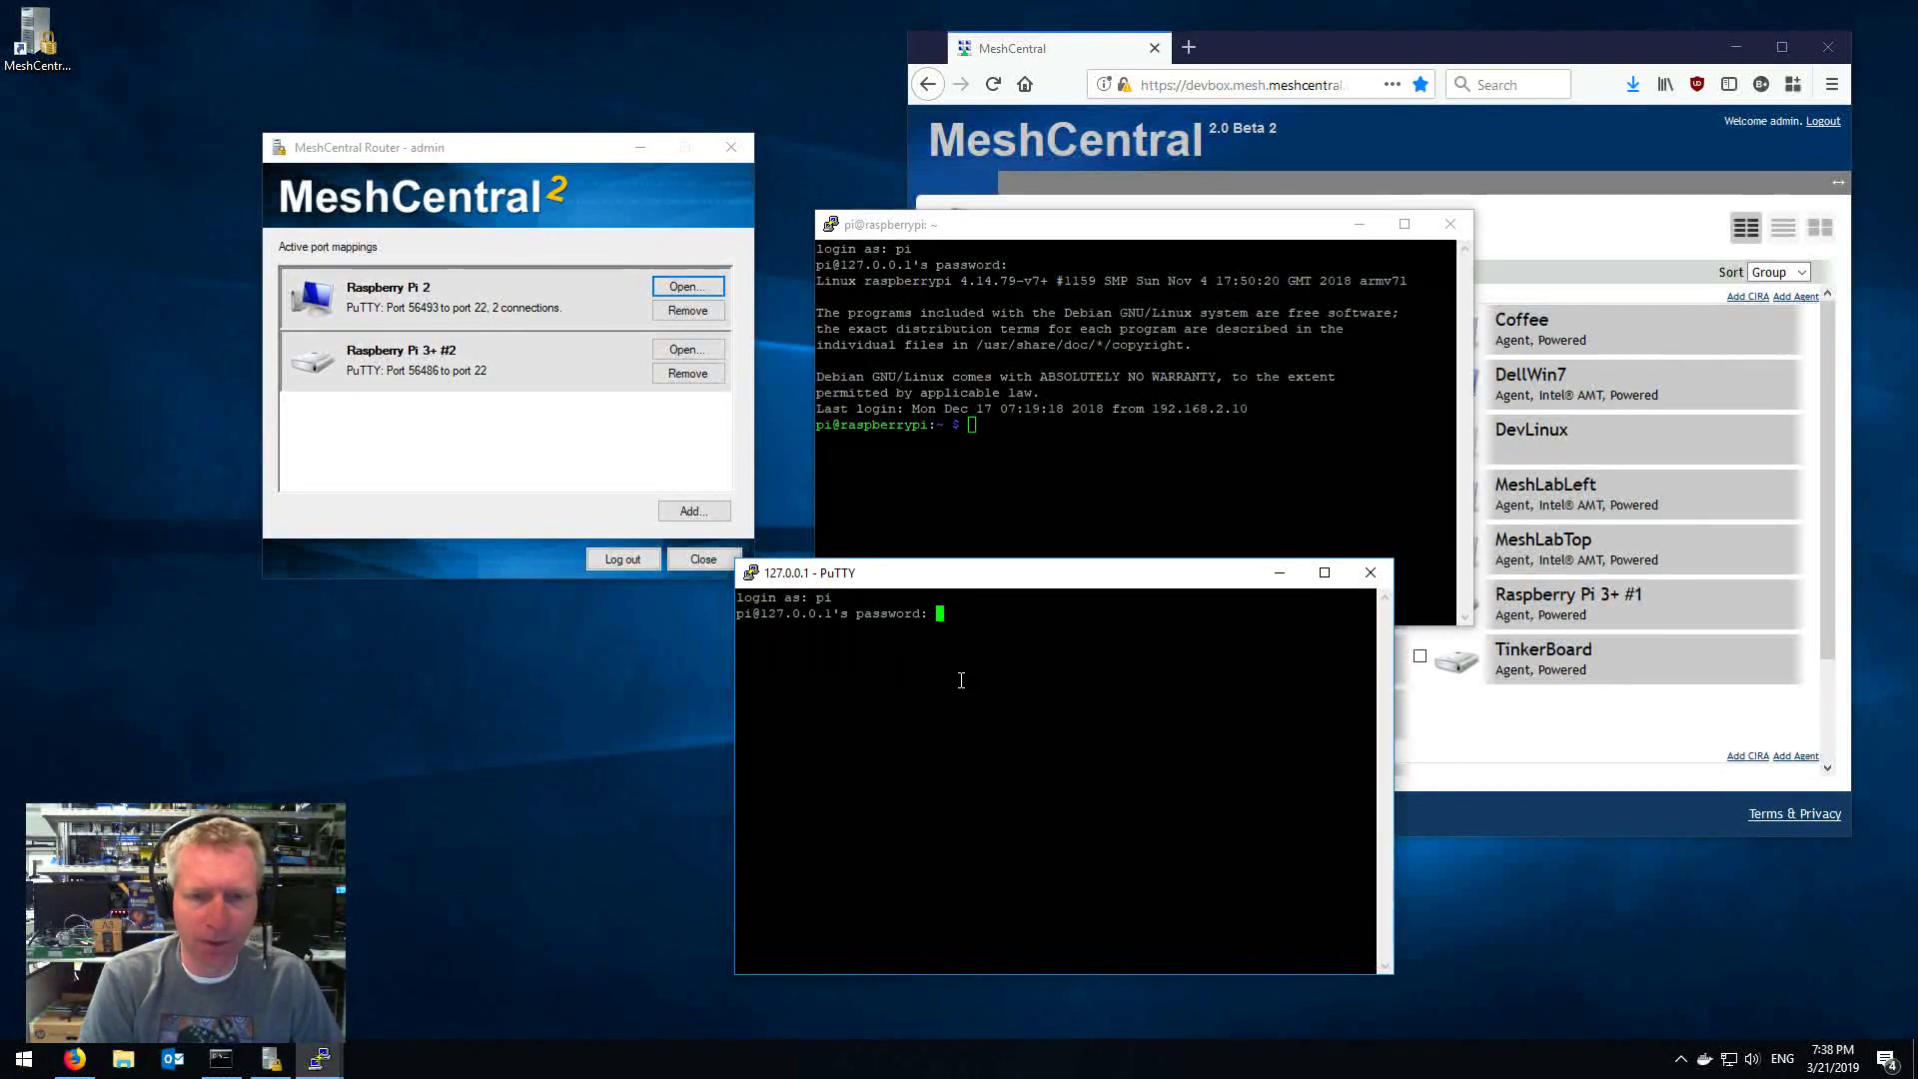
pyautogui.press('Return')
pyautogui.moveTo(956, 584); pyautogui.dragTo(1208, 548)
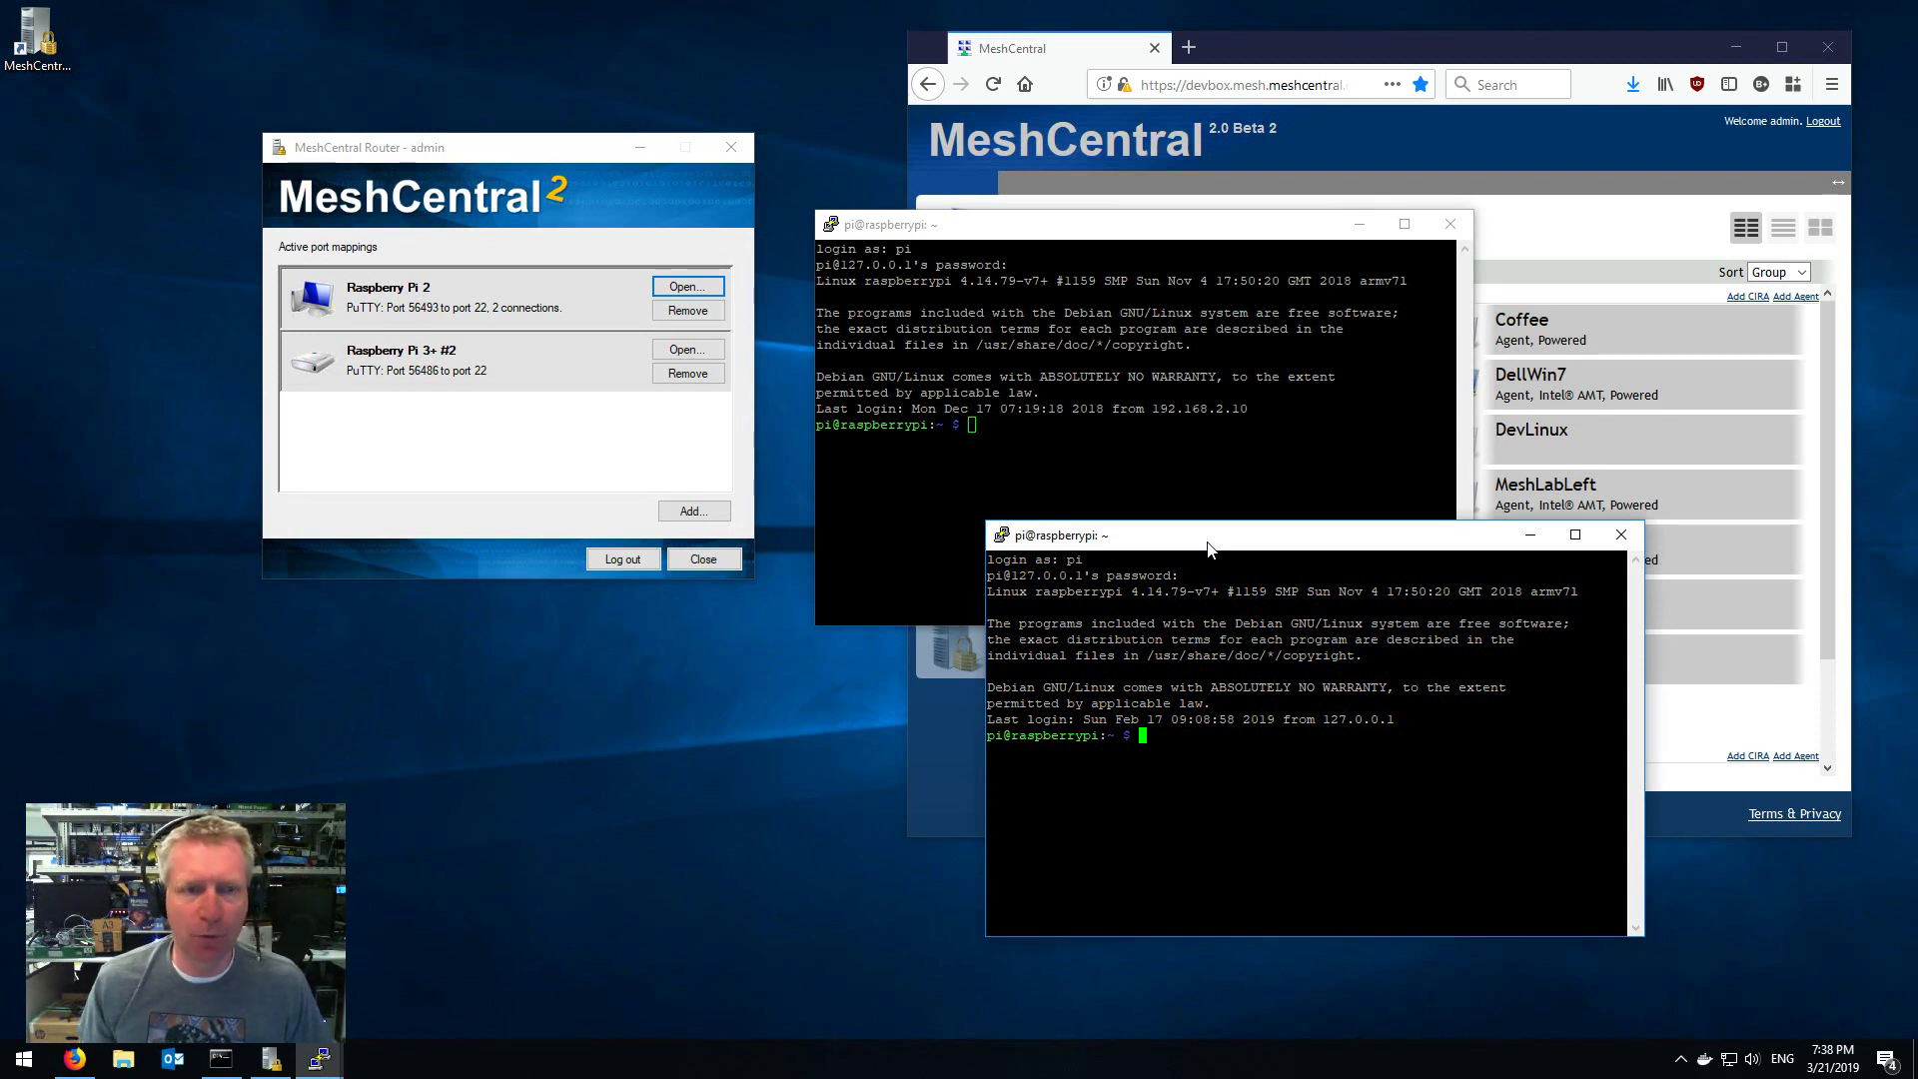
# Step: Delete the Raspberry Pi 3+ #2 port mapping and move the Router window up-left
pyautogui.click(687, 373)
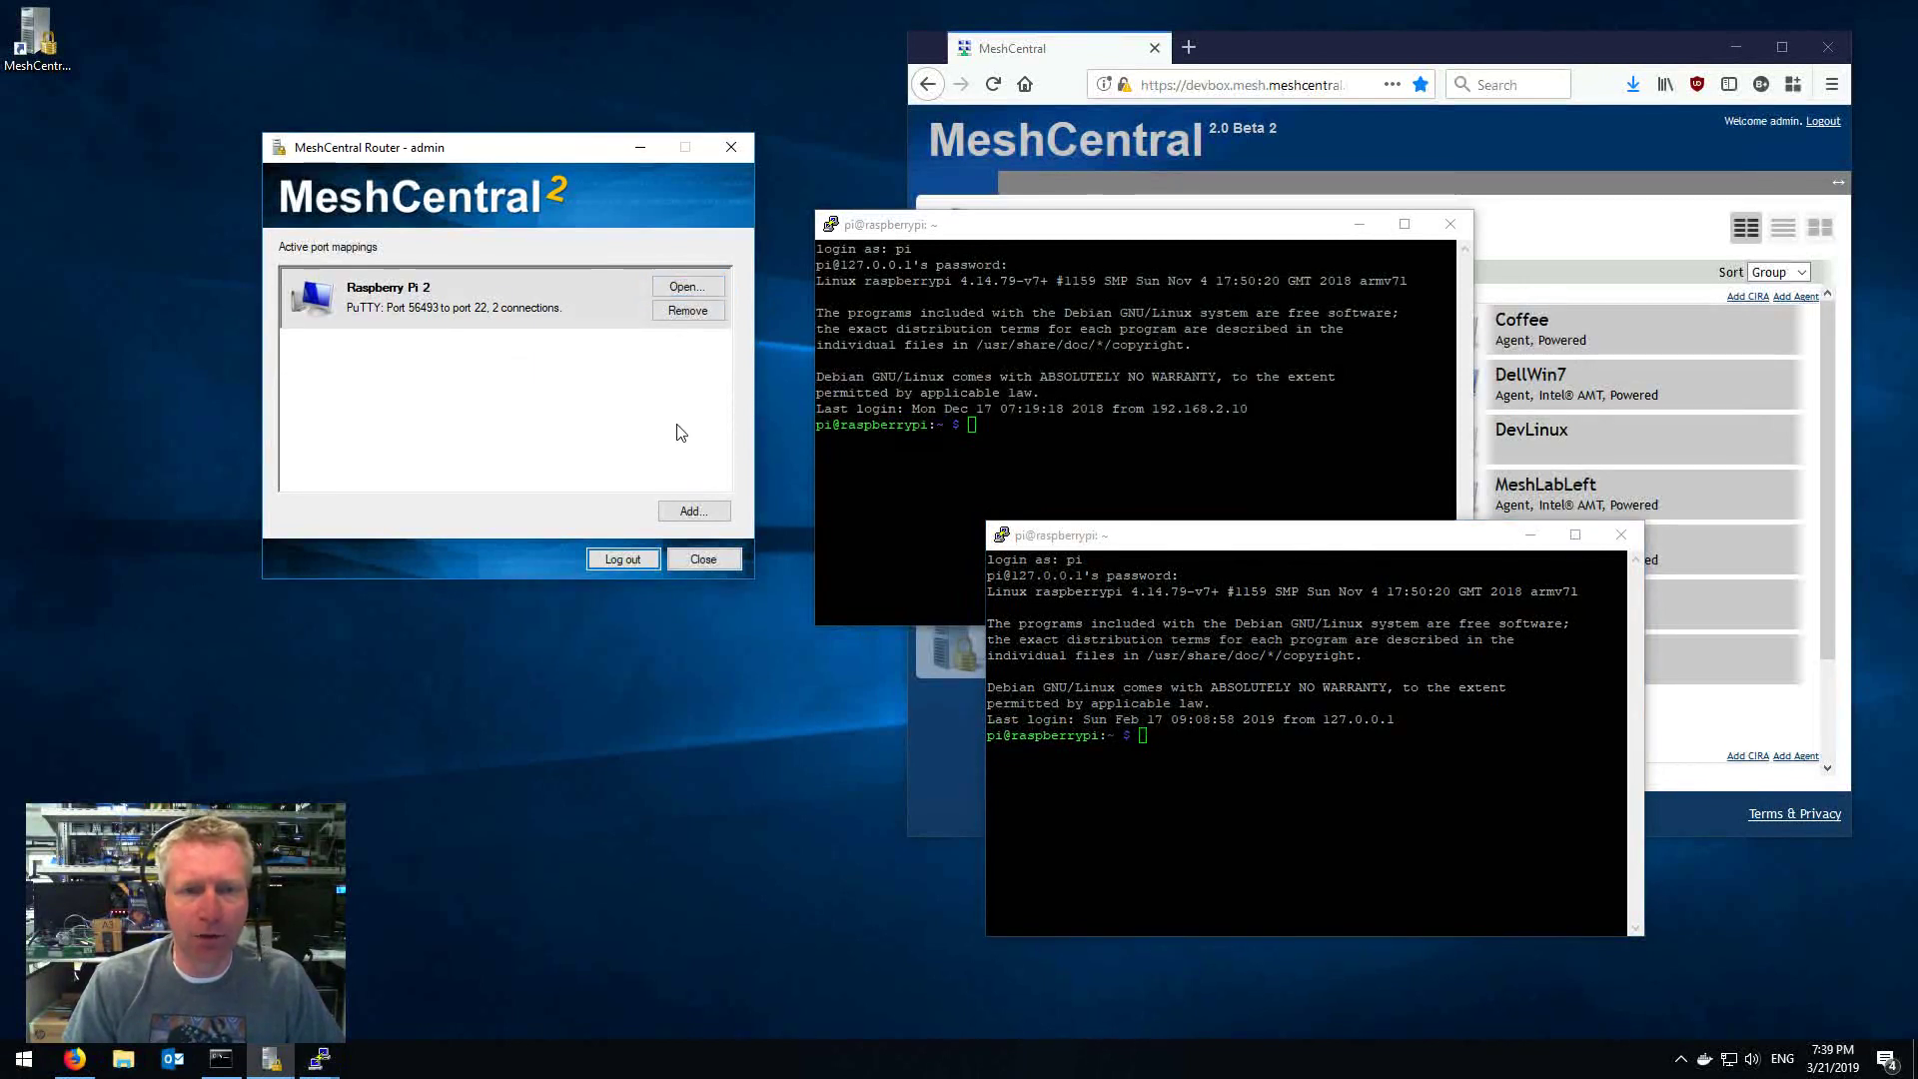
pyautogui.moveTo(550, 160); pyautogui.dragTo(481, 104)
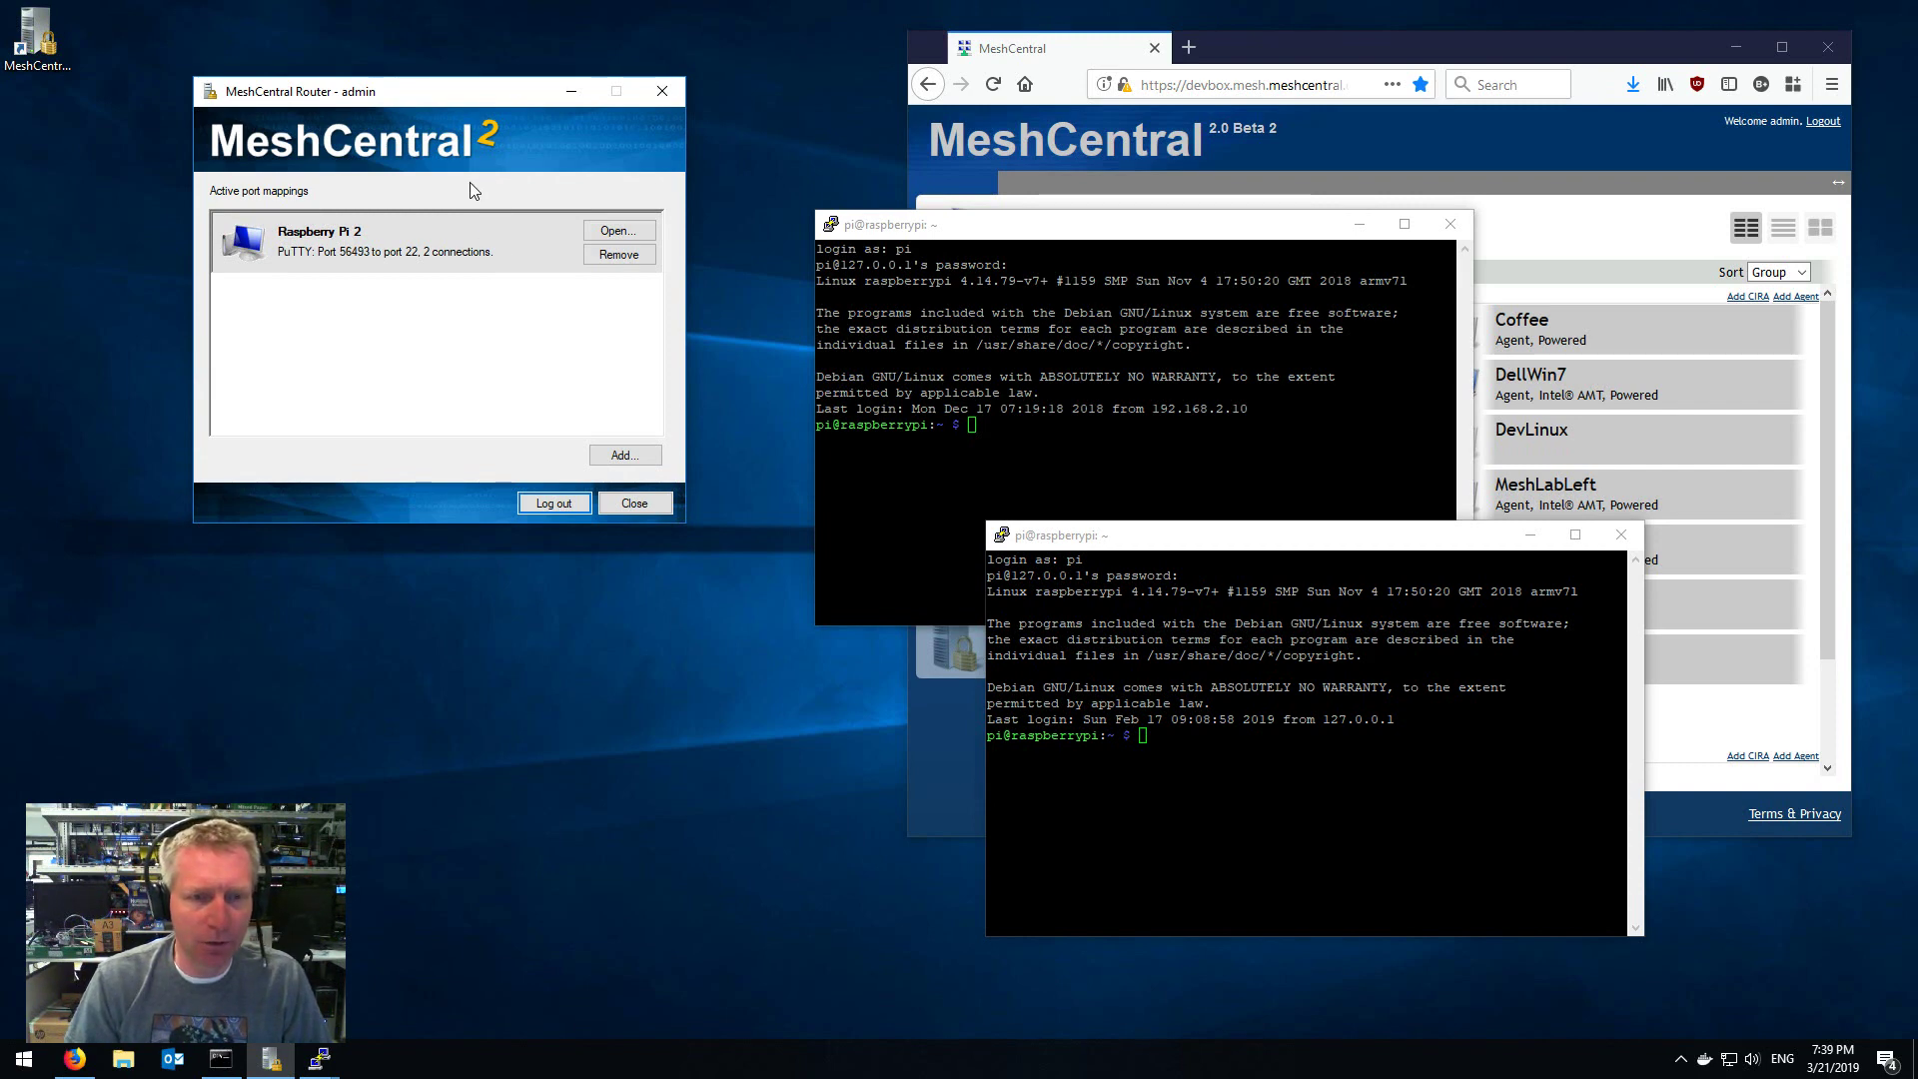
pyautogui.click(625, 455)
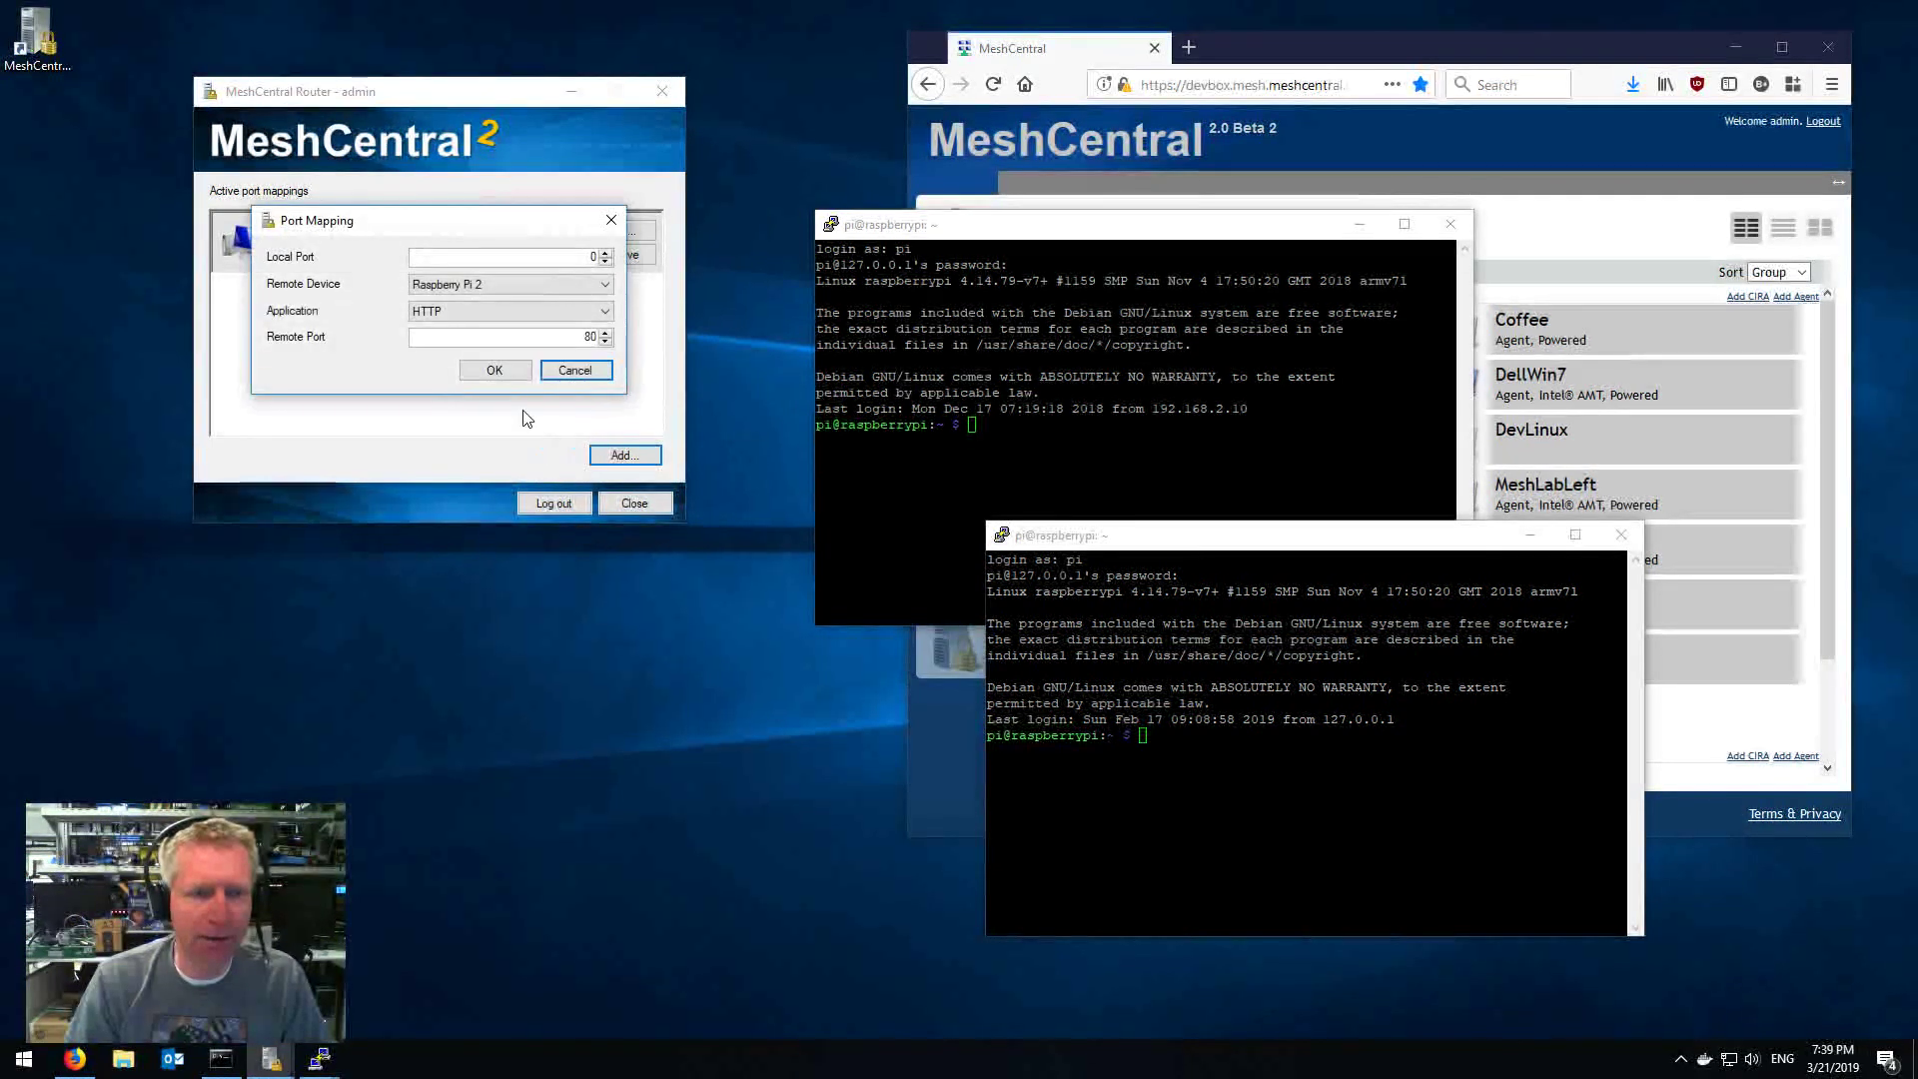
pyautogui.click(473, 285)
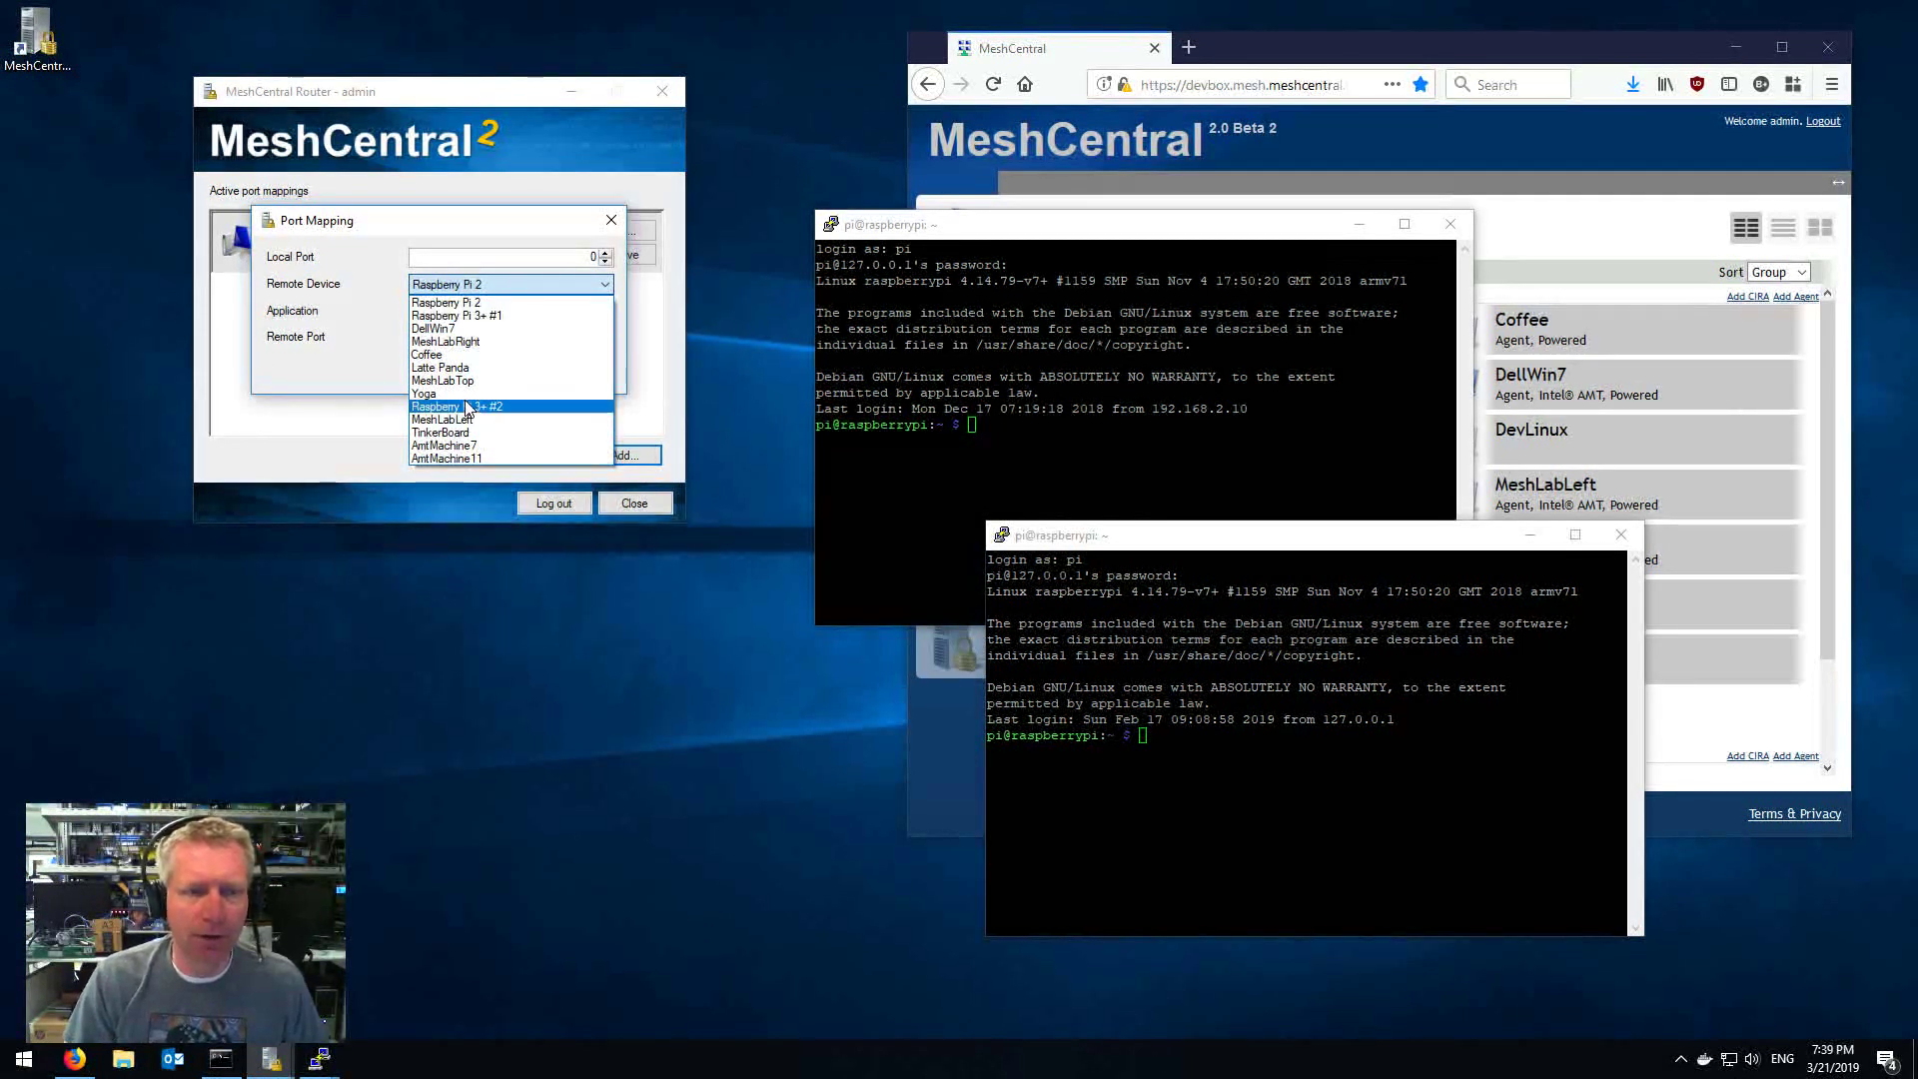
pyautogui.click(455, 302)
pyautogui.click(1354, 143)
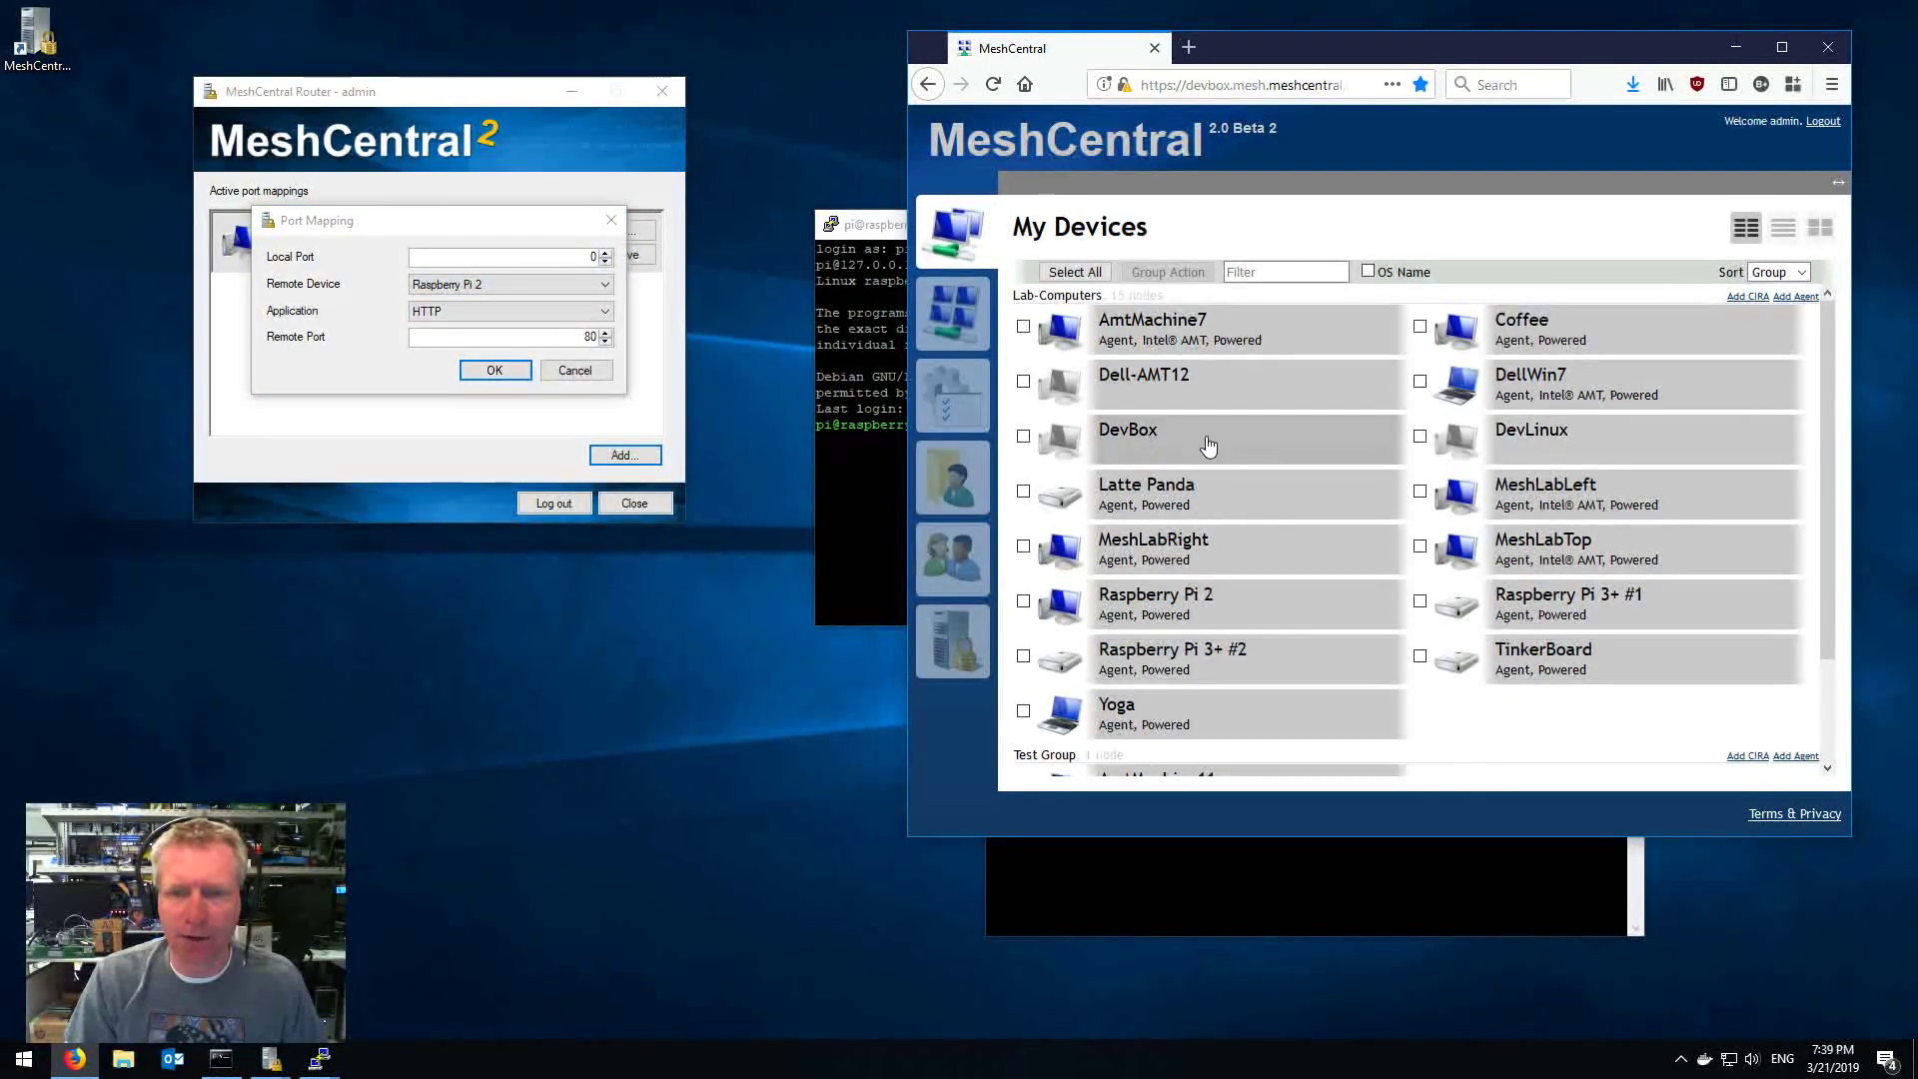
pyautogui.click(446, 287)
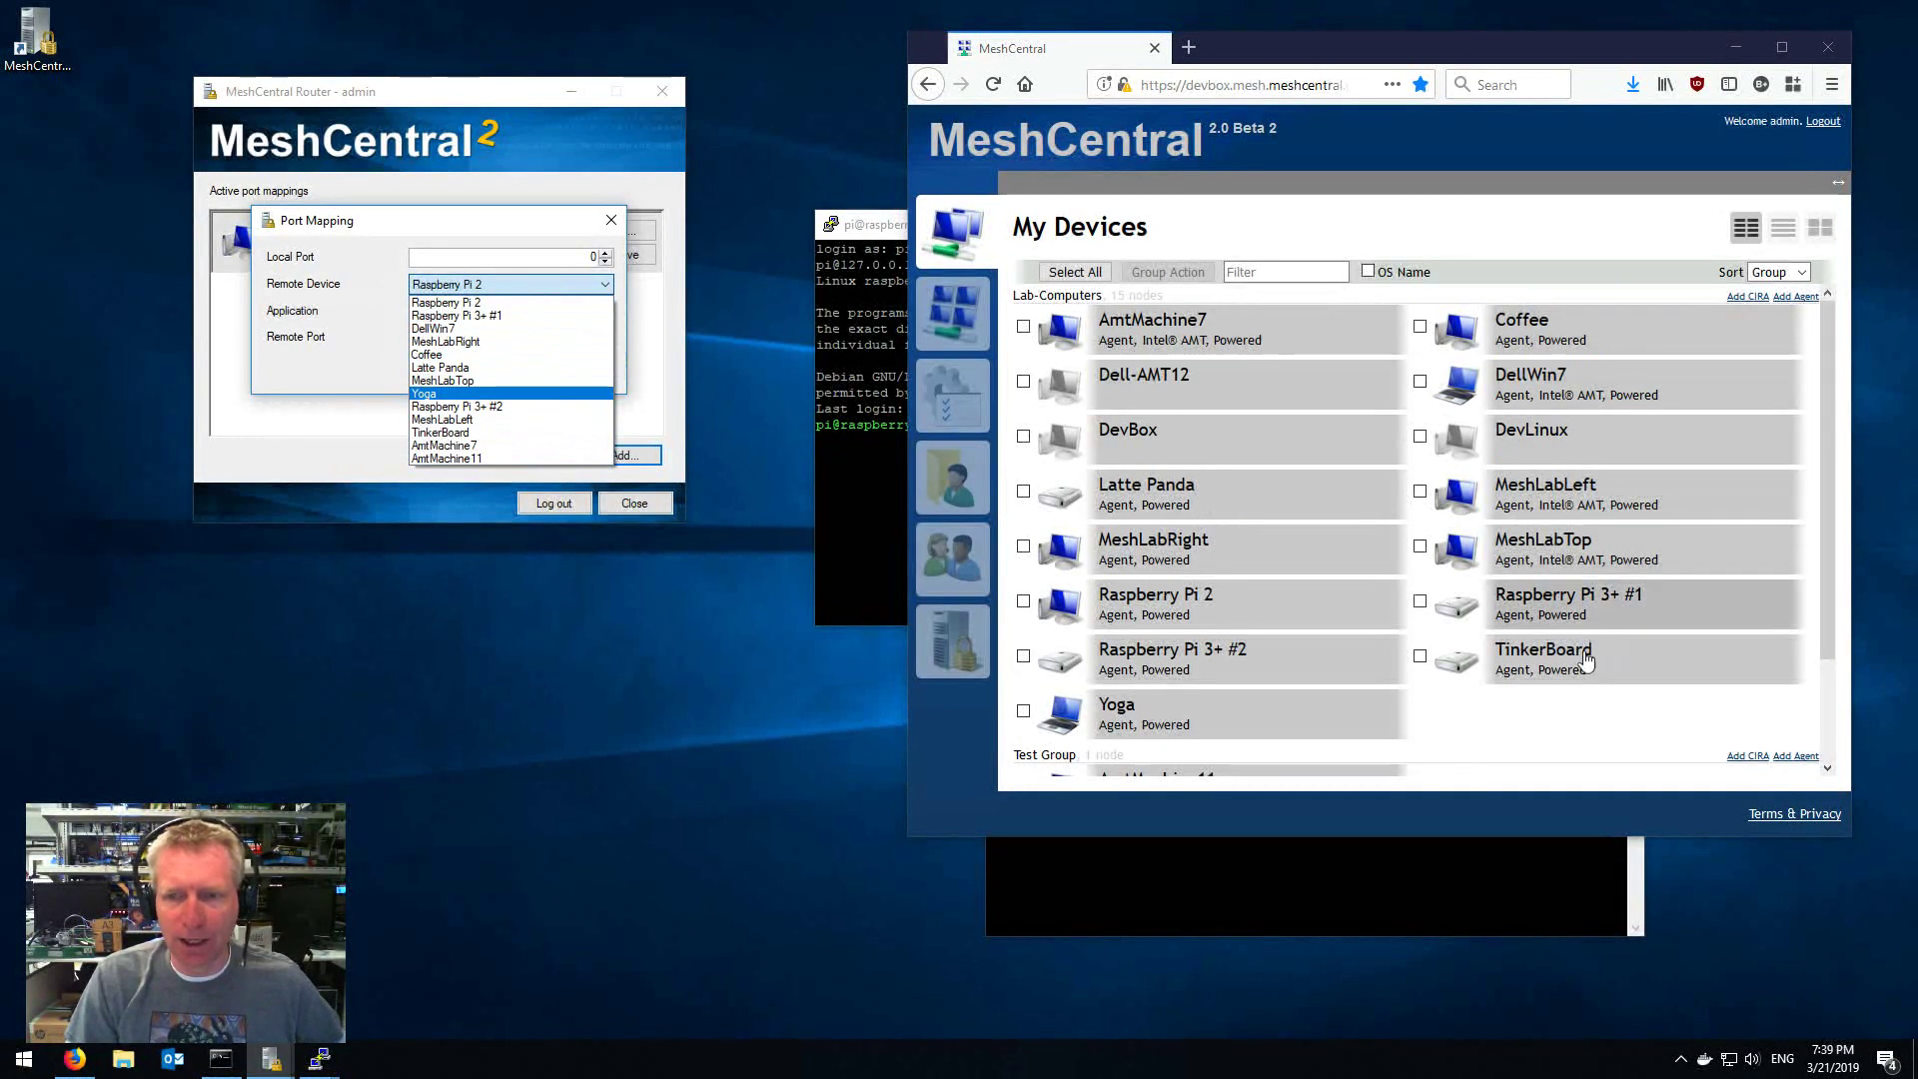
pyautogui.click(475, 302)
pyautogui.click(578, 371)
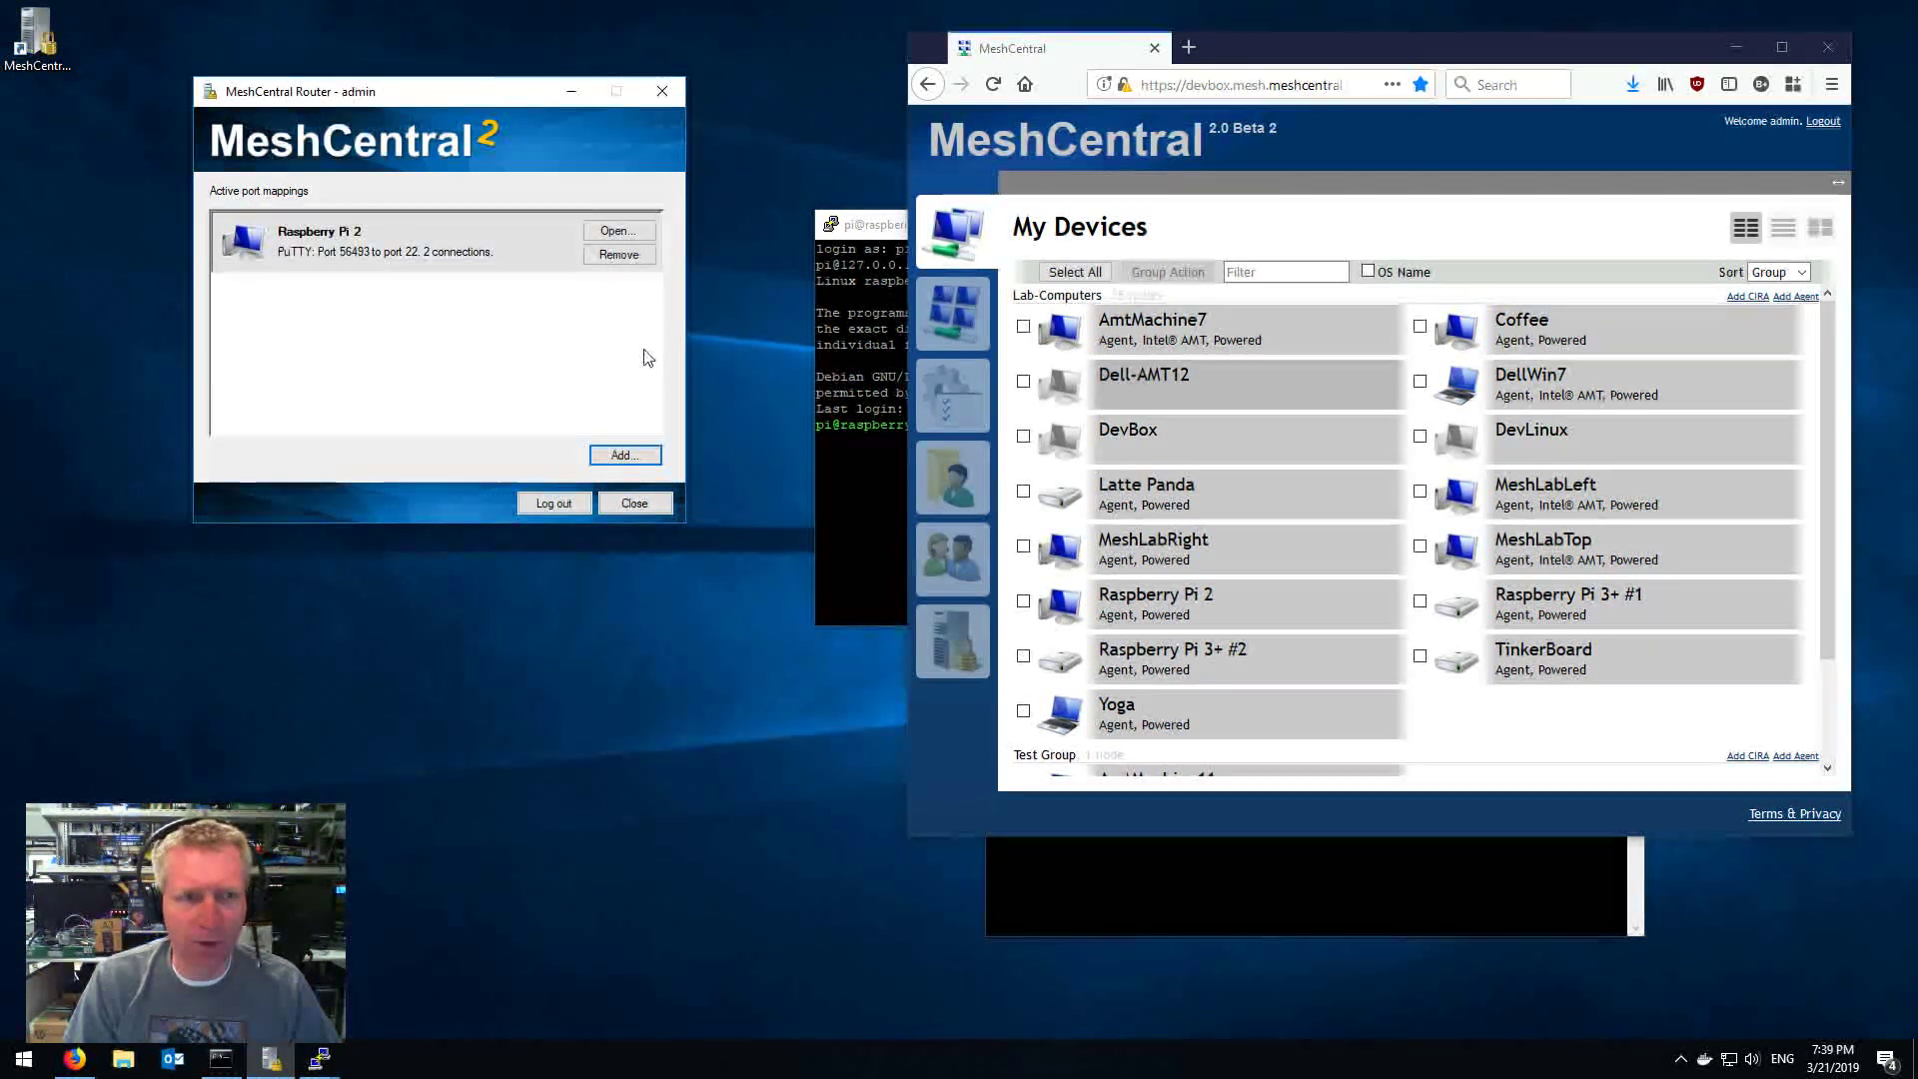
# Step: On Raspberry Pi 2's device page, append letters to the name, then restore it to Raspberry Pi 2
pyautogui.click(1156, 598)
pyautogui.click(1358, 231)
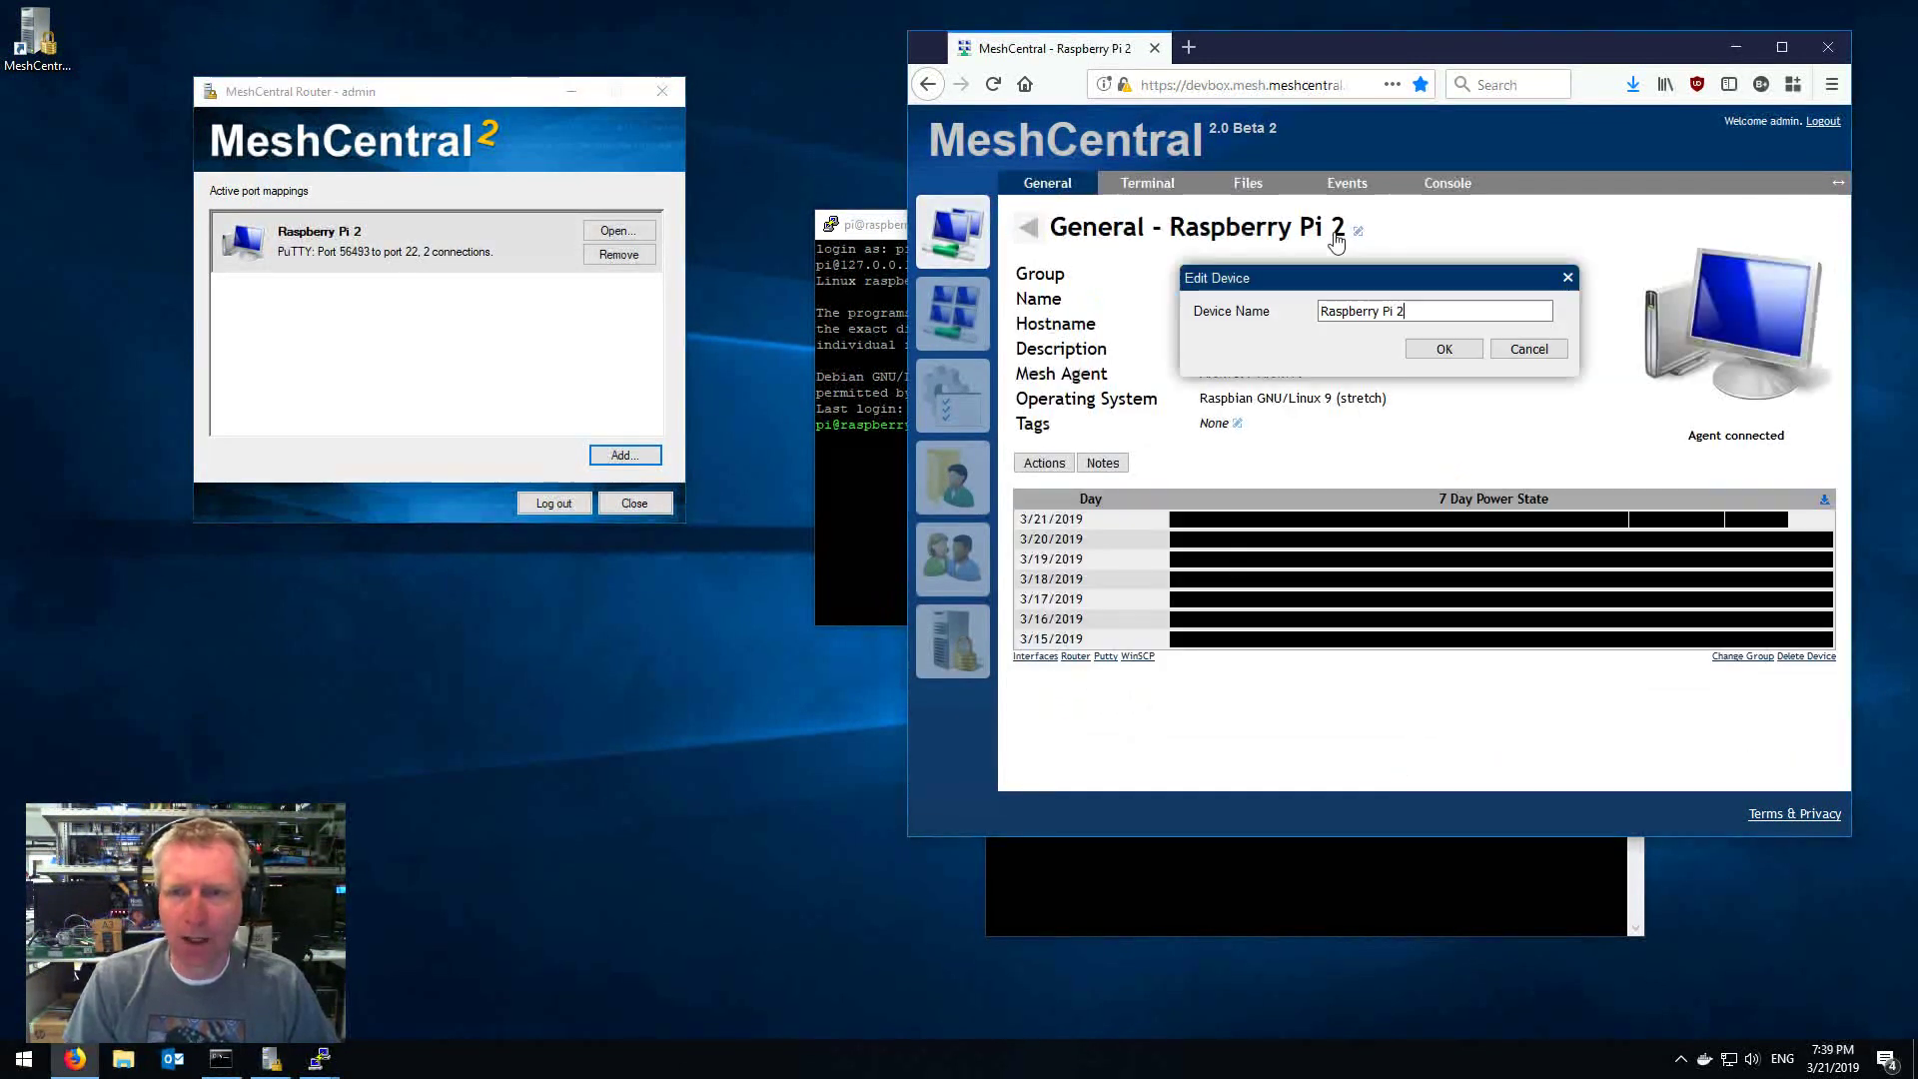
pyautogui.write('aaaaa')
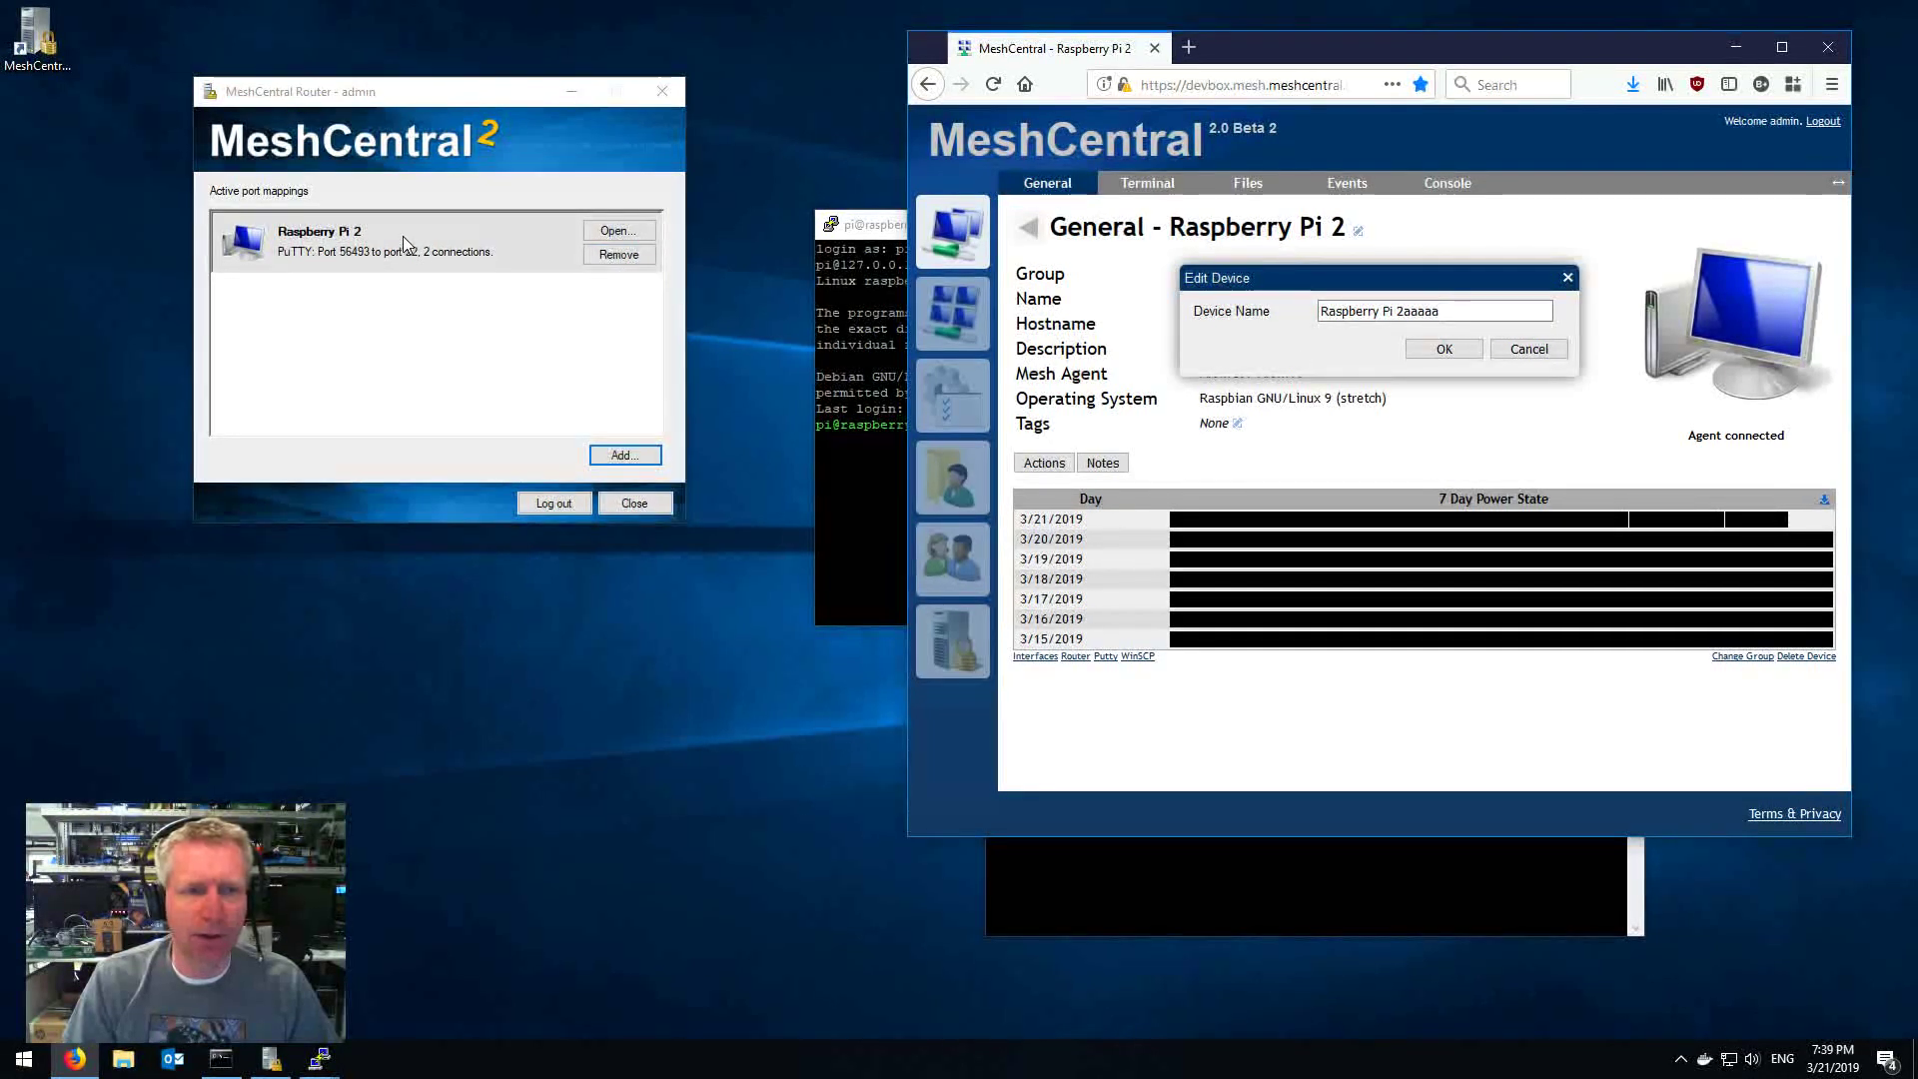
pyautogui.click(1429, 361)
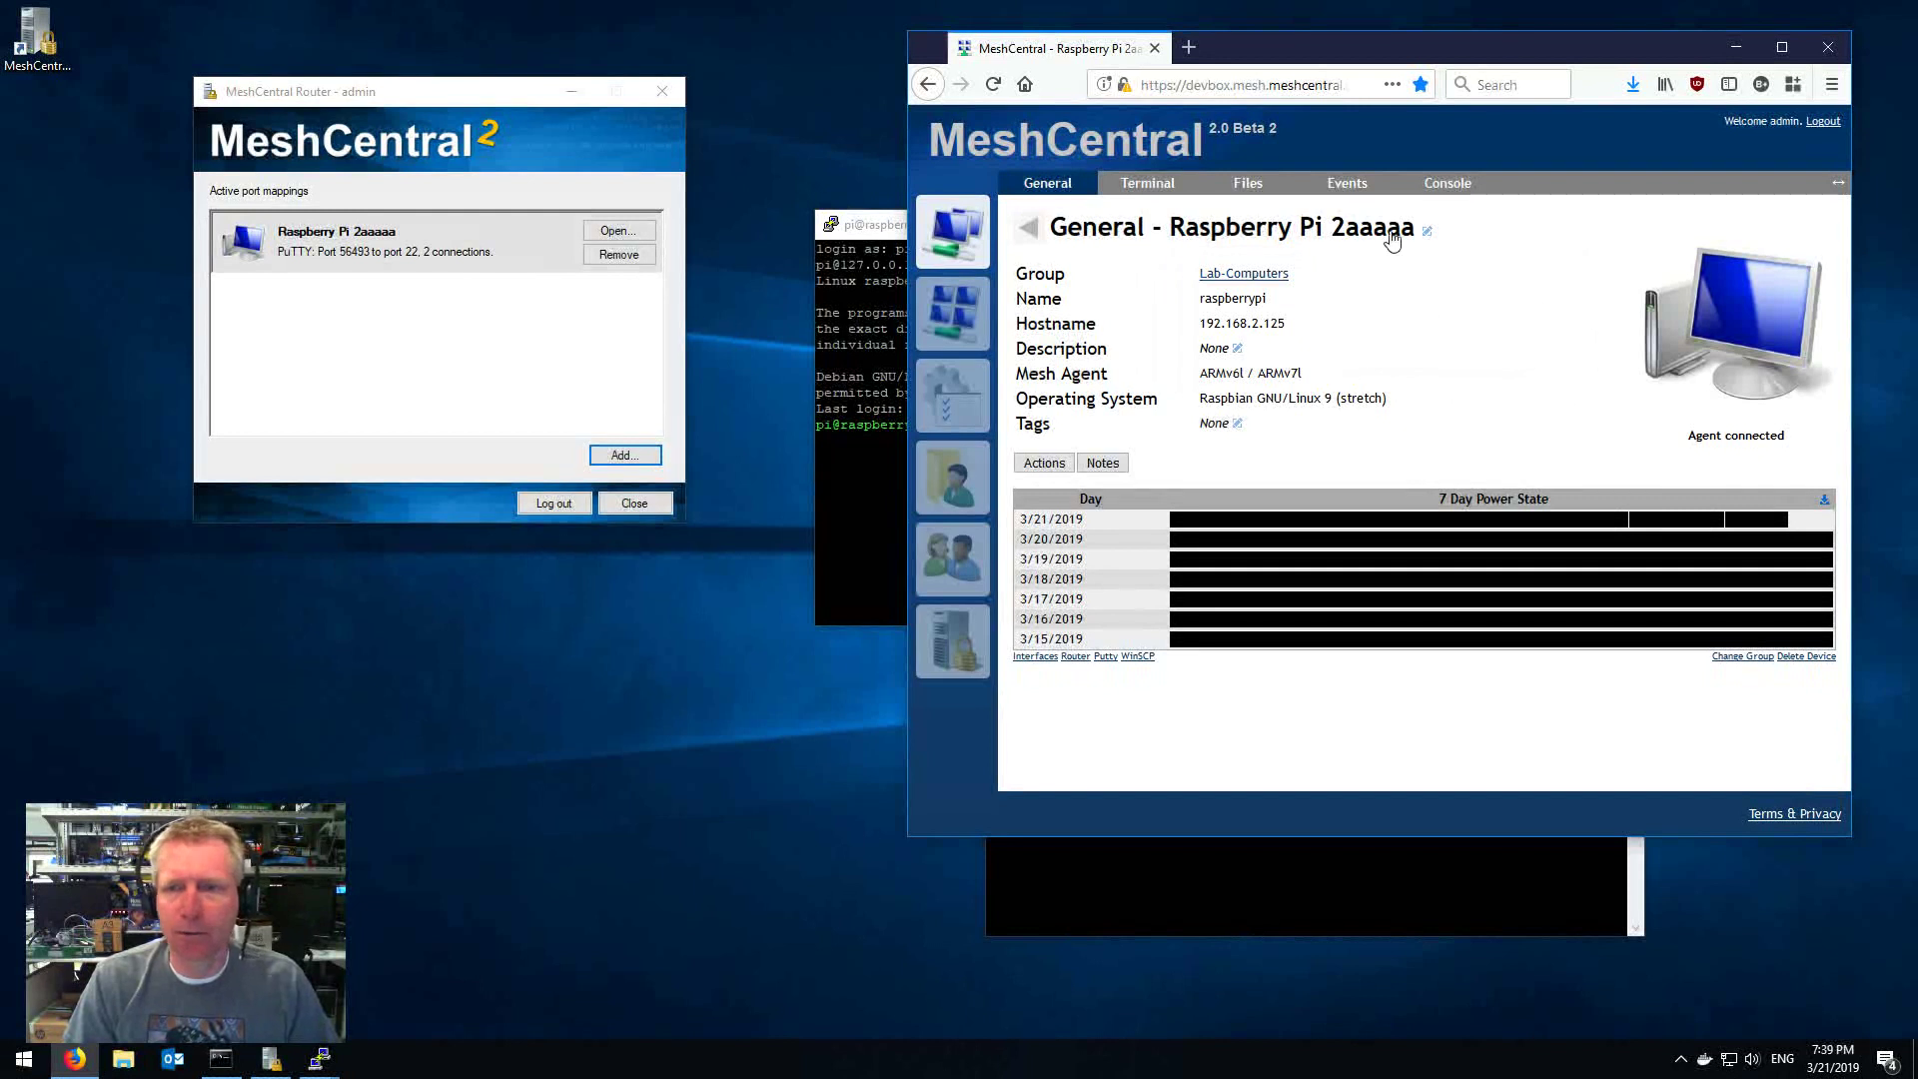
pyautogui.click(1427, 231)
pyautogui.press('BackSpace')
pyautogui.press('BackSpace')
pyautogui.press('BackSpace')
pyautogui.press('BackSpace')
pyautogui.press('BackSpace')
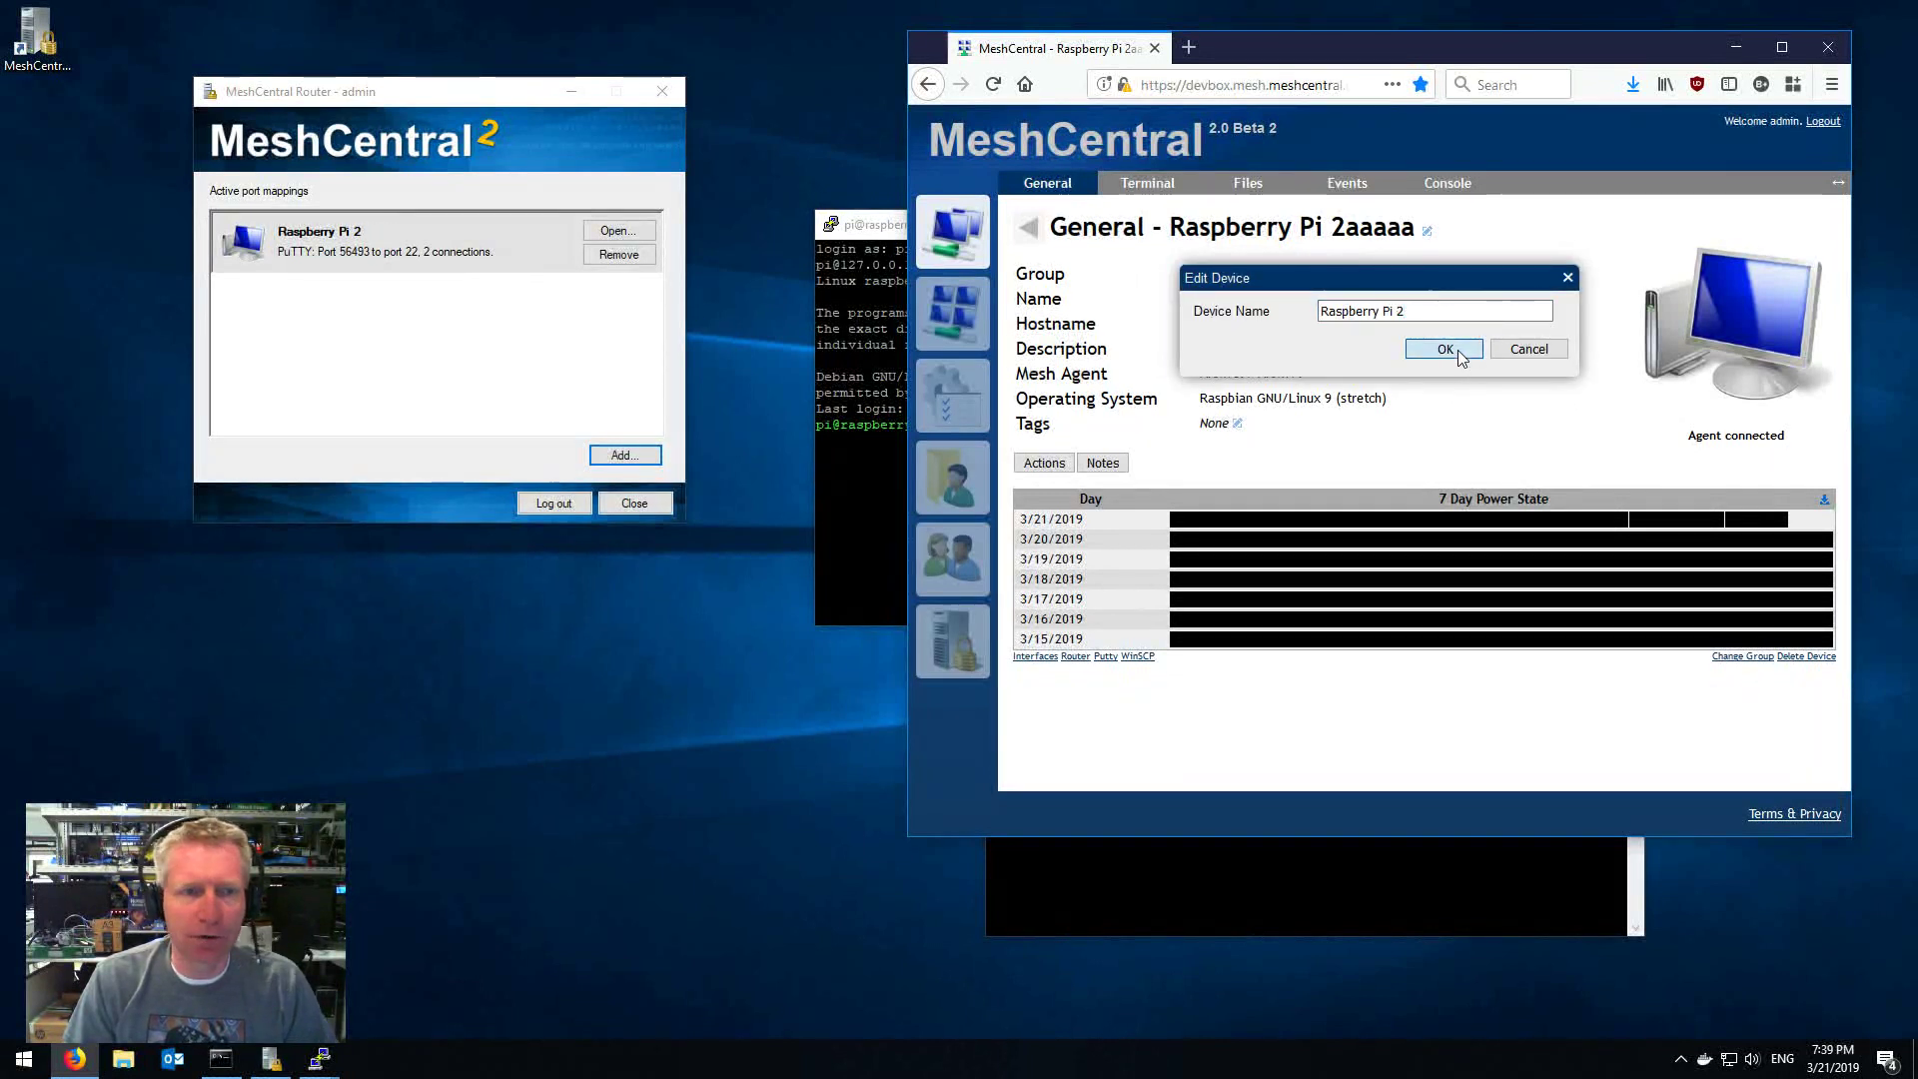
pyautogui.click(1449, 349)
# Step: Change the device icon to a server box, then to a disk drive
pyautogui.click(1691, 322)
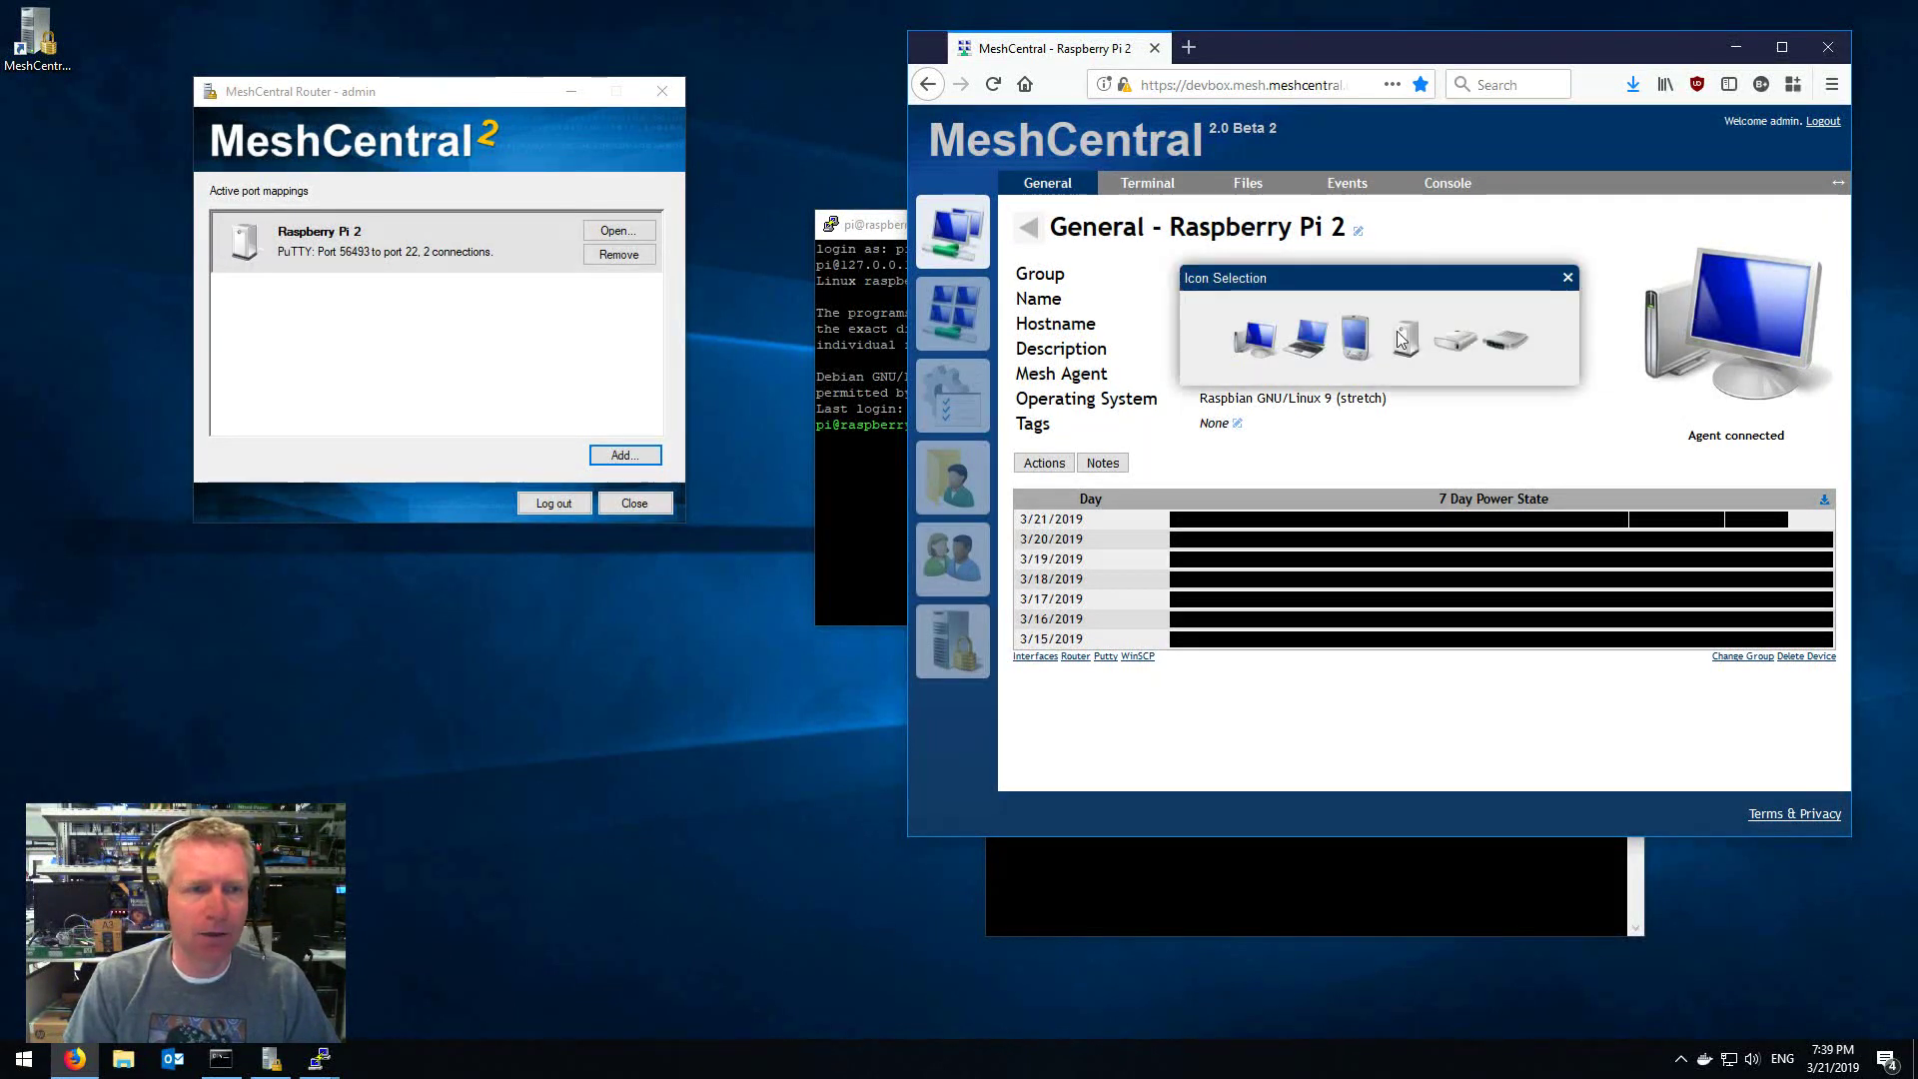
pyautogui.click(1369, 345)
pyautogui.click(1678, 345)
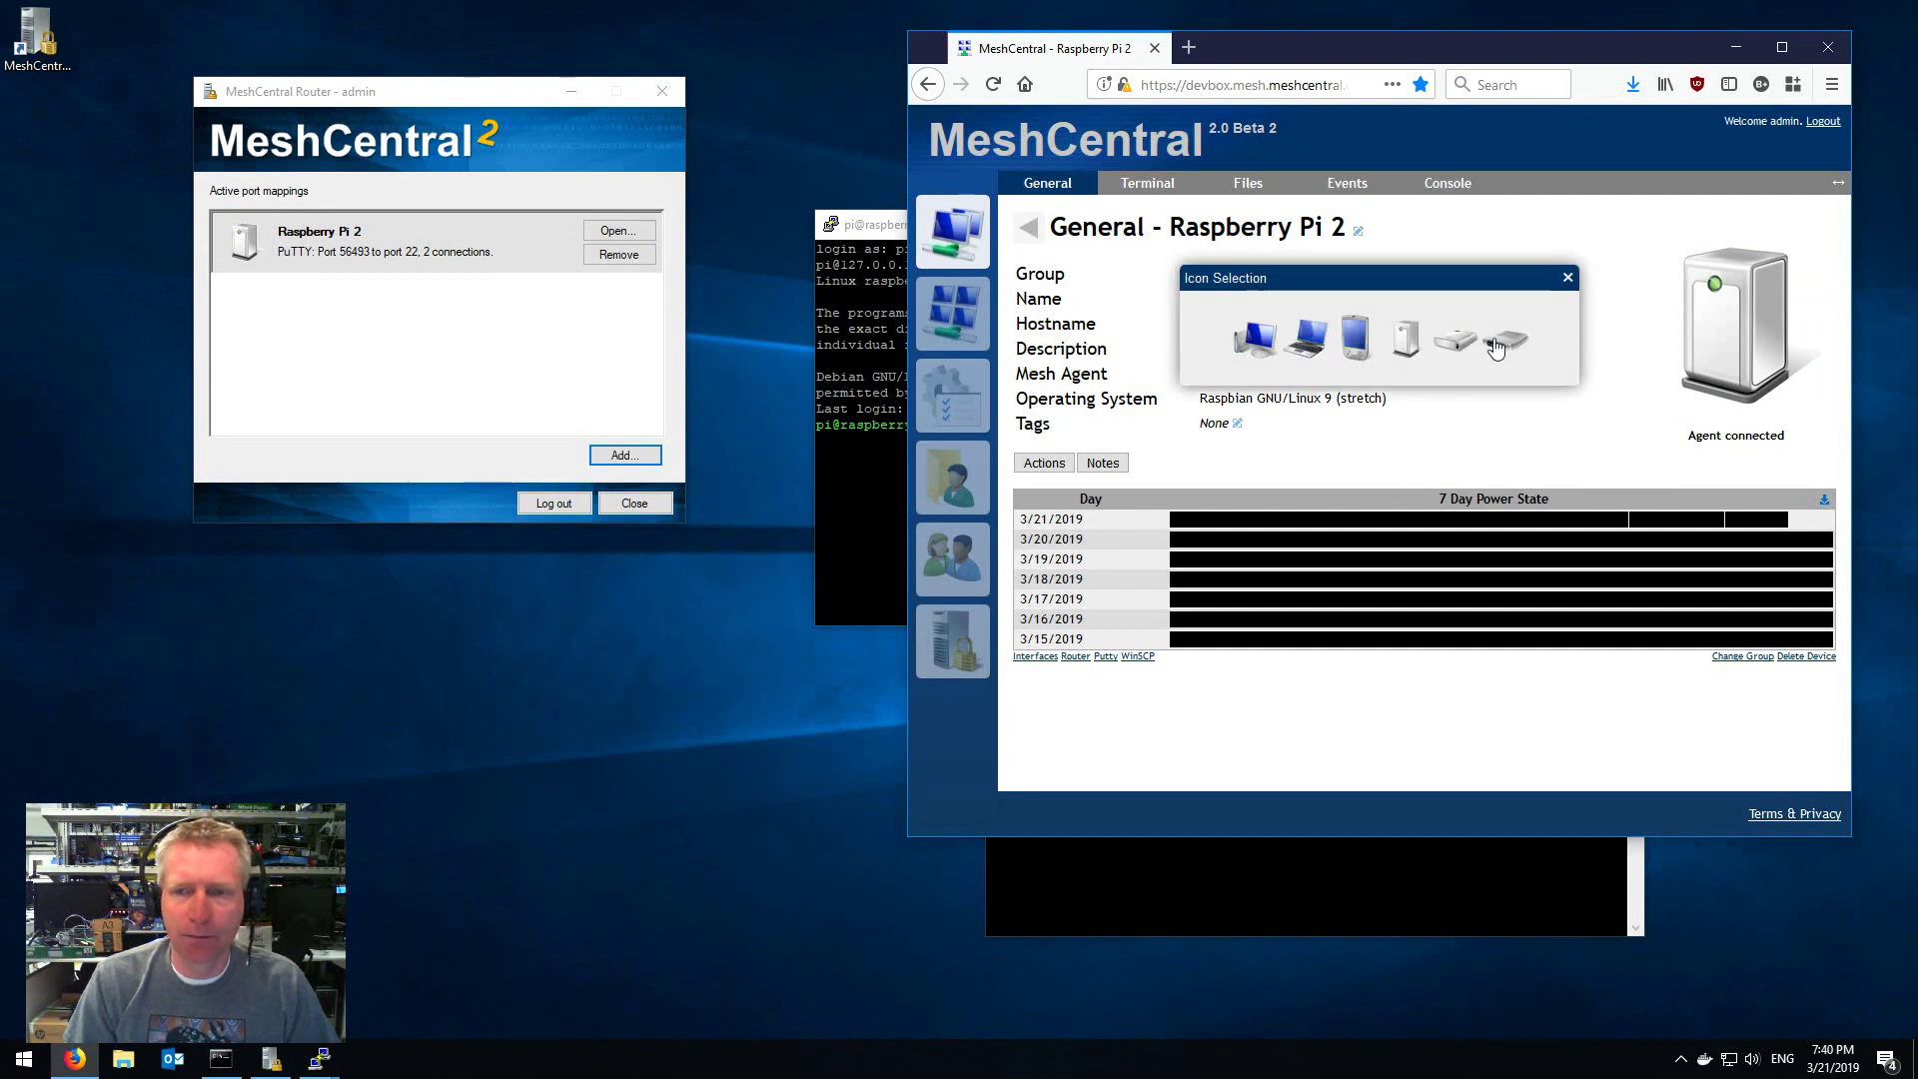
pyautogui.click(1506, 350)
pyautogui.click(1711, 354)
pyautogui.click(1462, 354)
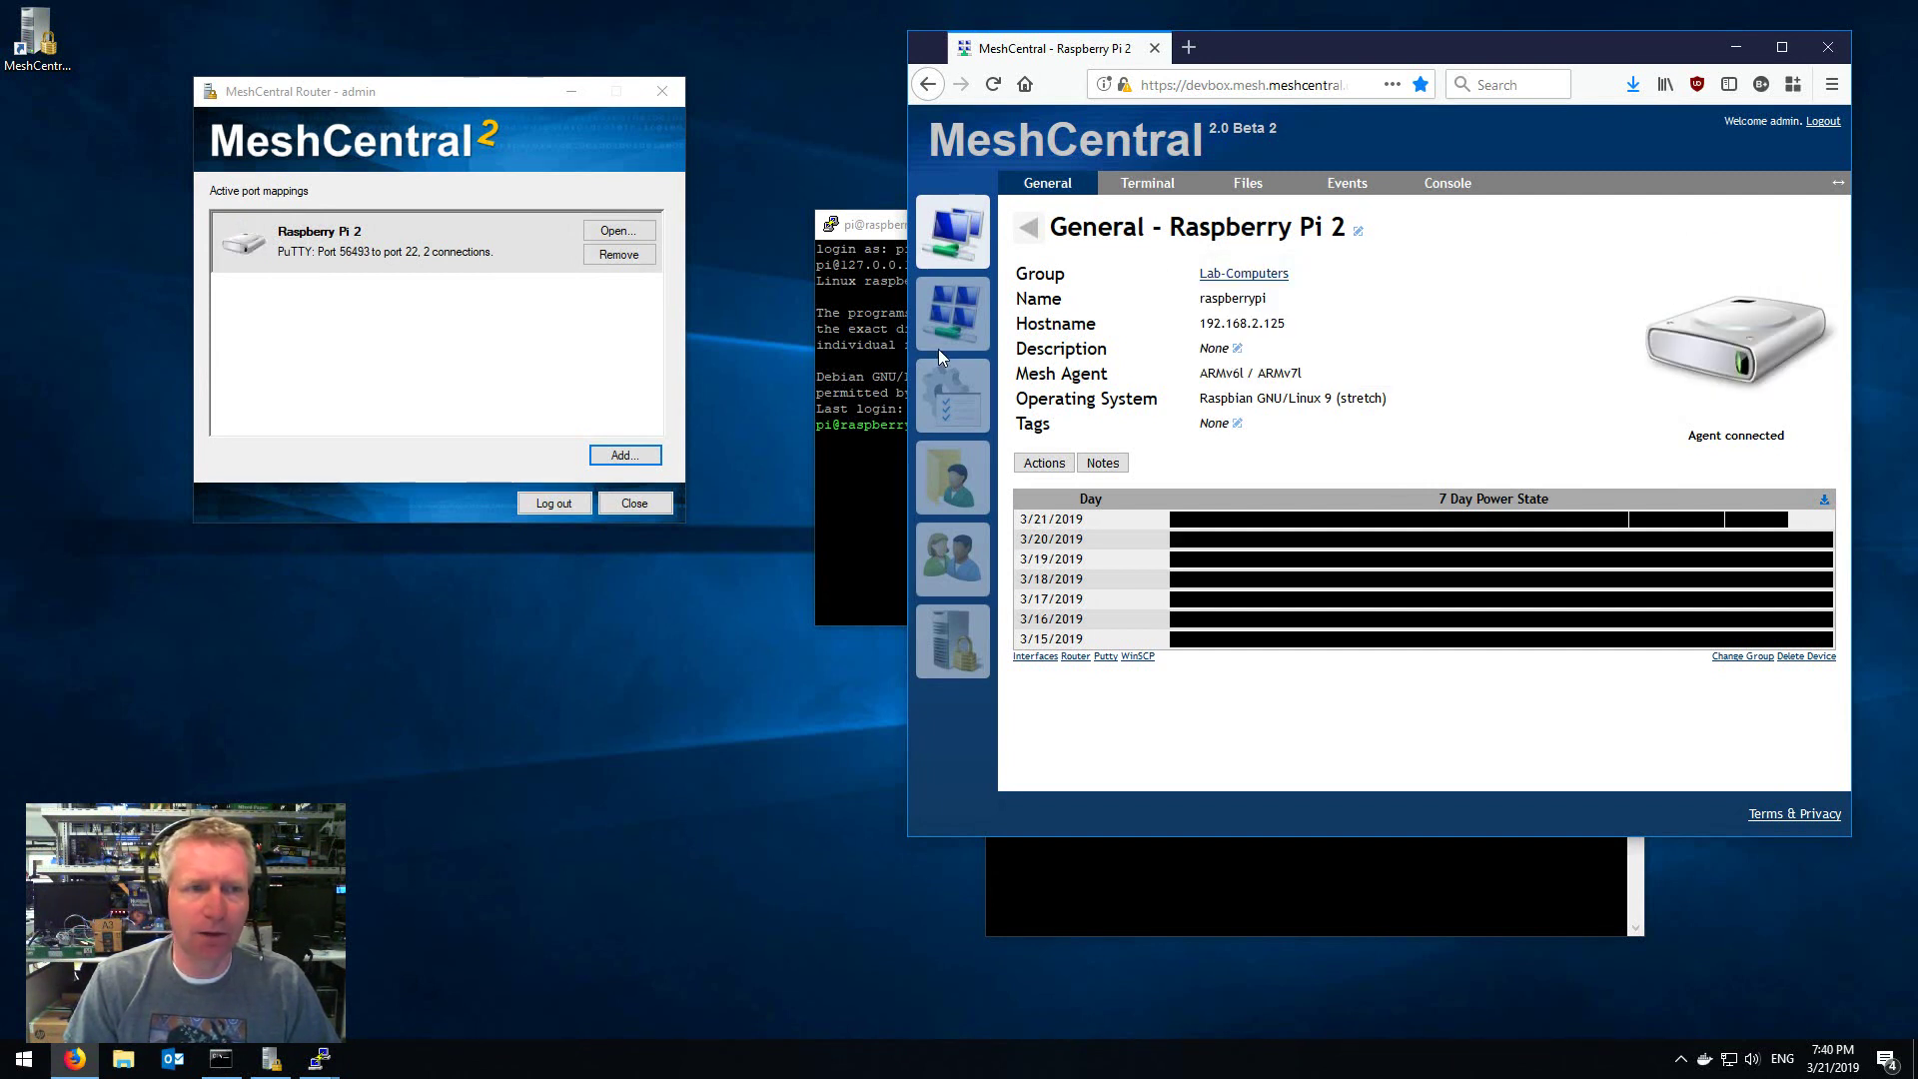
pyautogui.click(610, 342)
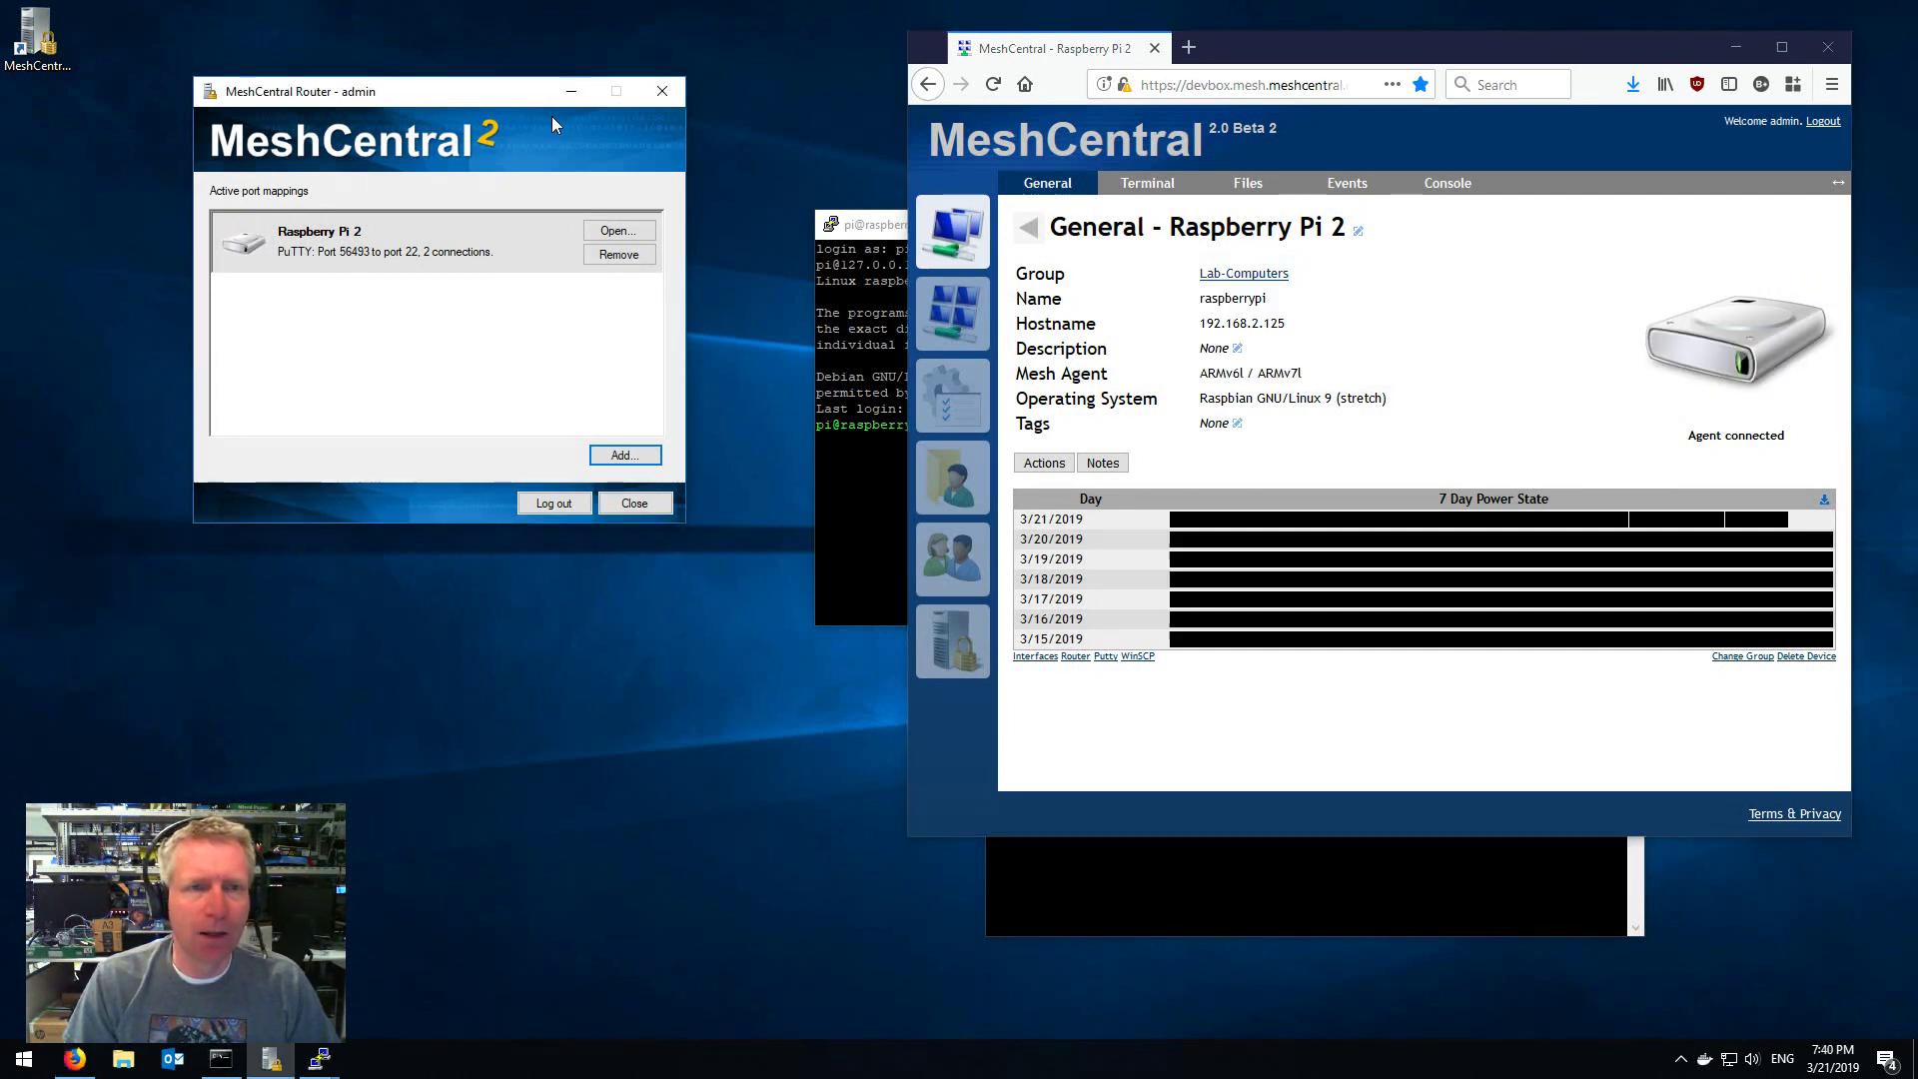
# Step: Map local port 56512 to RDP port 3389 on AmtMachine7
pyautogui.moveTo(536, 106); pyautogui.dragTo(453, 63)
pyautogui.click(541, 411)
pyautogui.click(415, 241)
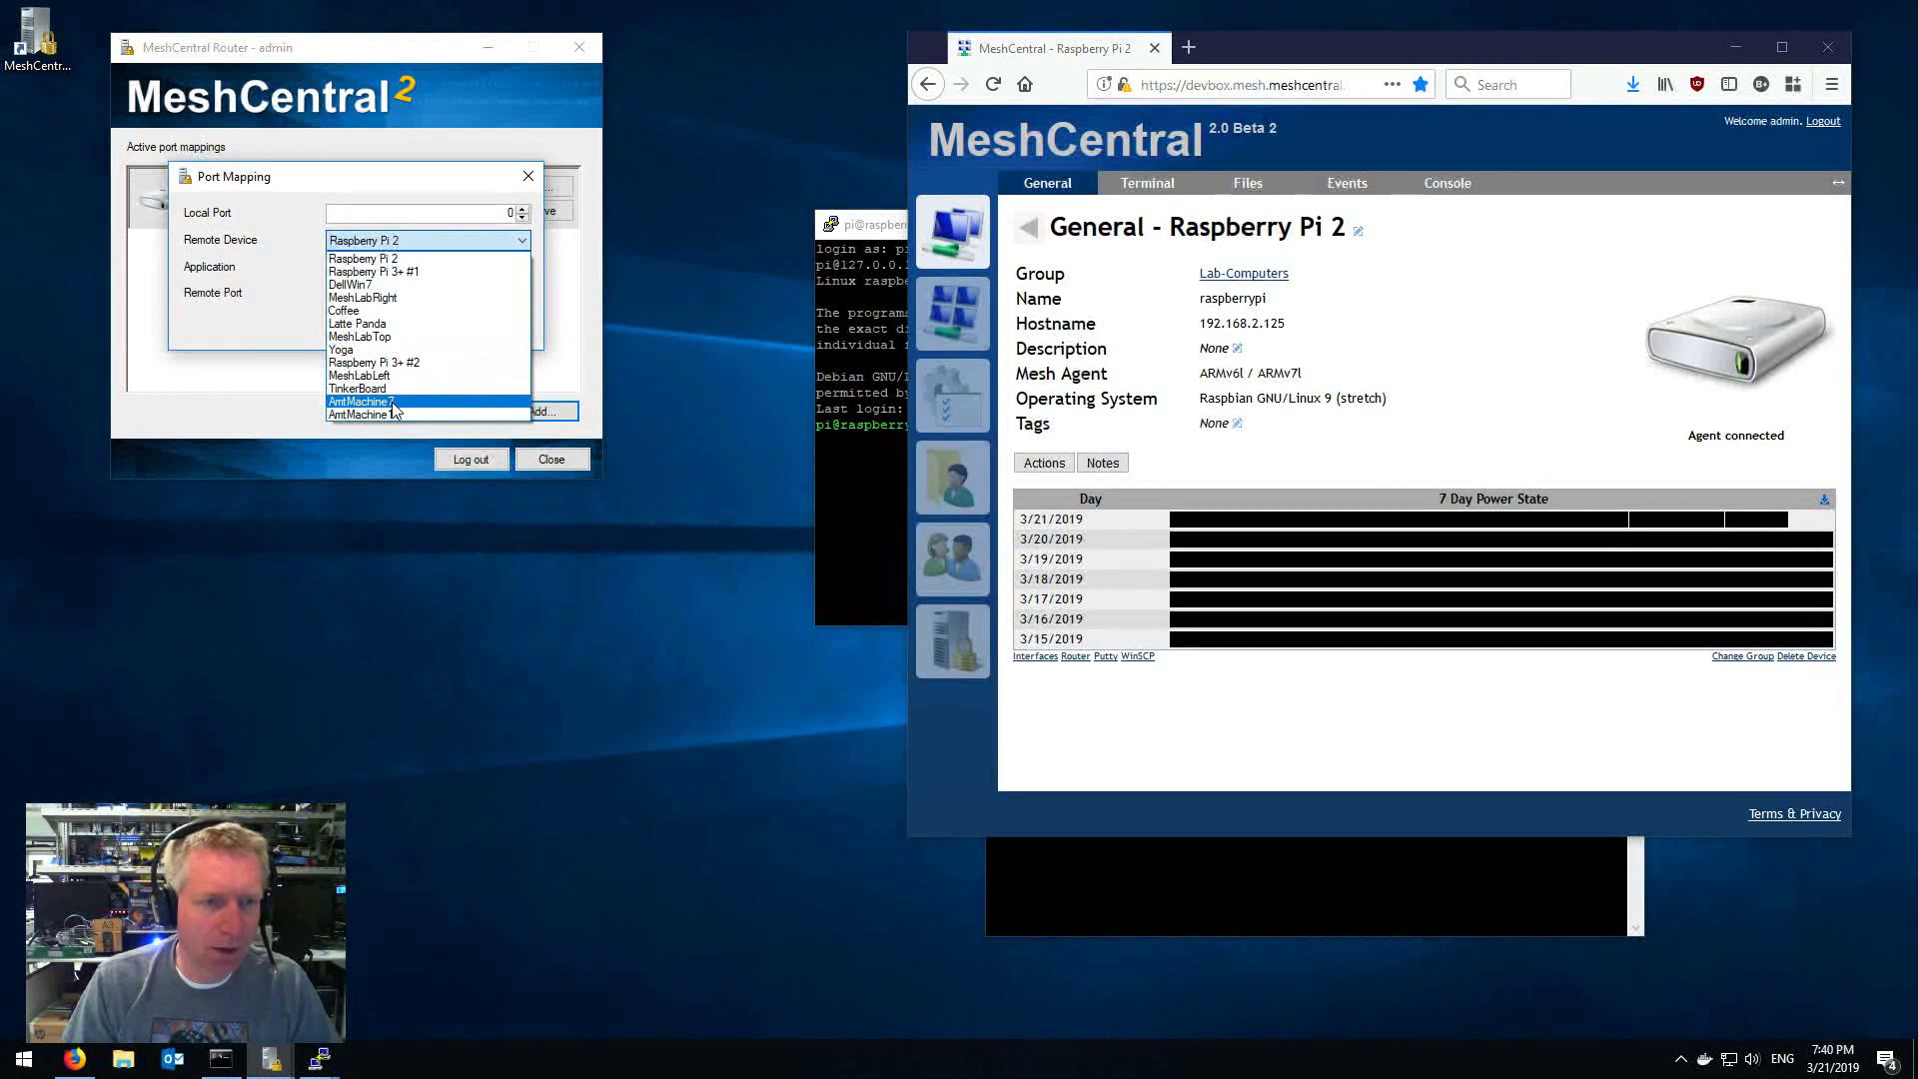
pyautogui.click(392, 404)
pyautogui.click(380, 268)
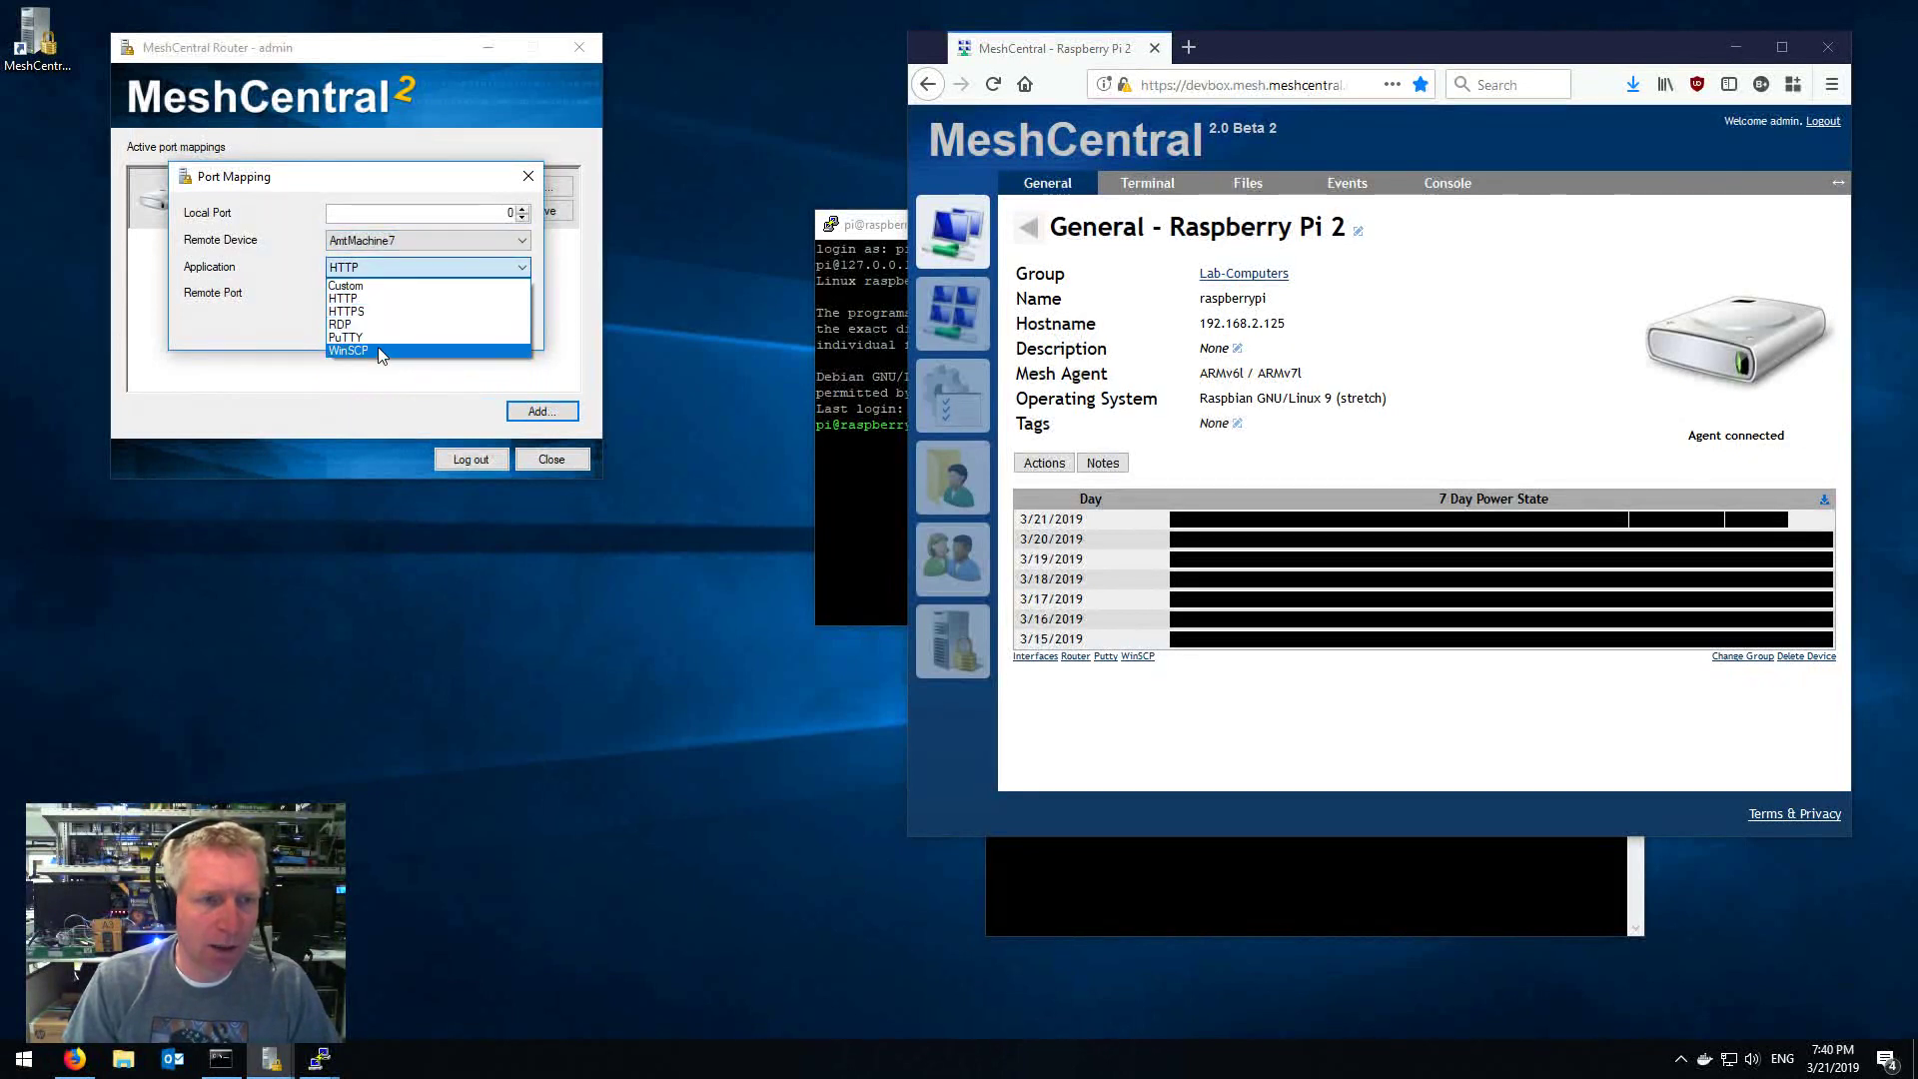
pyautogui.click(374, 325)
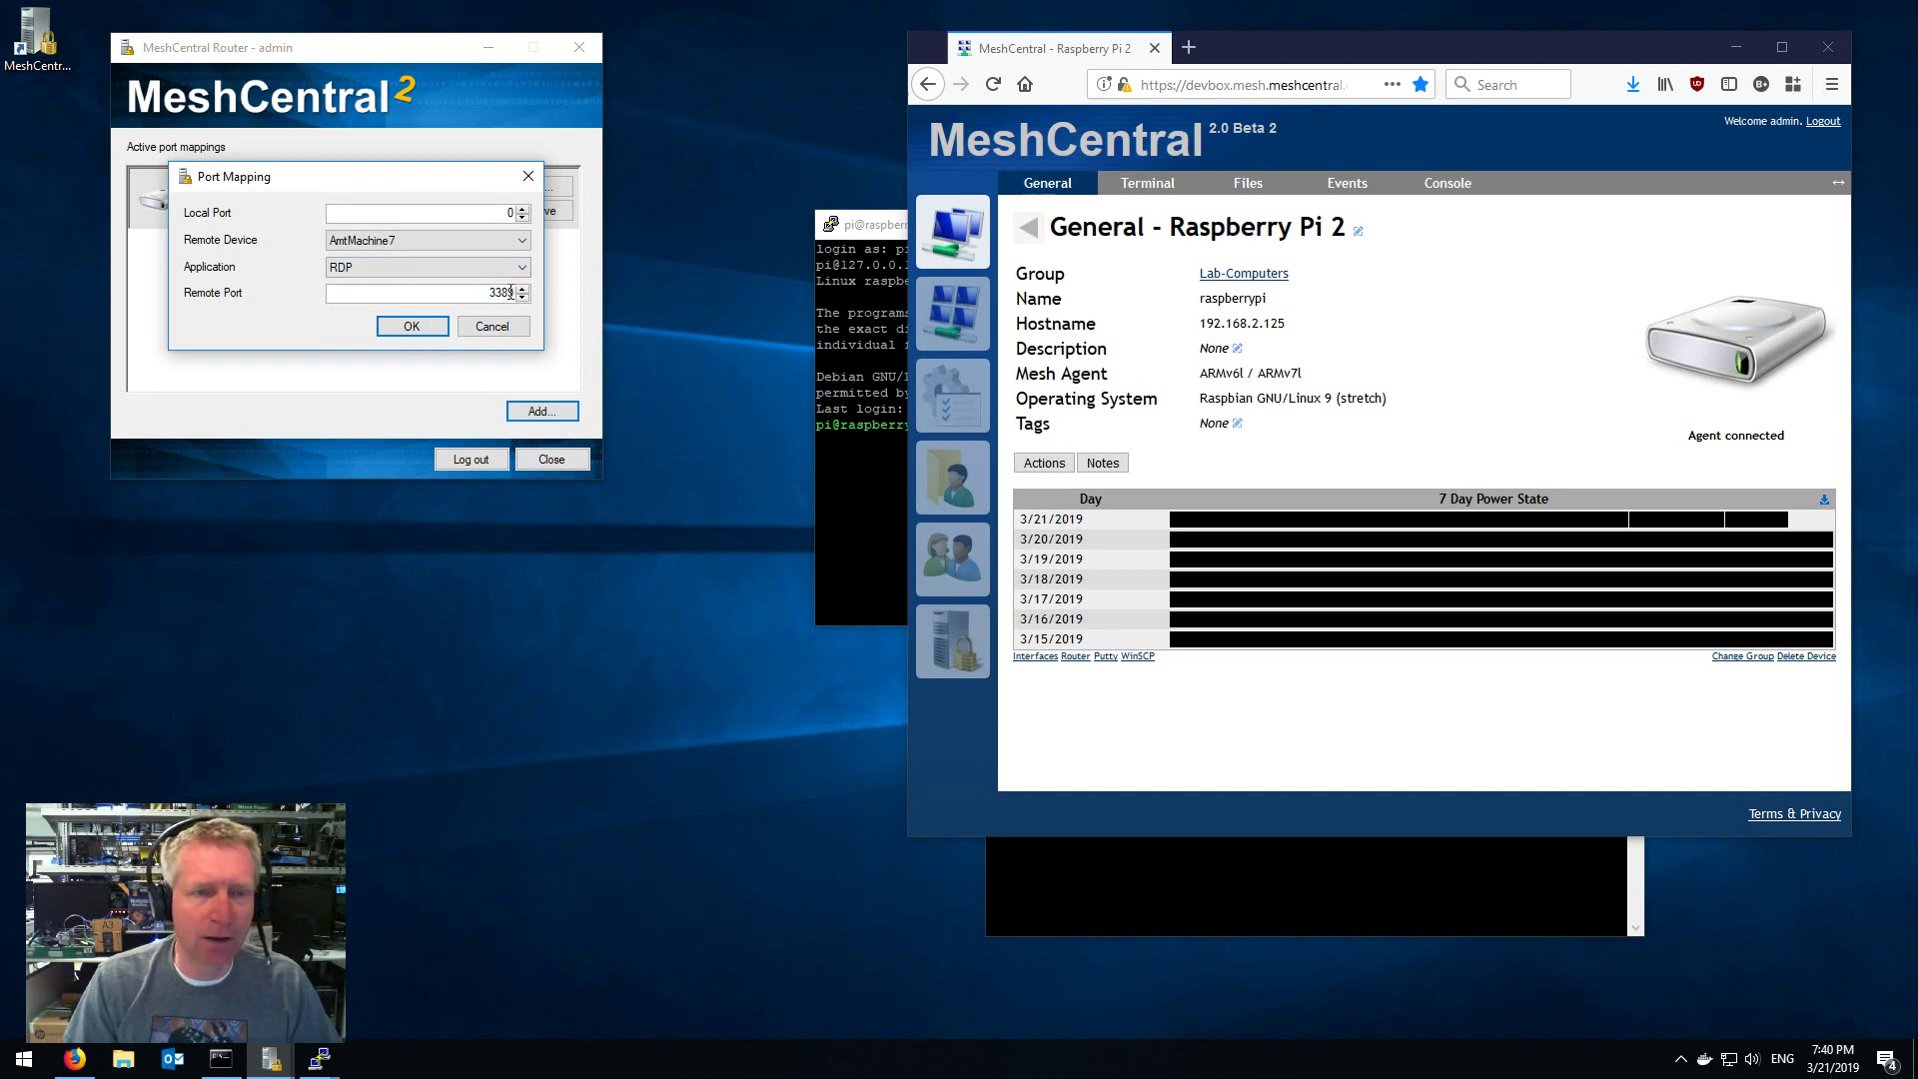
pyautogui.click(427, 325)
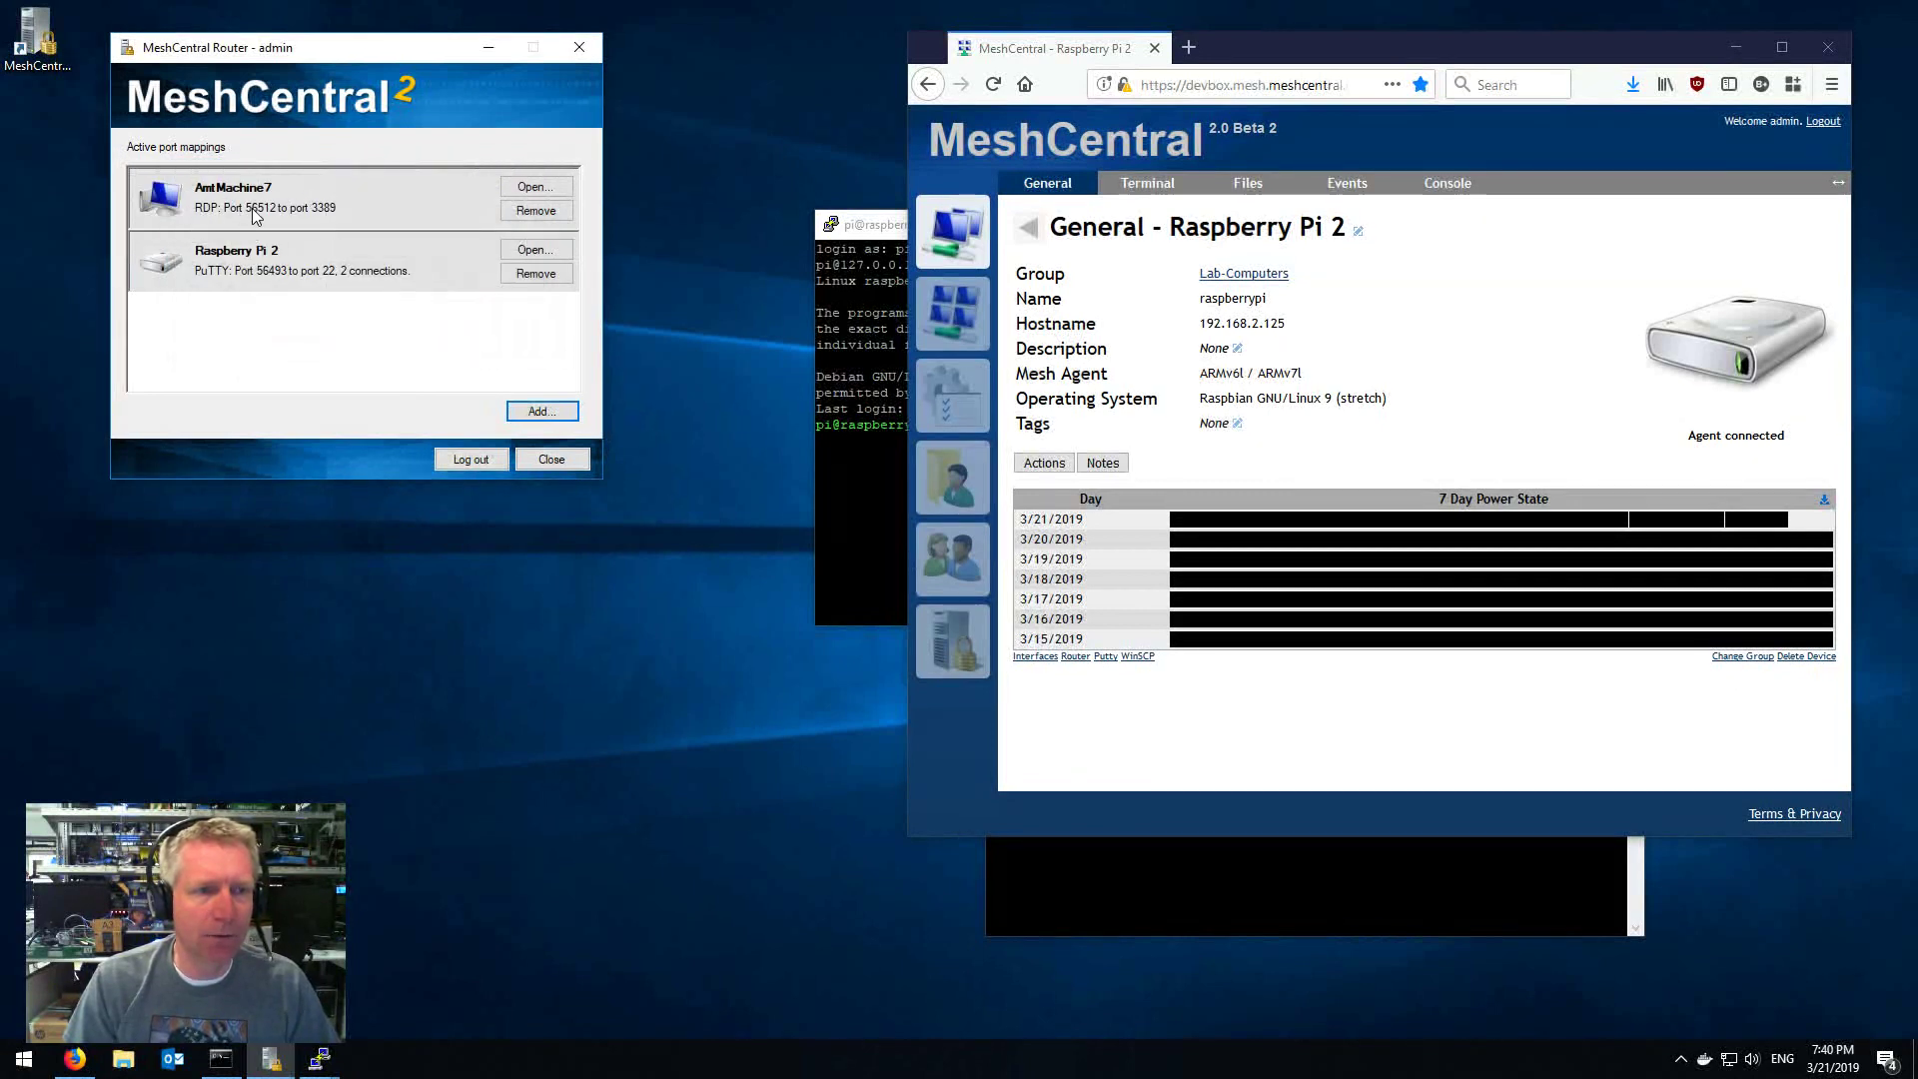
# Step: Launch Remote Desktop for the AmtMachine7 mapping and connect to 127.0.0.1:56512
pyautogui.click(536, 187)
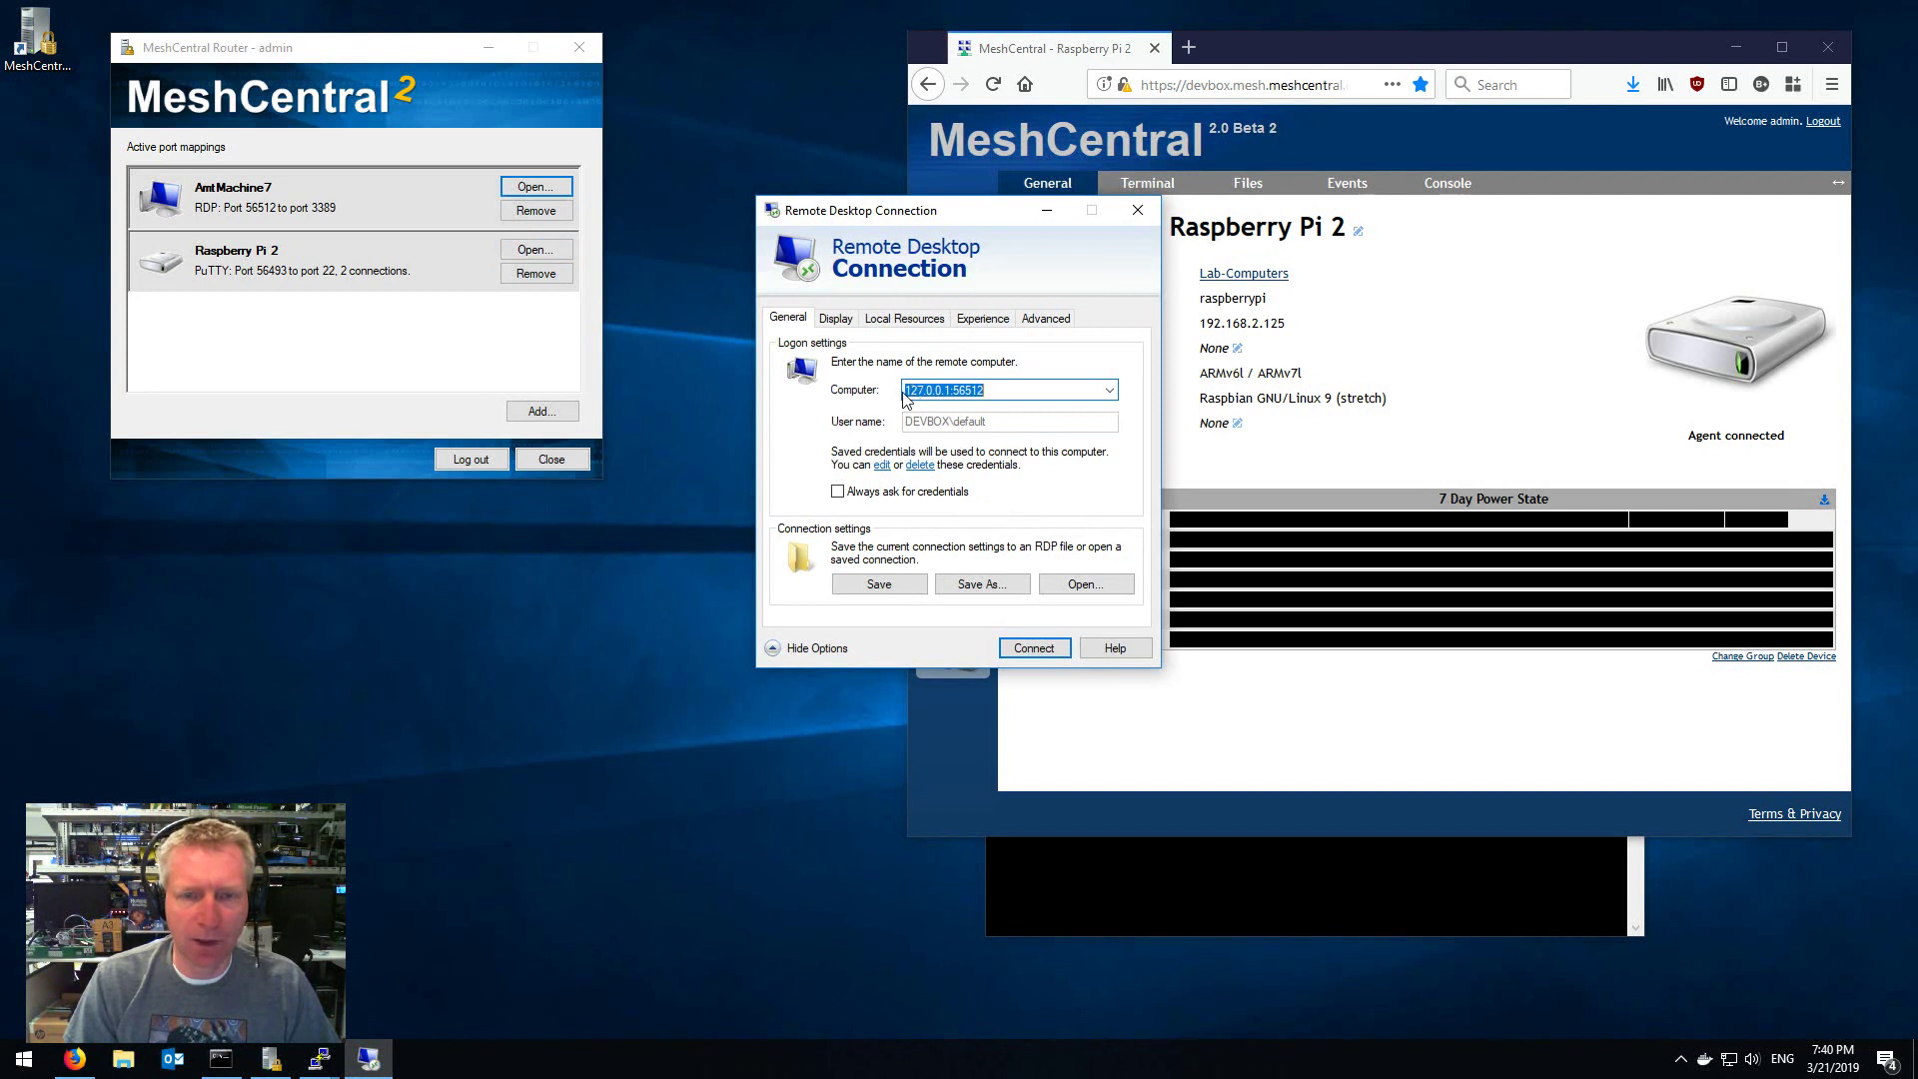
pyautogui.doubleClick(961, 389)
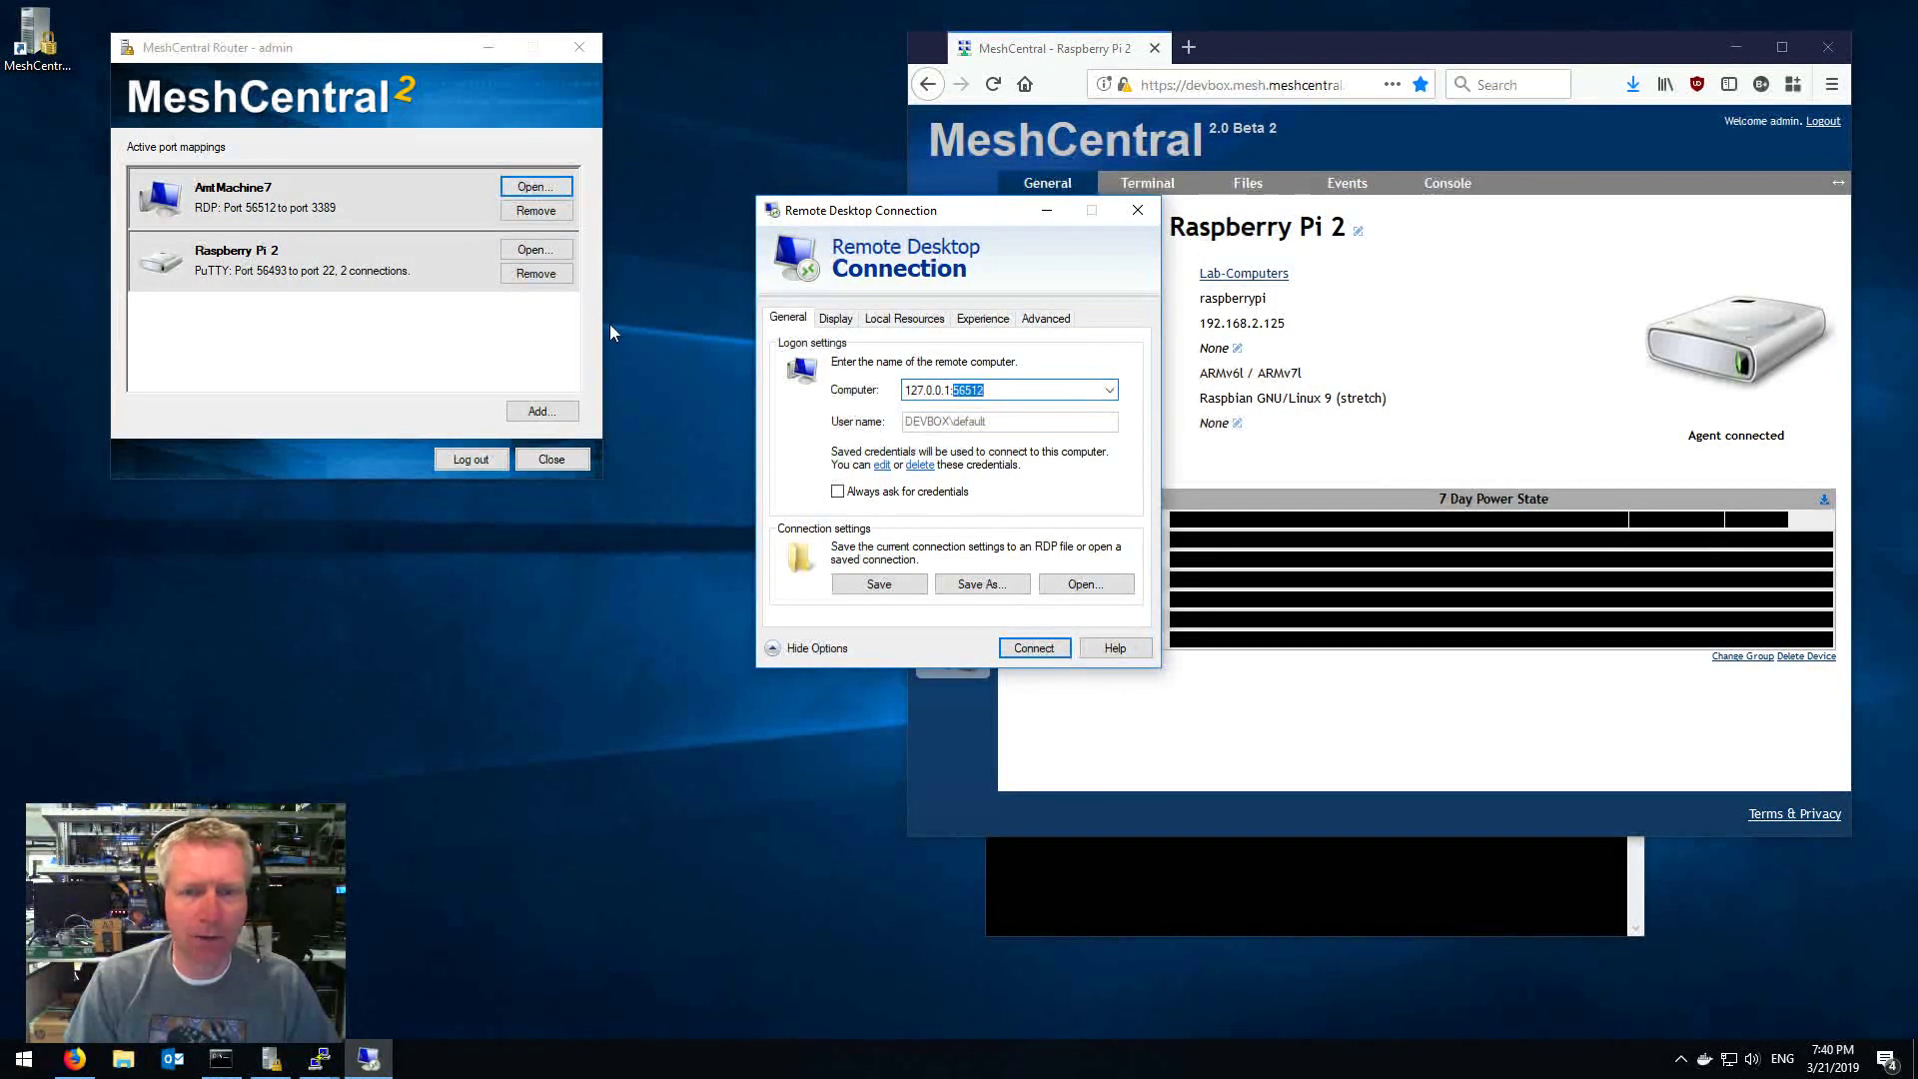
pyautogui.click(1031, 651)
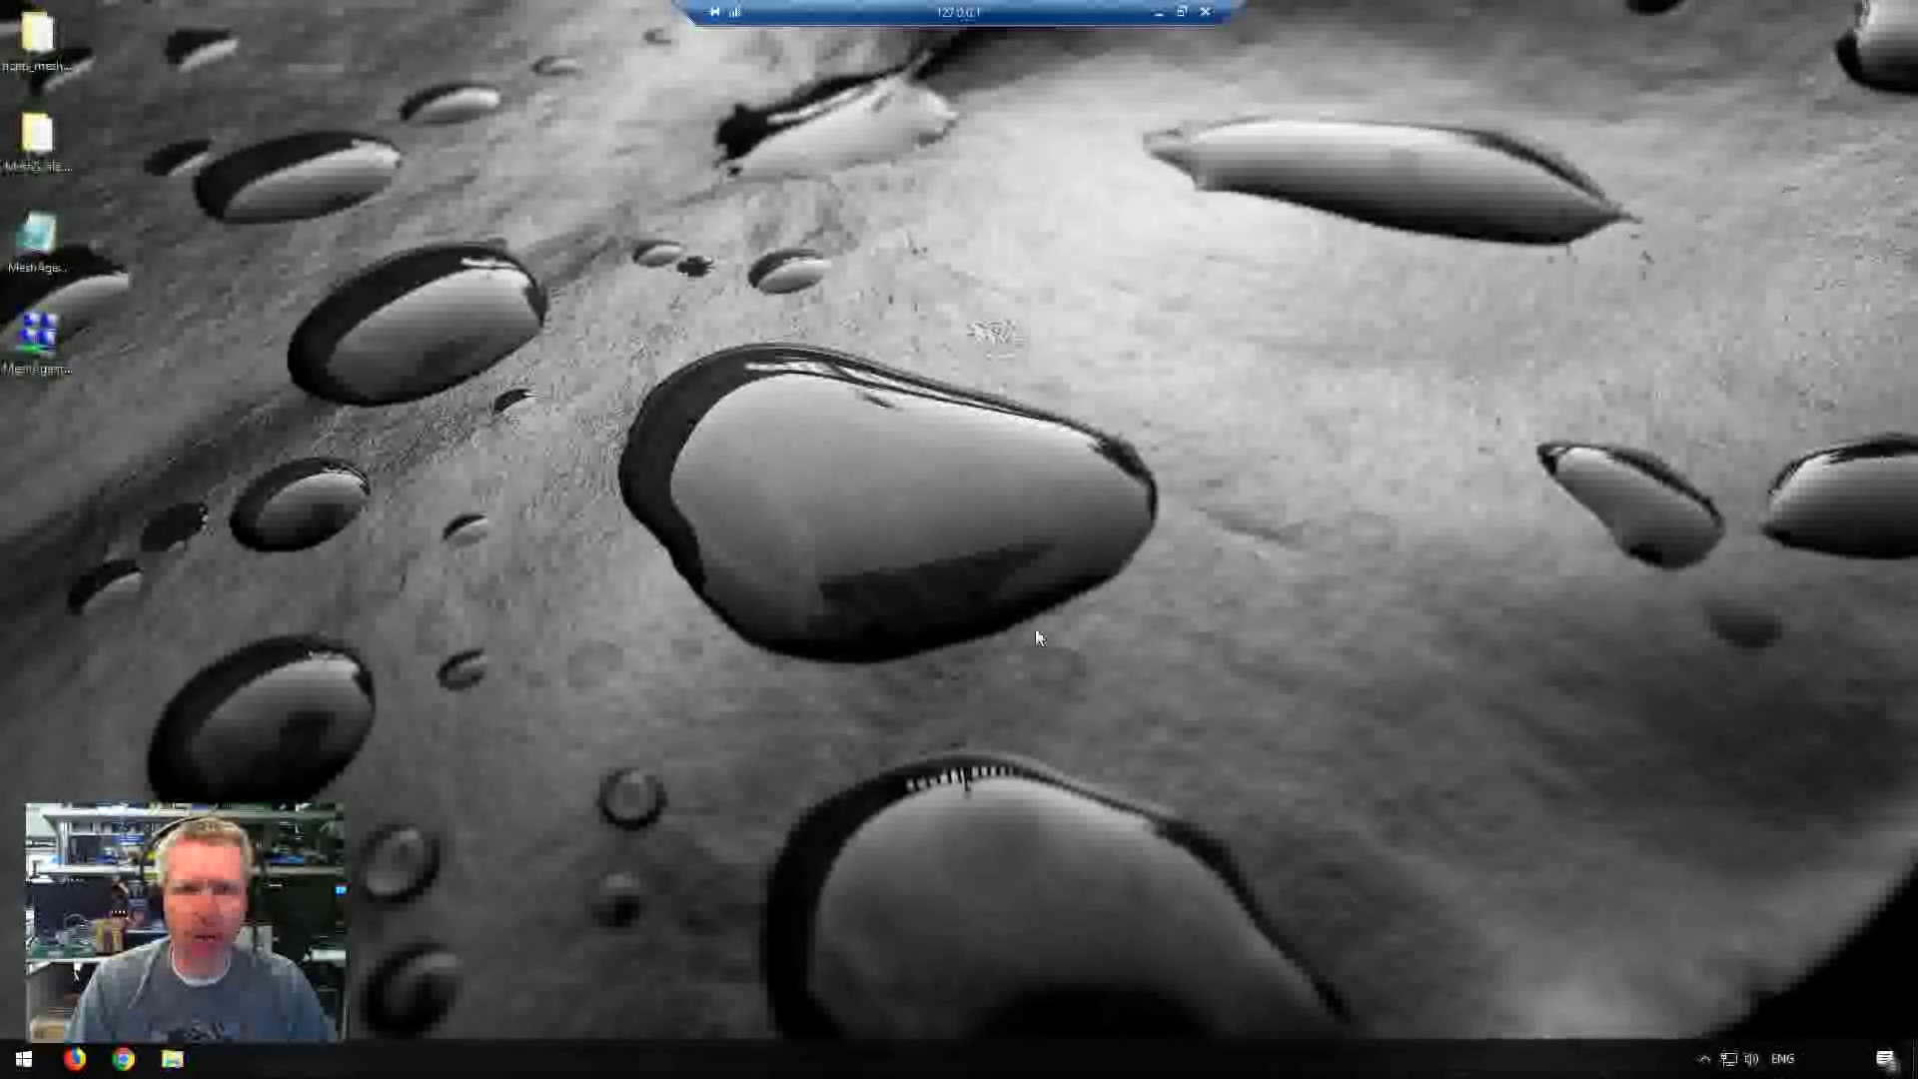
# Step: Reposition and resize the AmtMachine7 remote desktop window, ending with it windowed at the top
pyautogui.moveTo(1509, 767); pyautogui.dragTo(666, 216)
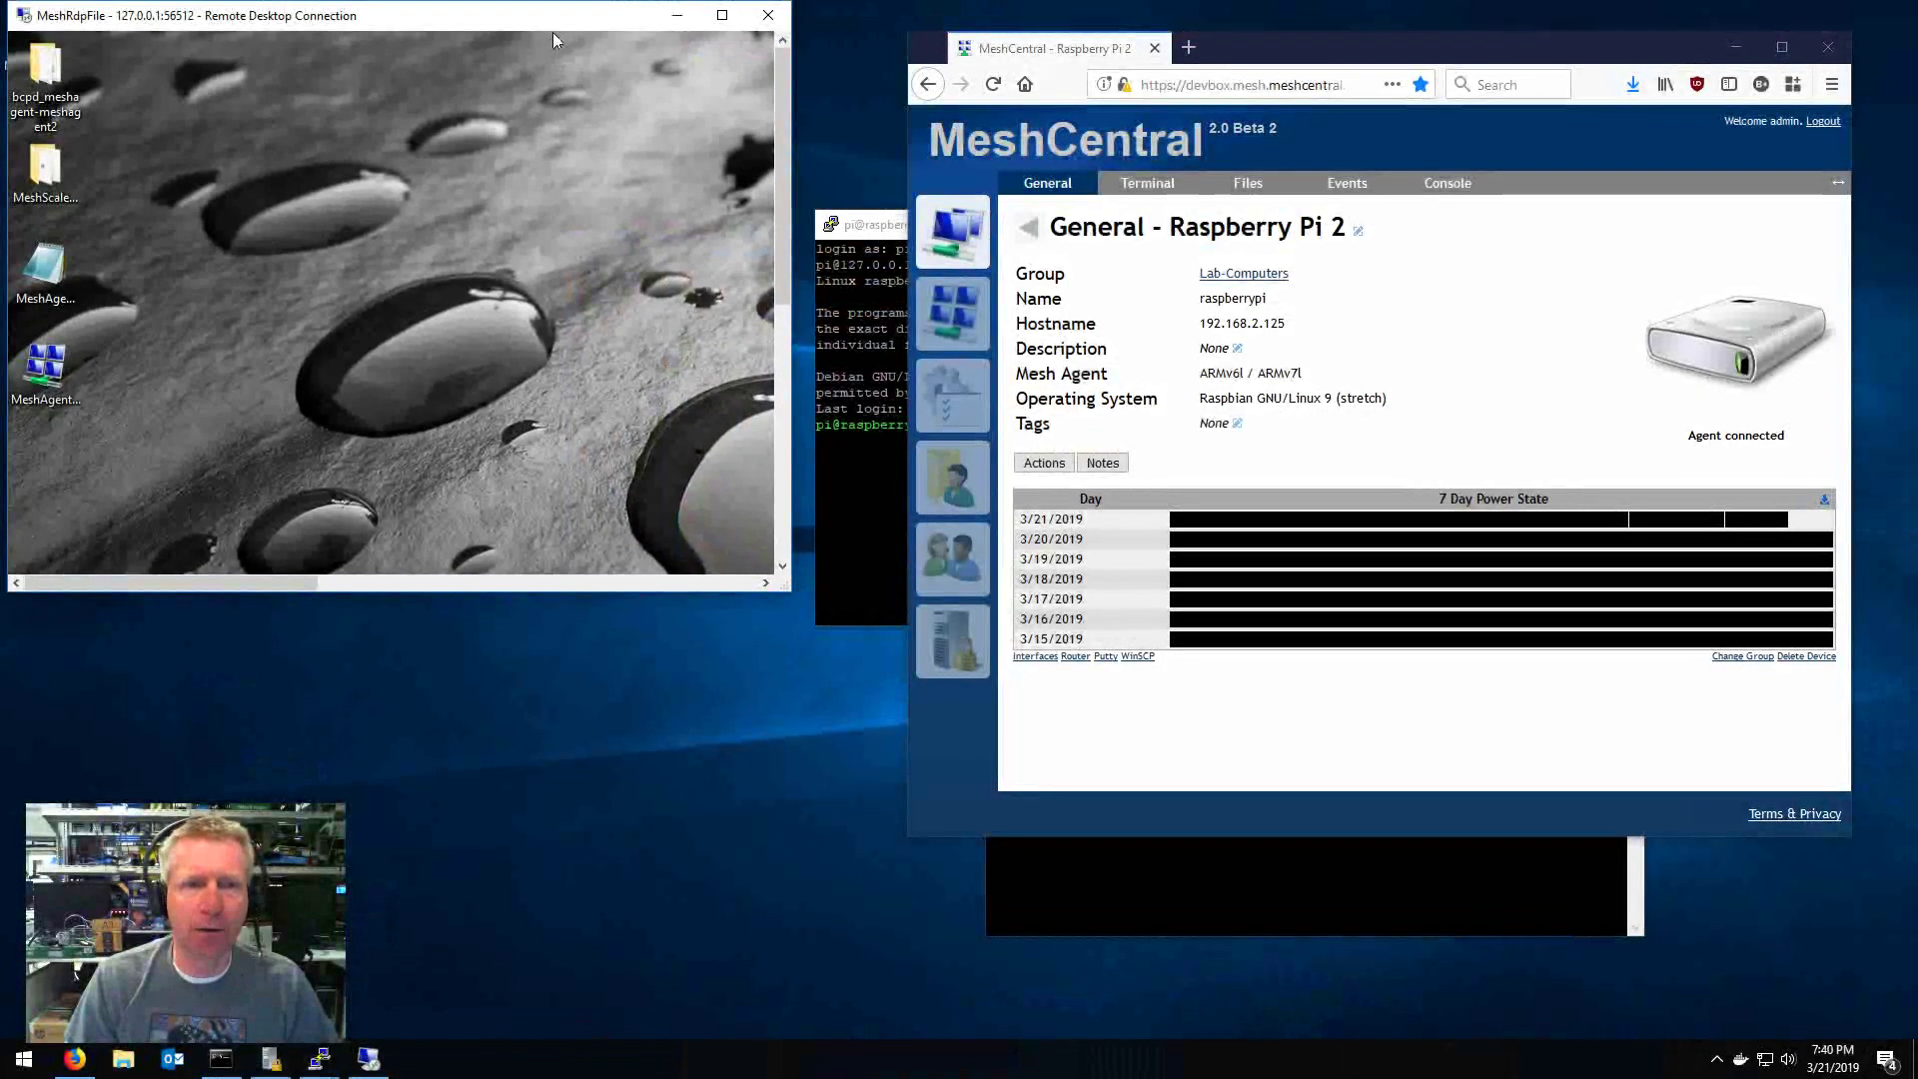
pyautogui.moveTo(553, 36); pyautogui.dragTo(1113, 437)
pyautogui.moveTo(1299, 48); pyautogui.dragTo(1322, 30)
pyautogui.click(866, 420)
pyautogui.moveTo(867, 420); pyautogui.dragTo(965, 375)
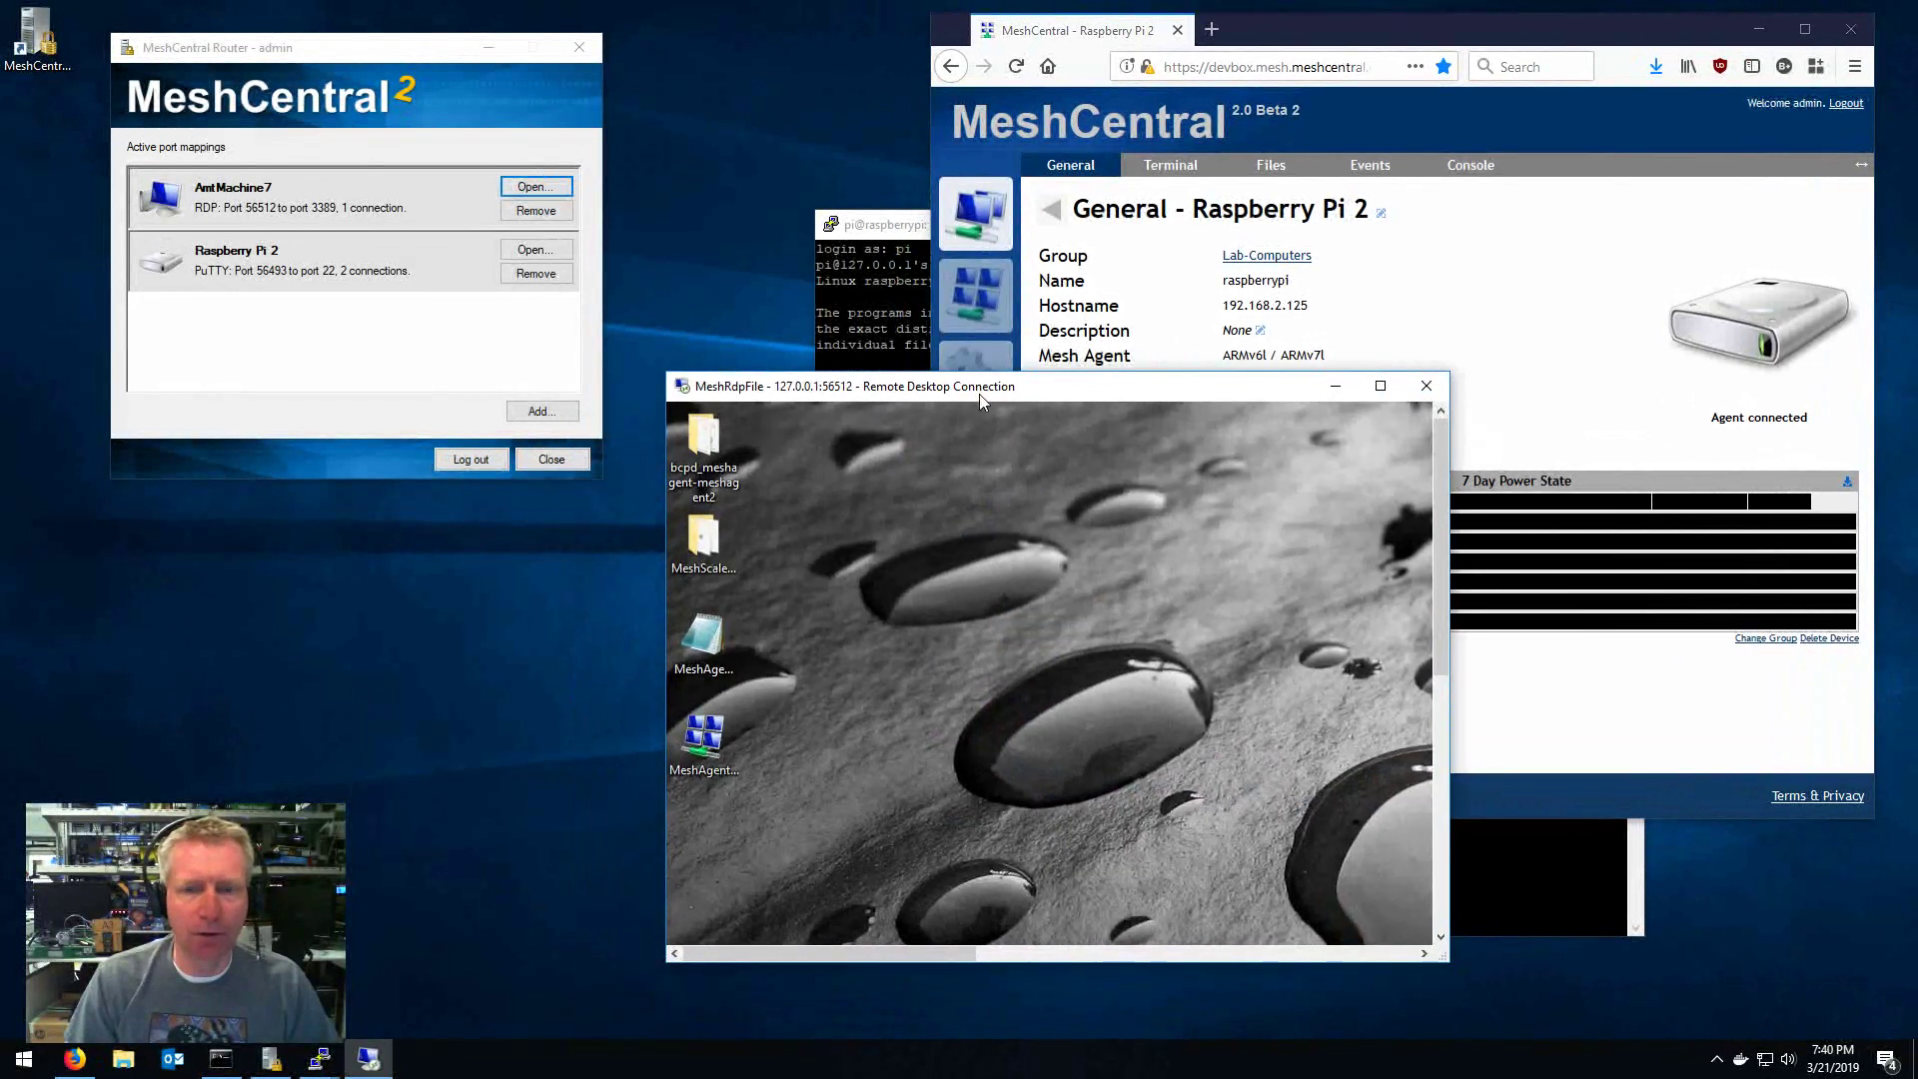
pyautogui.doubleClick(979, 394)
pyautogui.moveTo(659, 339); pyautogui.dragTo(1620, 829)
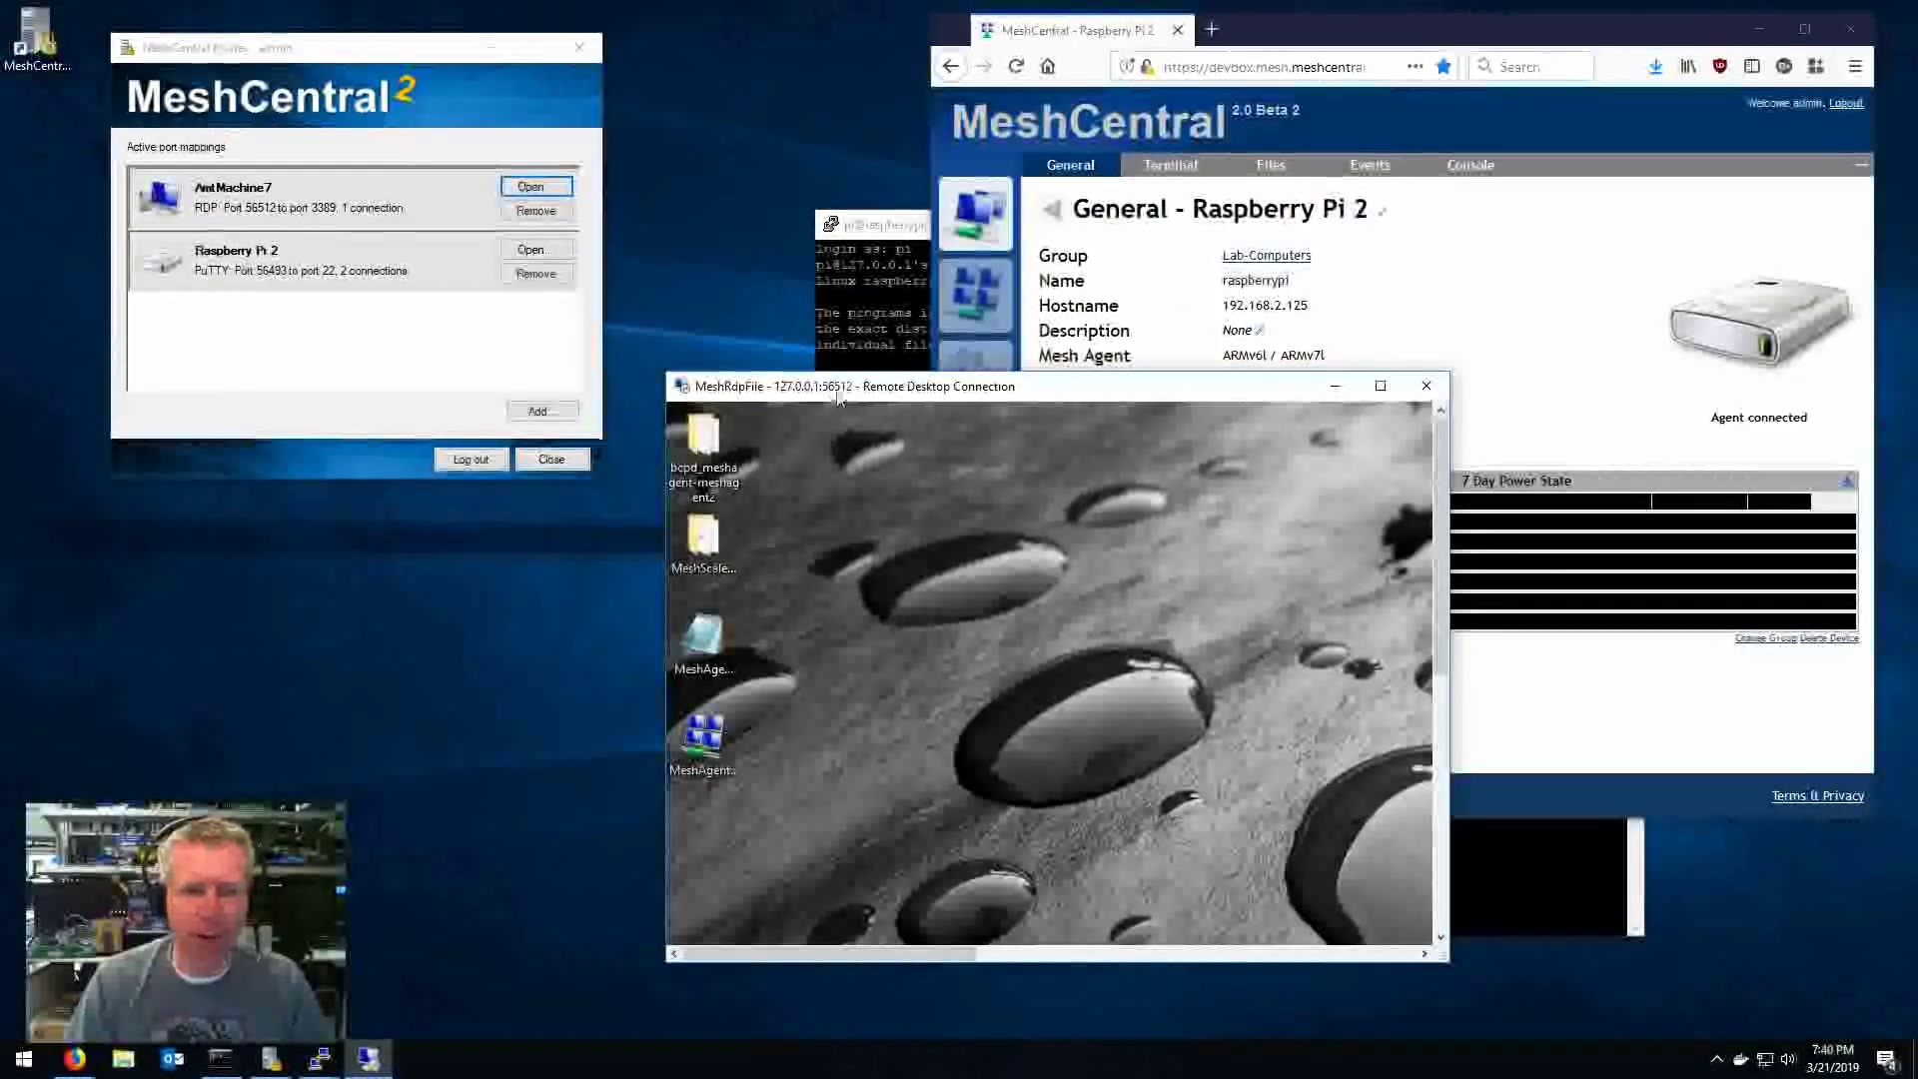
pyautogui.moveTo(829, 391); pyautogui.dragTo(872, 105)
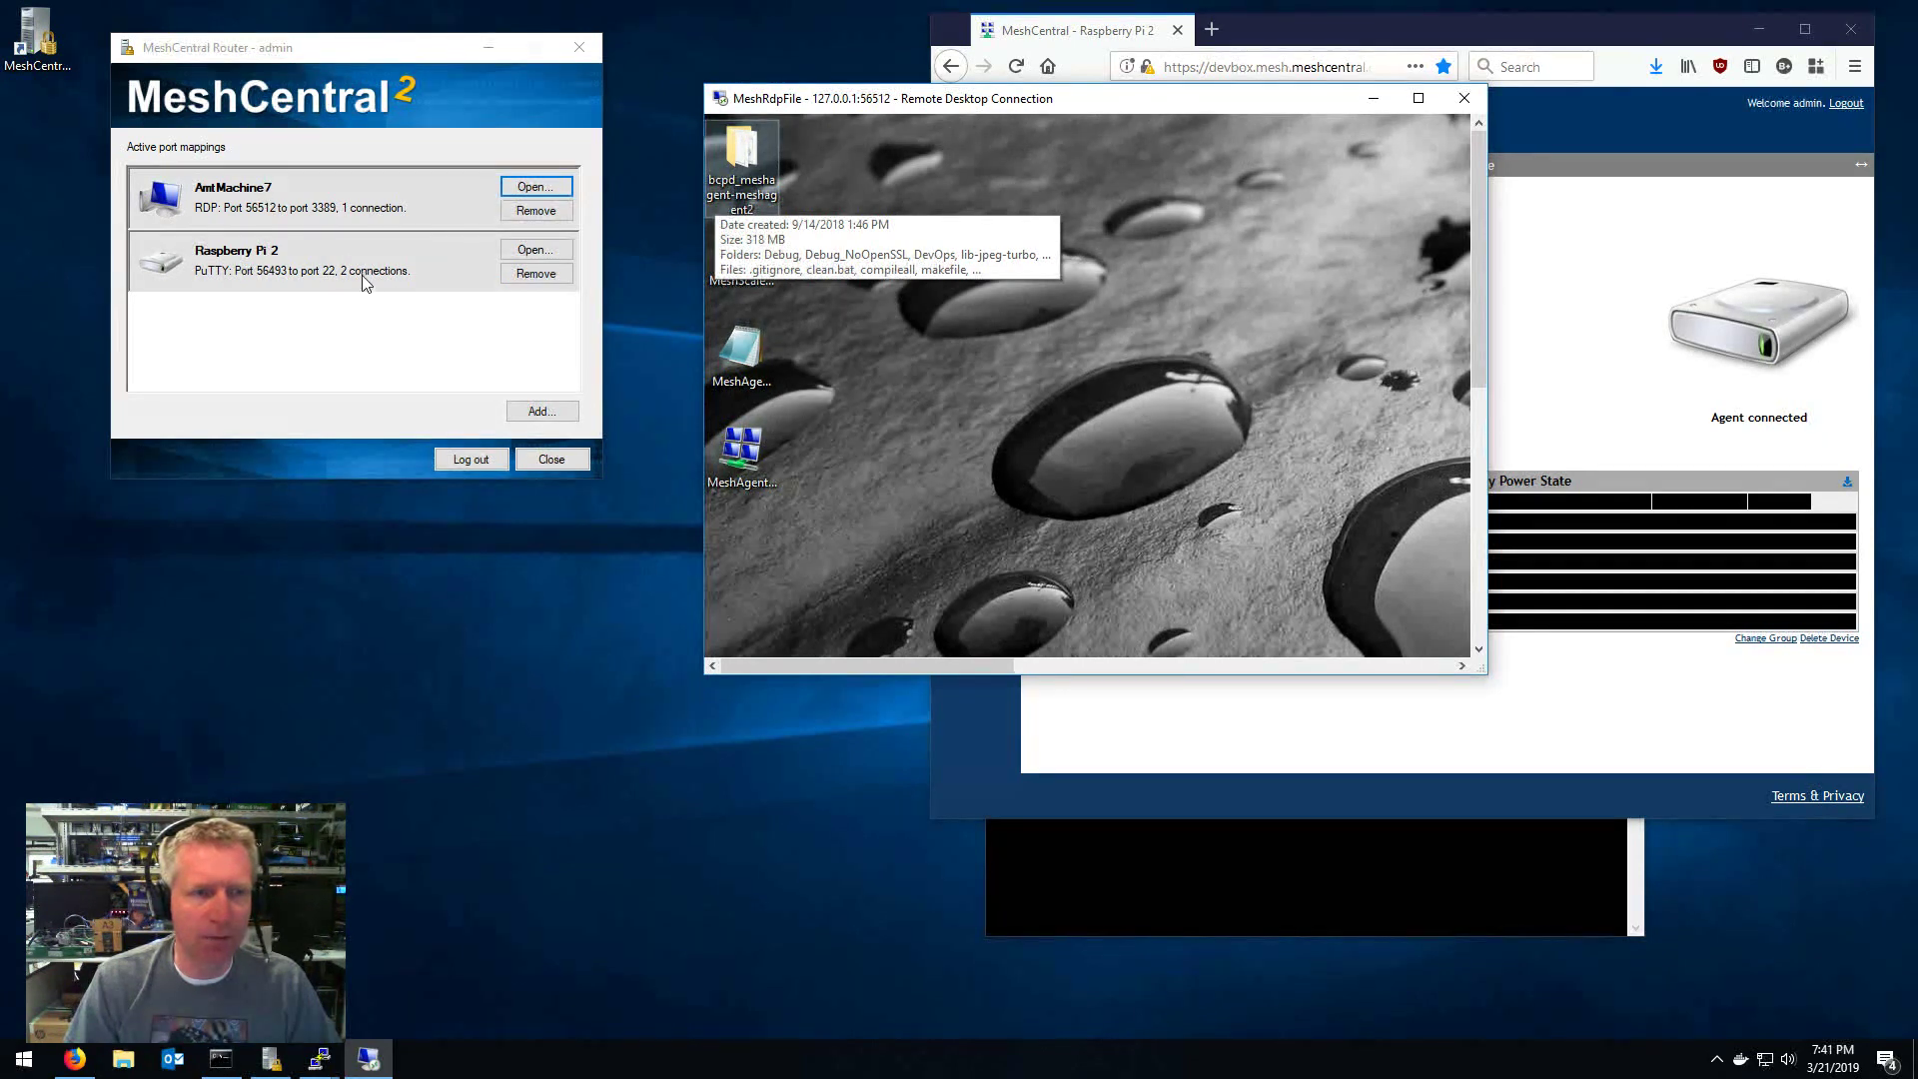
# Step: Close the first PuTTY terminal session, confirming the exit prompt with OK
pyautogui.moveTo(1034, 120); pyautogui.dragTo(506, 606)
pyautogui.click(917, 455)
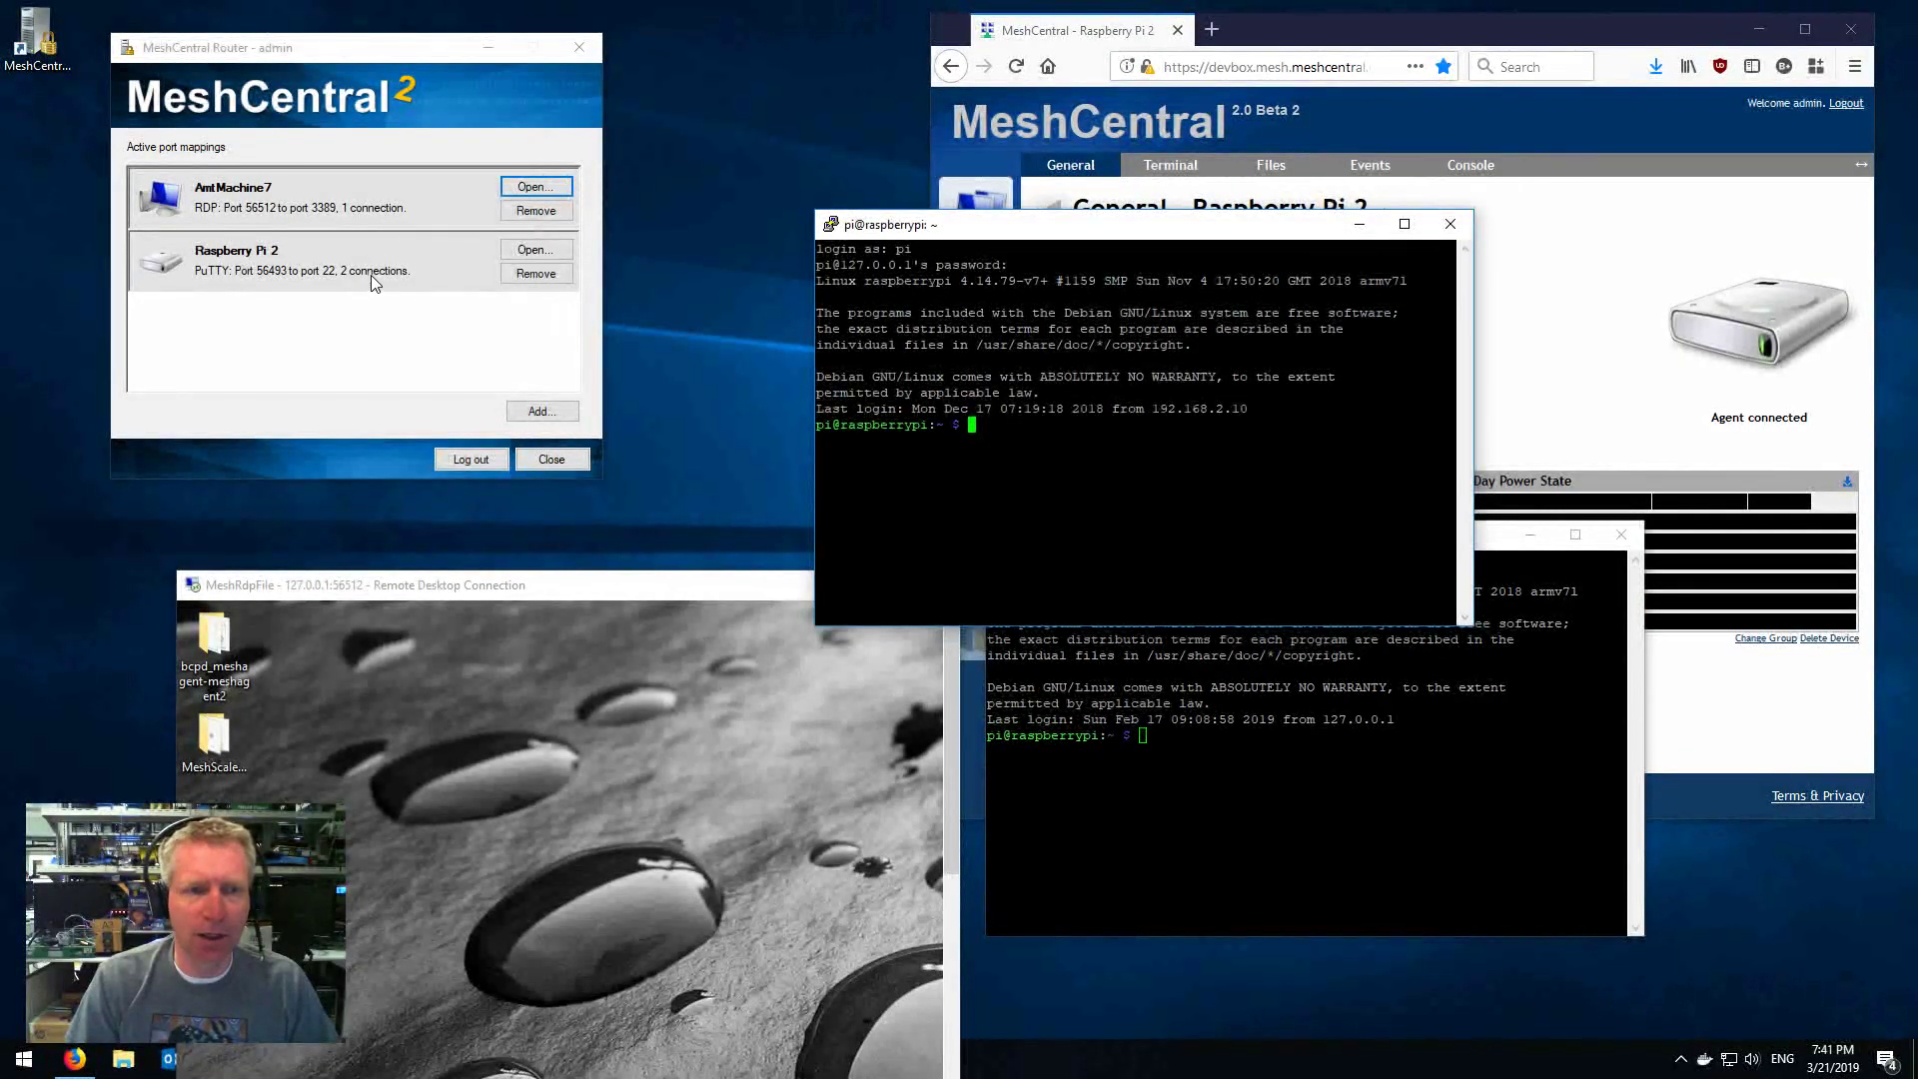
pyautogui.click(1448, 226)
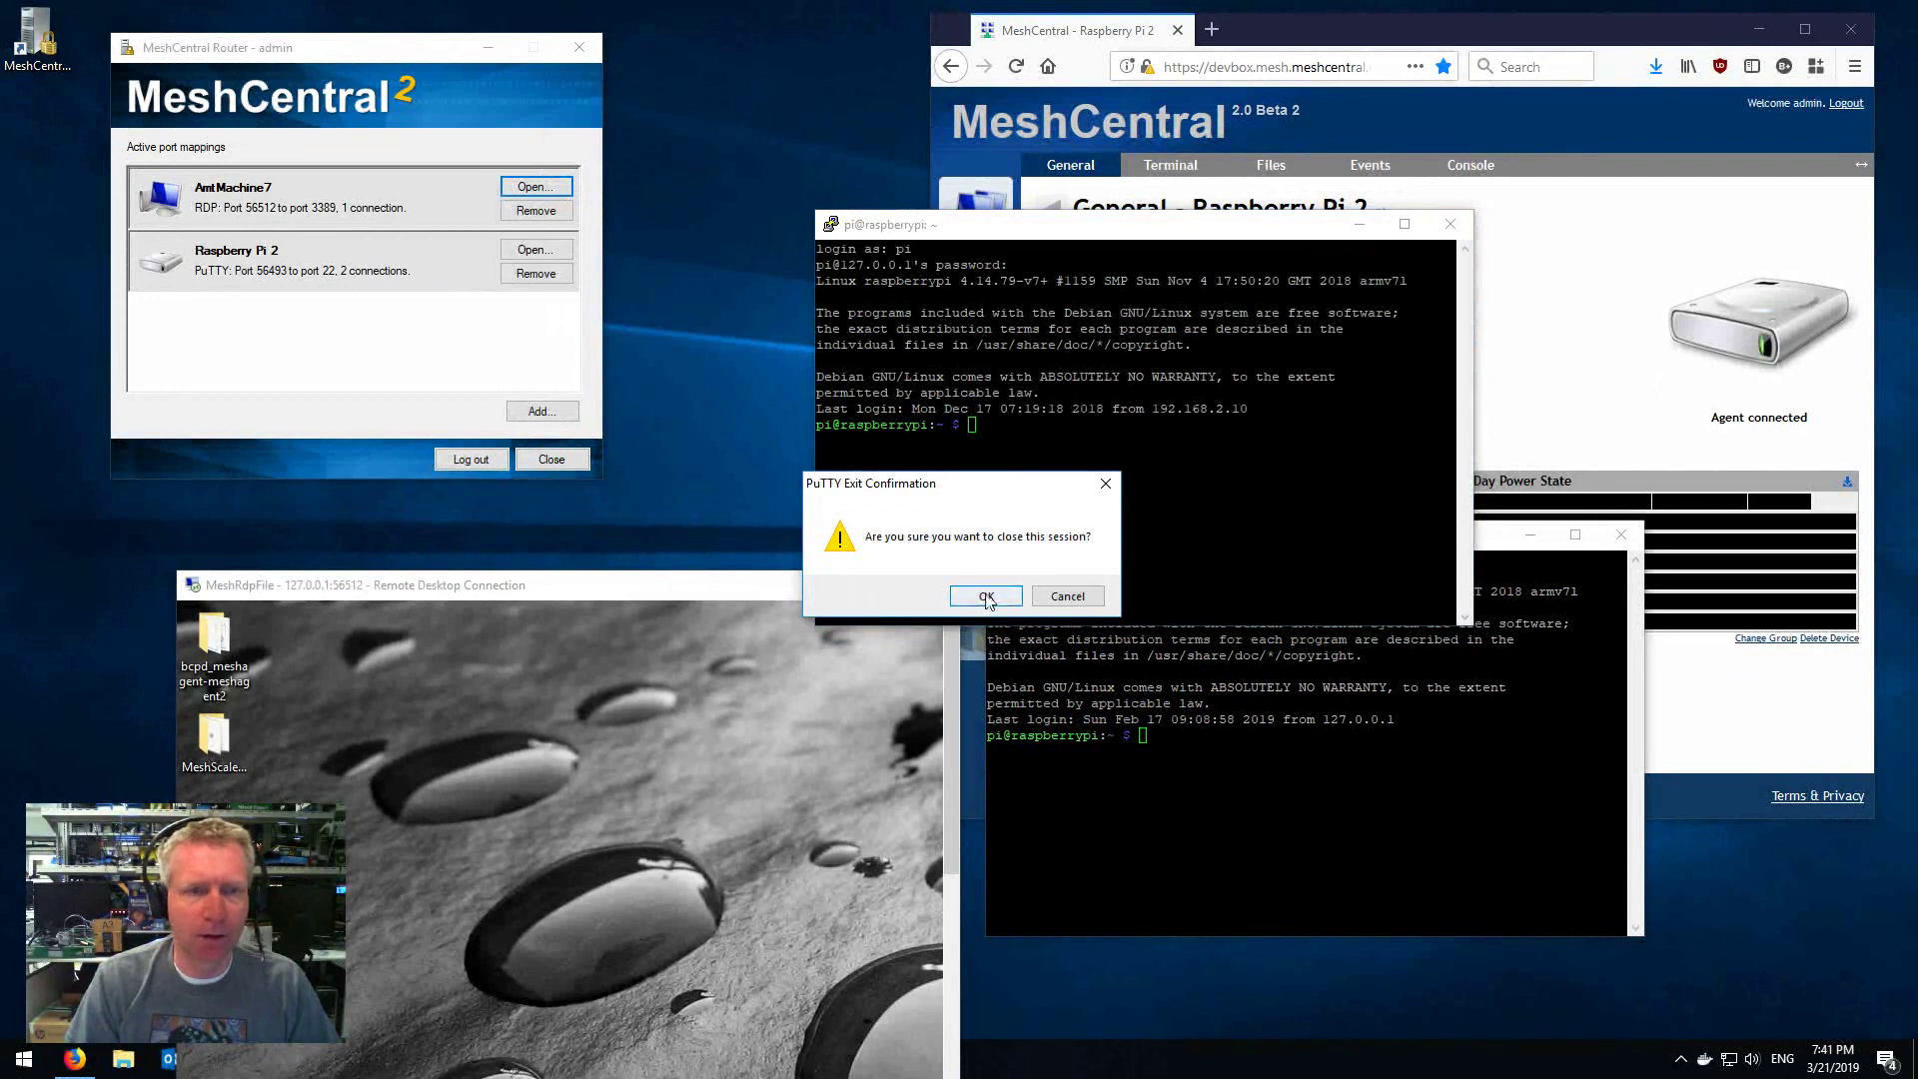
pyautogui.click(977, 600)
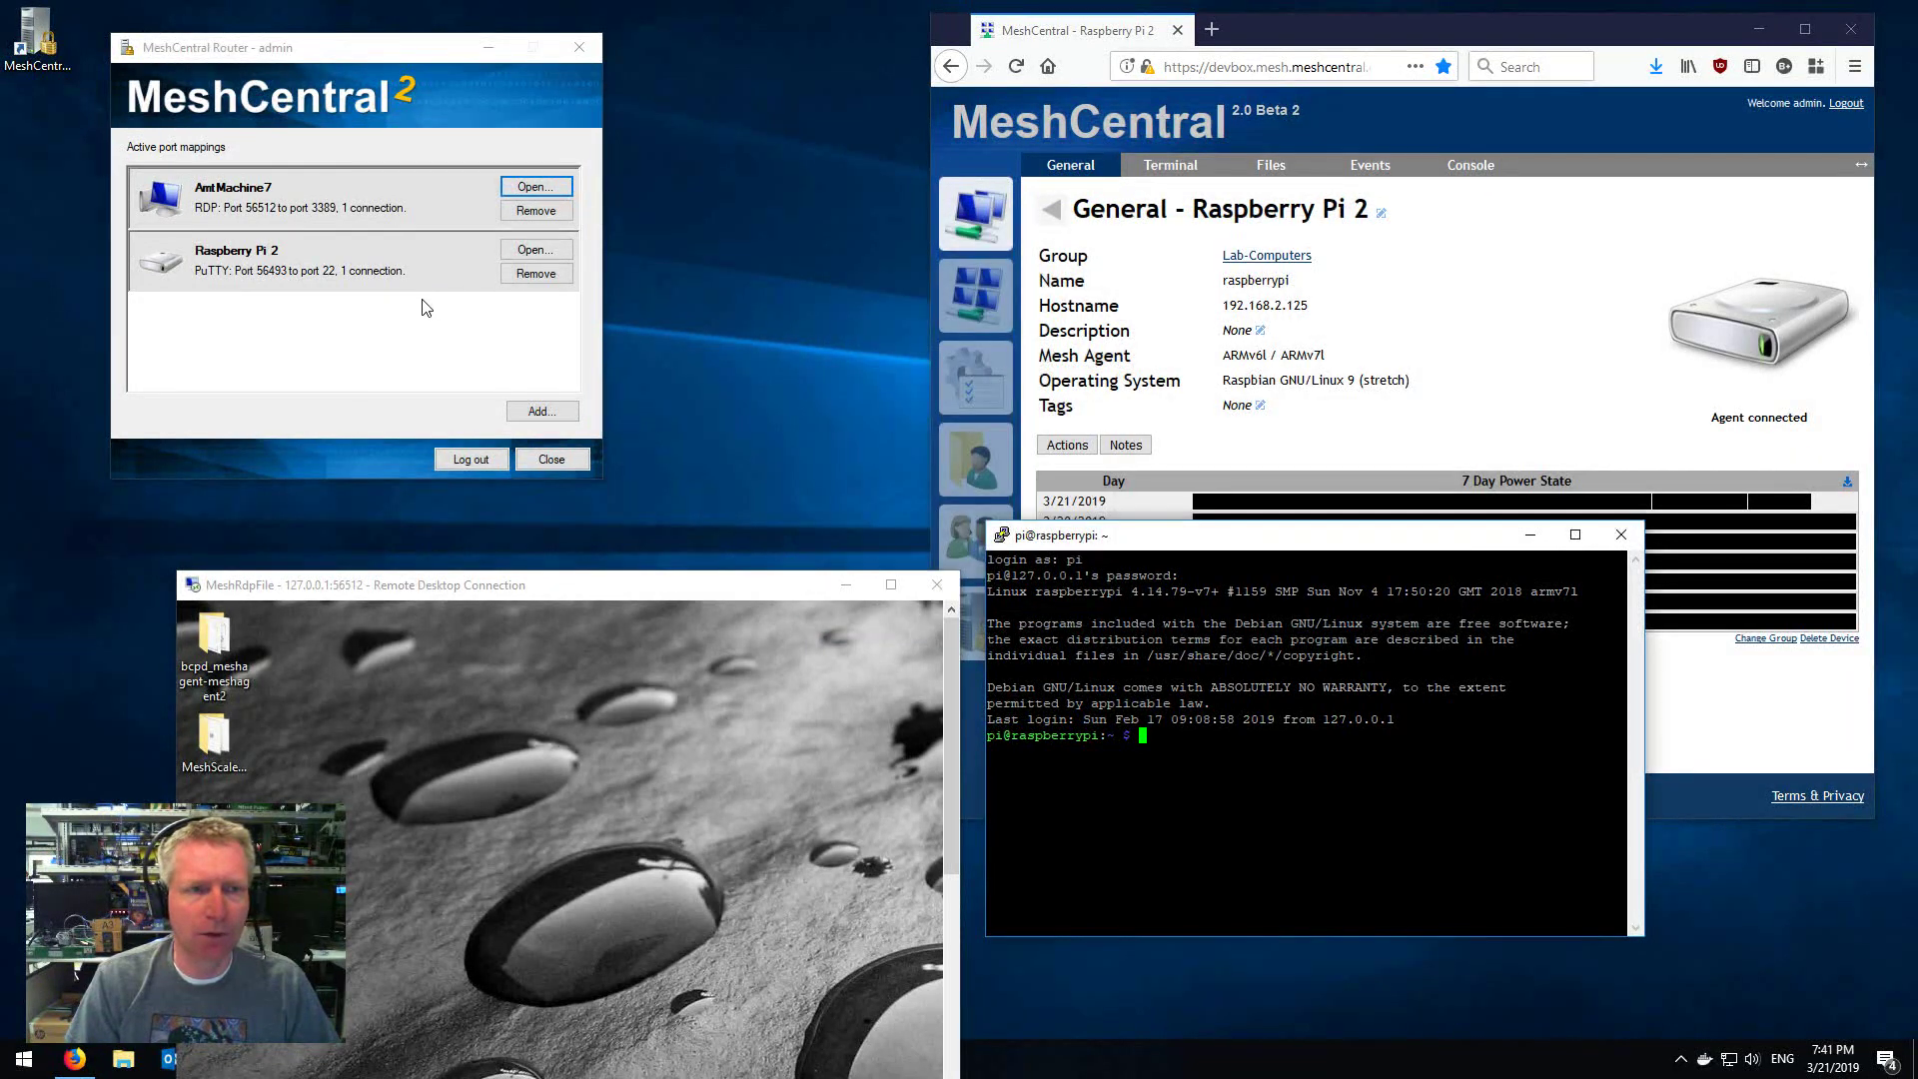
# Step: Close the remaining PuTTY session and the AmtMachine7 remote desktop window
pyautogui.click(1621, 535)
pyautogui.click(957, 600)
pyautogui.moveTo(627, 592); pyautogui.dragTo(1286, 192)
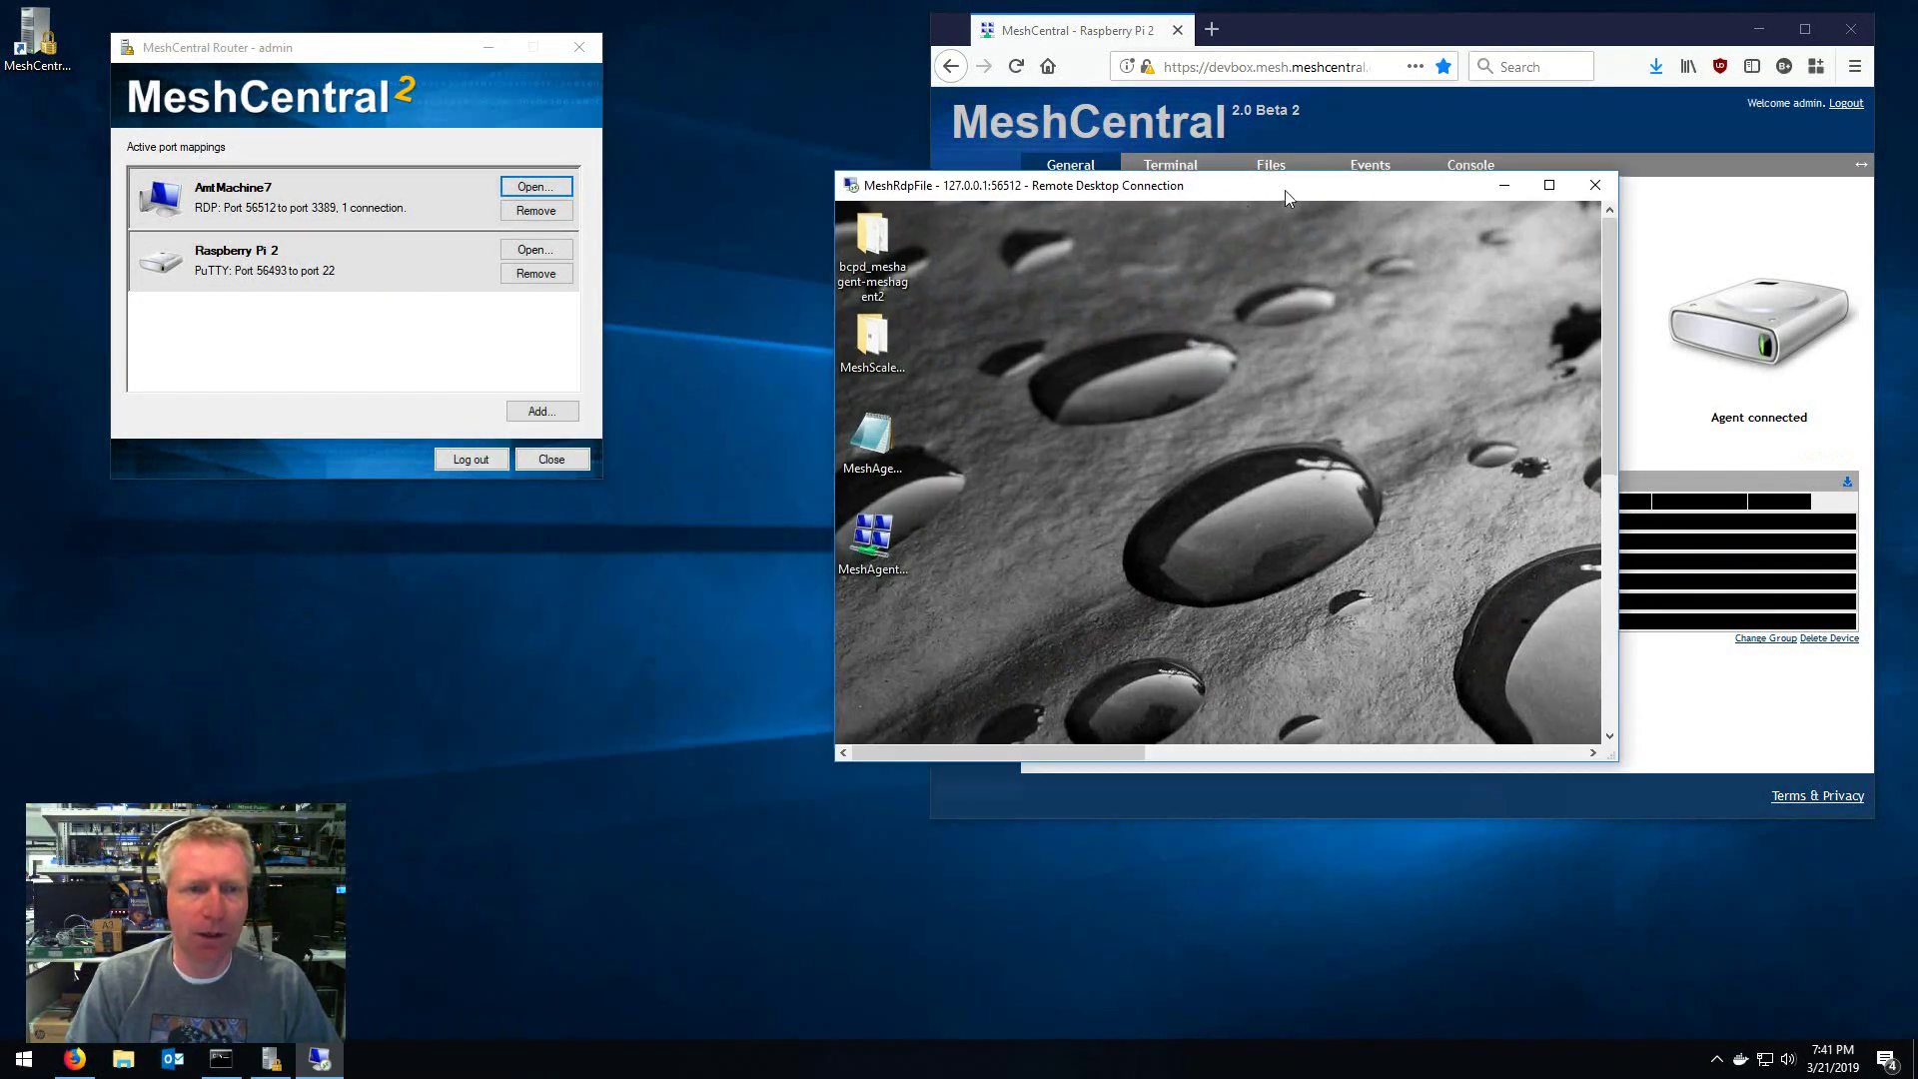
pyautogui.click(1595, 187)
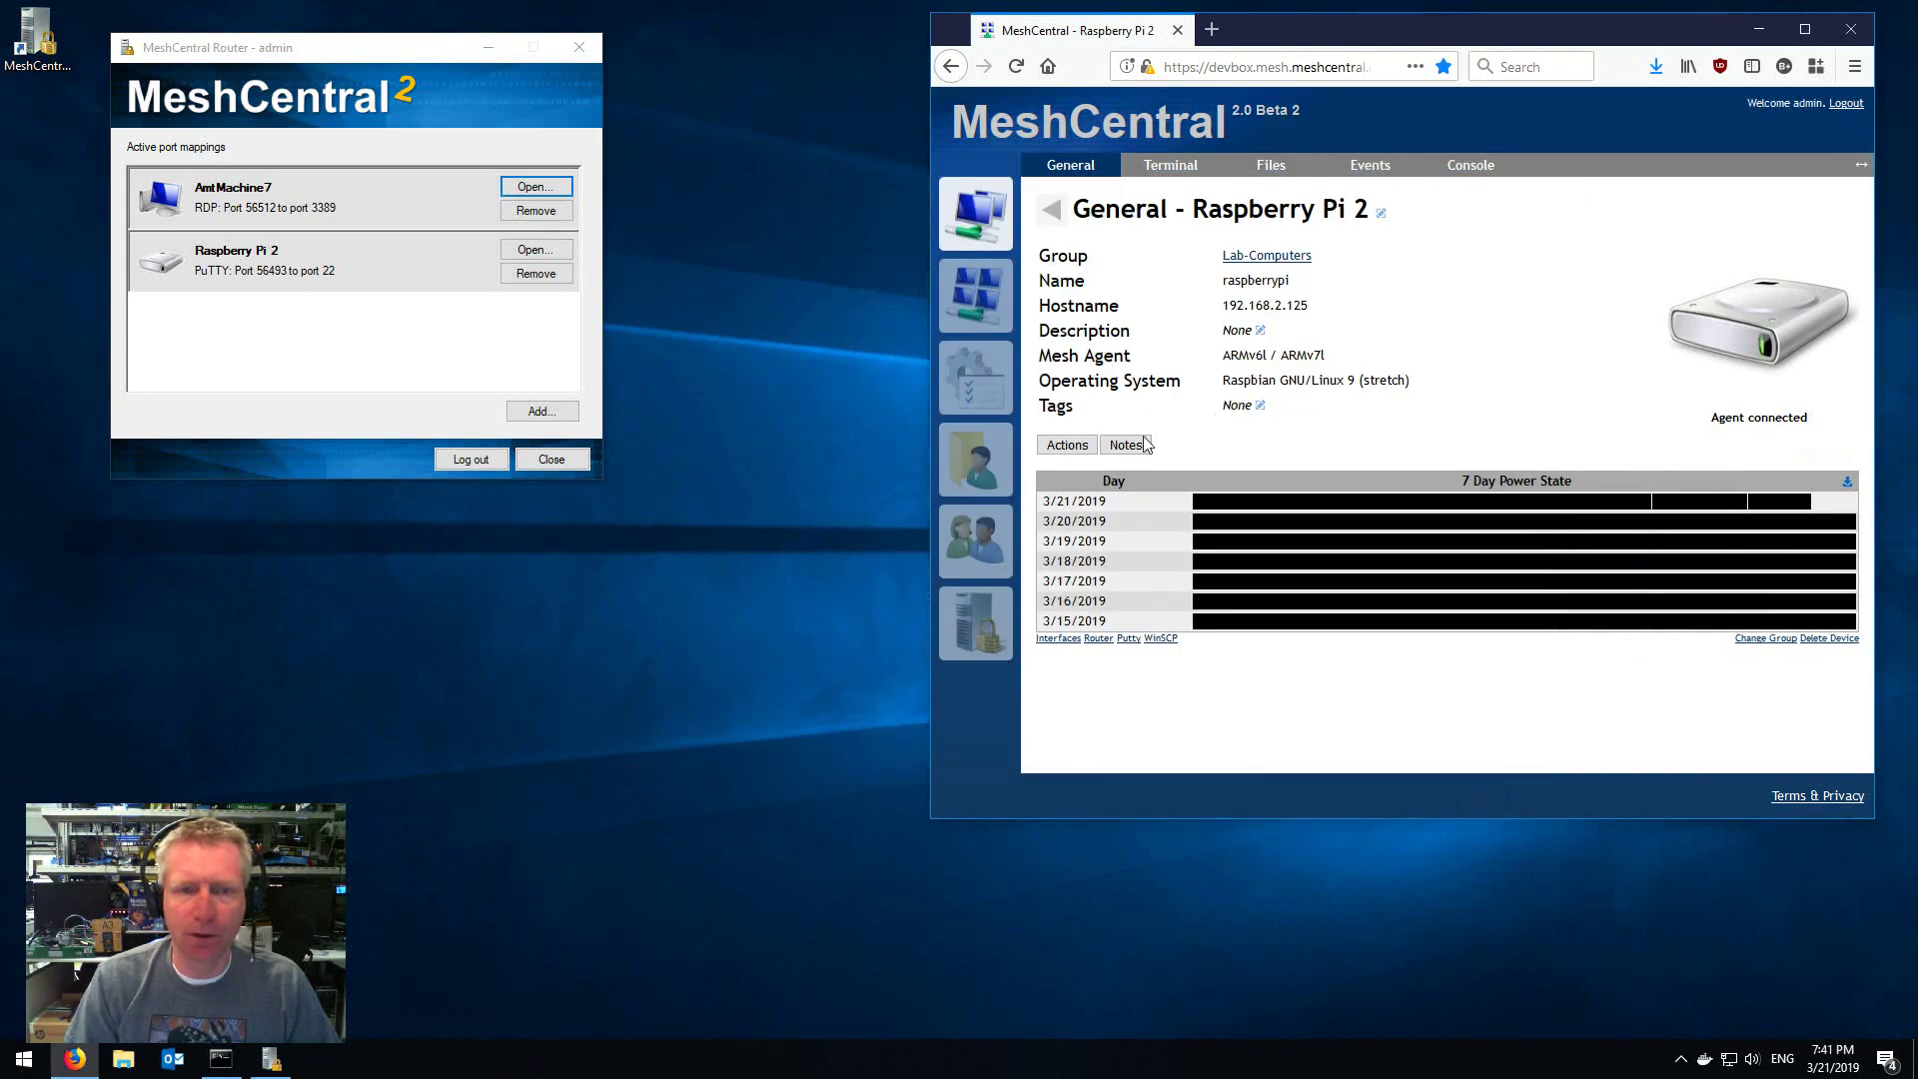
pyautogui.moveTo(424, 58); pyautogui.dragTo(559, 88)
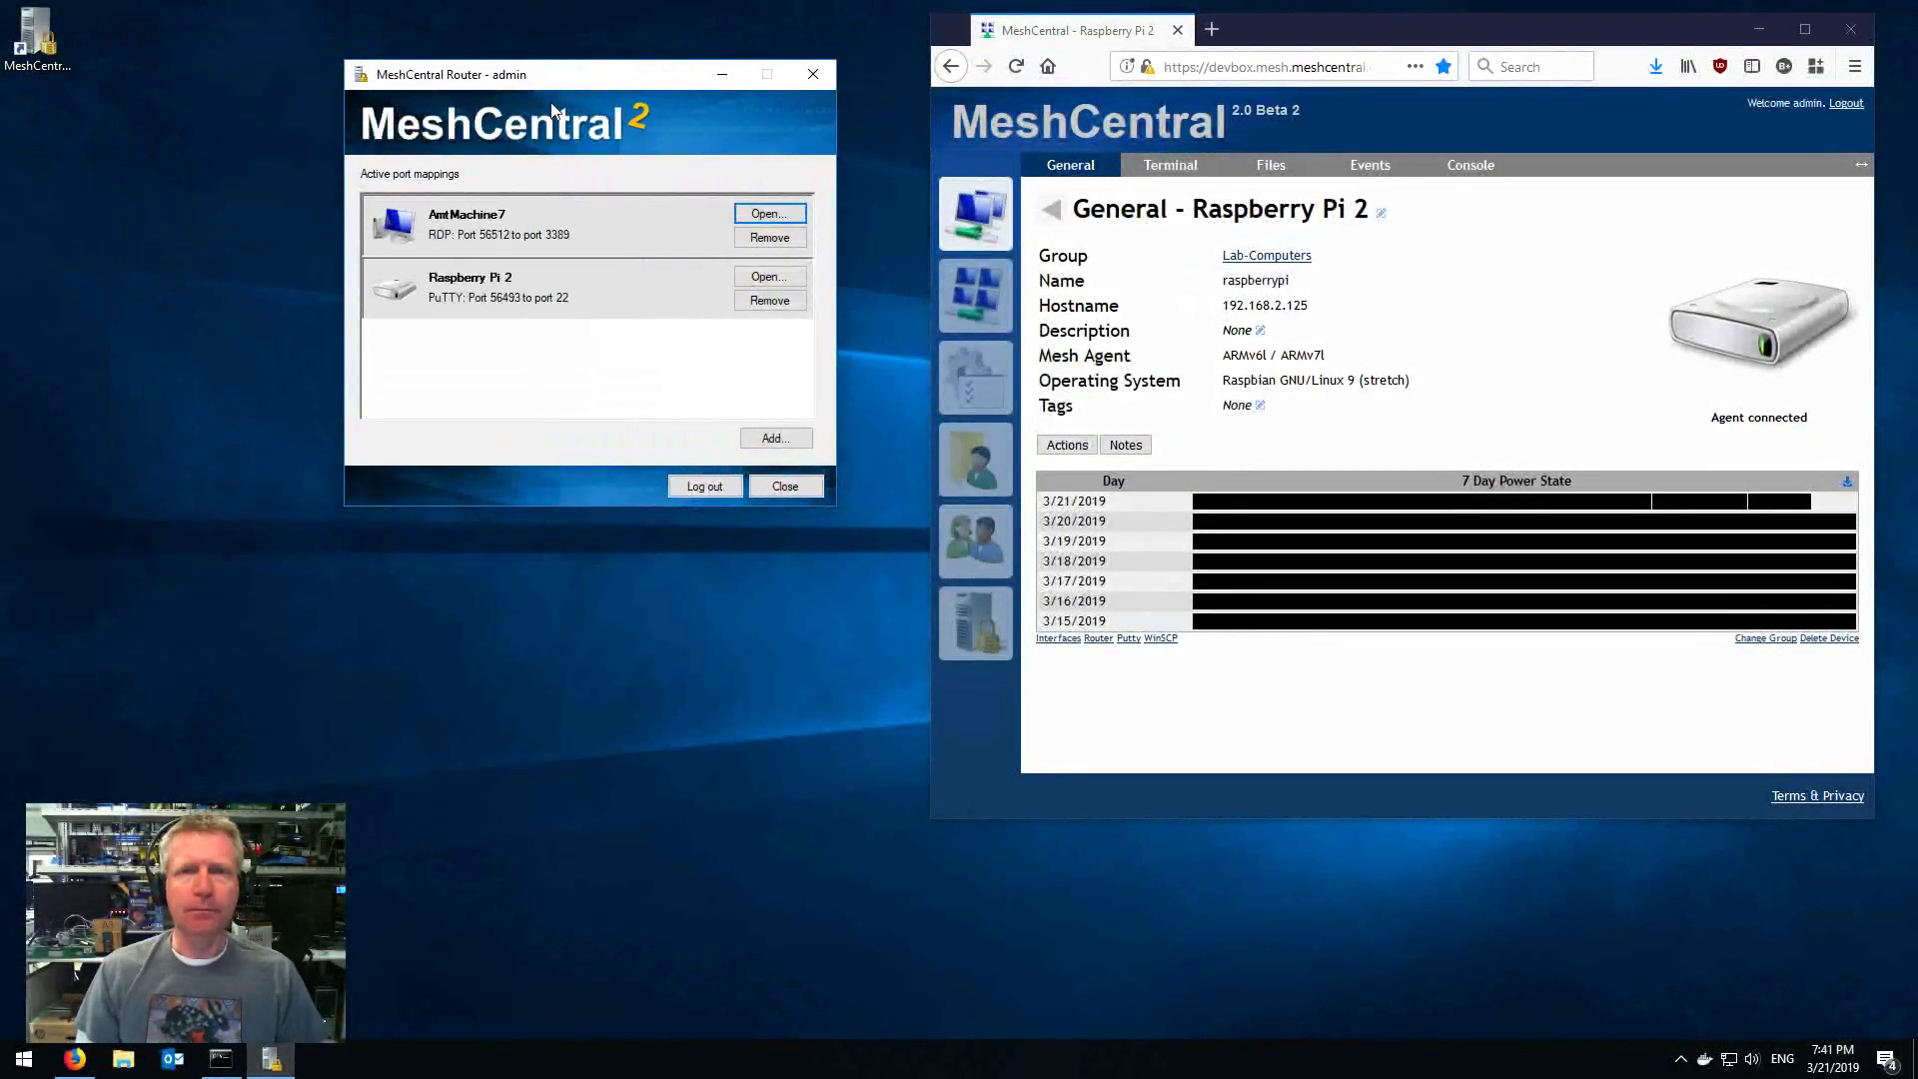